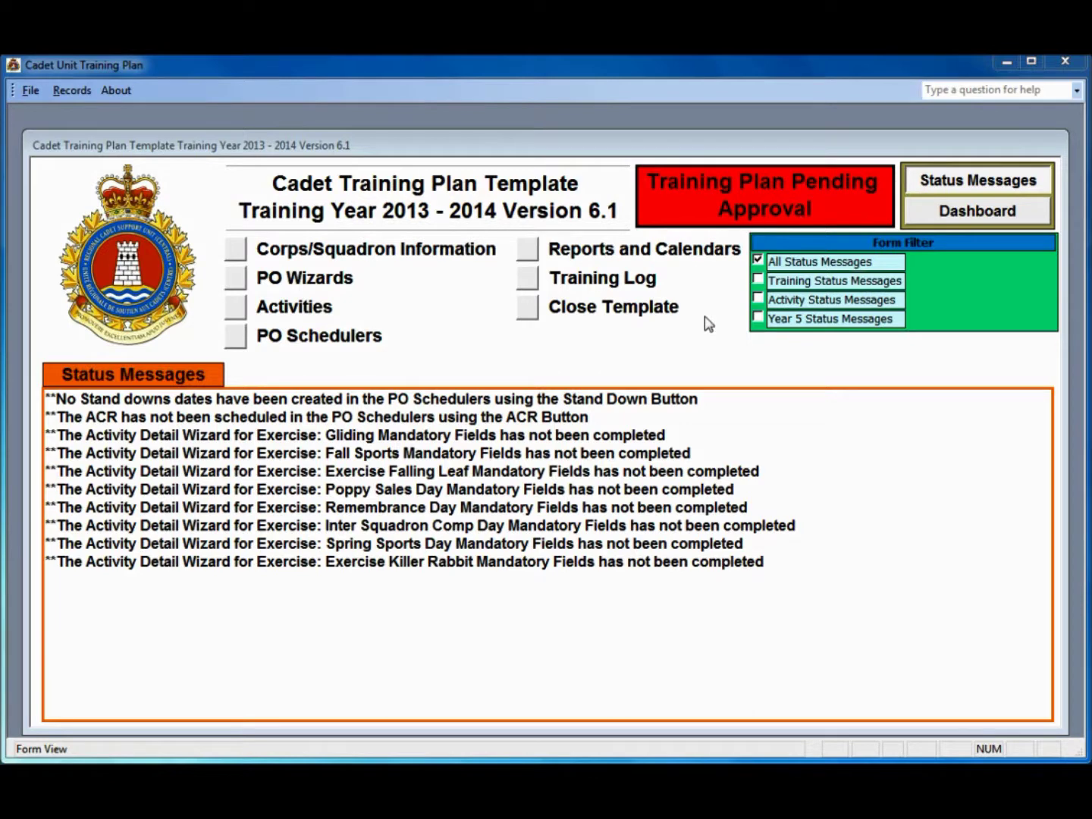
Filter the status messages by training, activity and Year 5 in turn, and return to showing all status messages.
{"action": "left_click", "coordinate": [761, 280]}
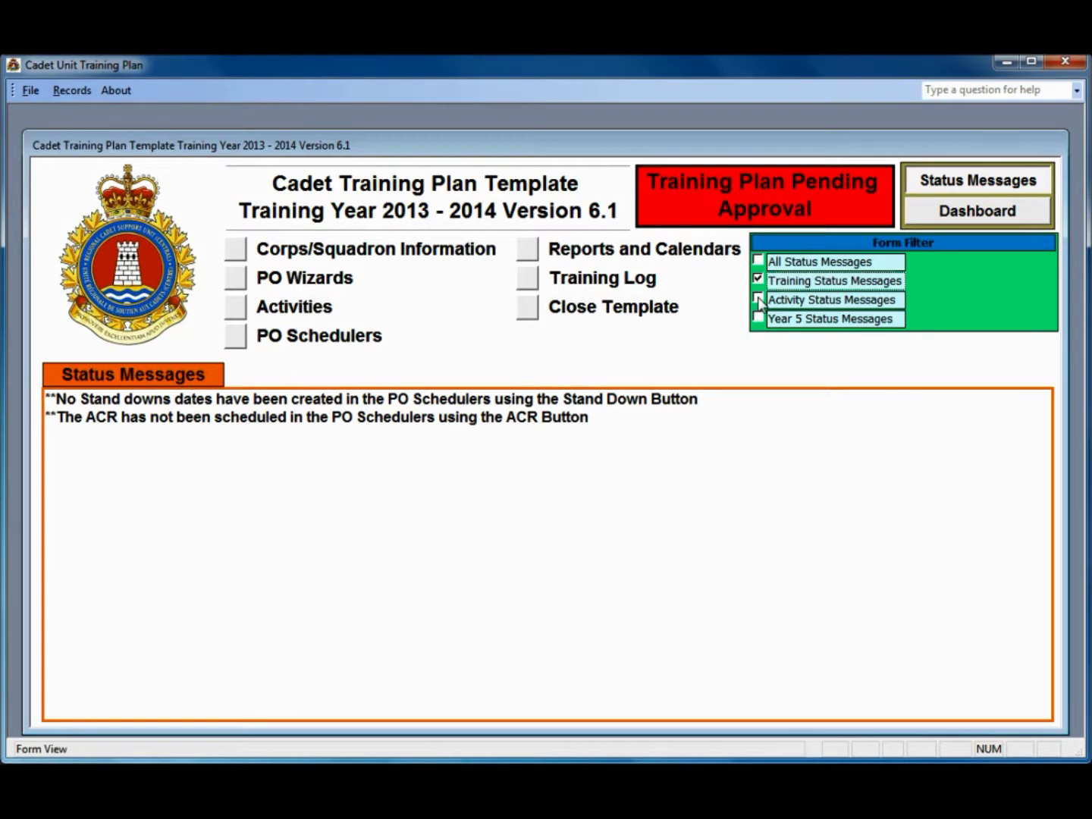
{"action": "left_click", "coordinate": [761, 299]}
{"action": "left_click", "coordinate": [760, 319]}
{"action": "left_click", "coordinate": [760, 262]}
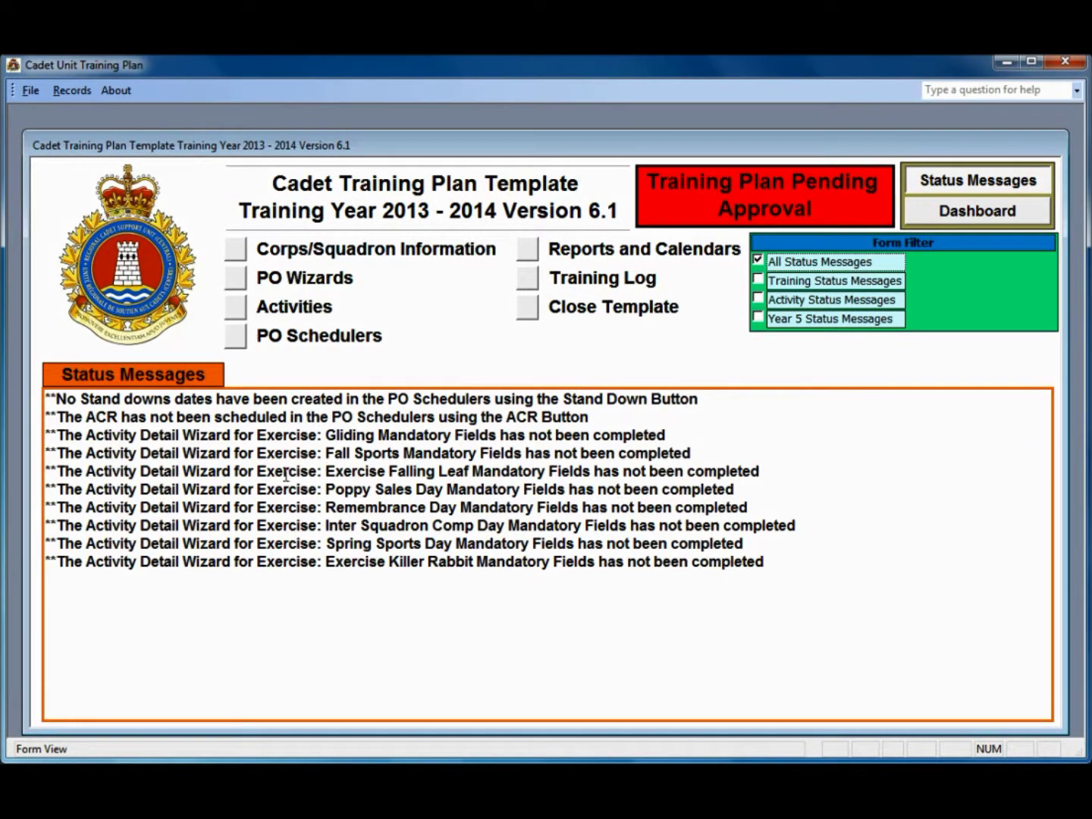
Open the Initial EO Scheduler from the PO Schedulers and select the activities entry for the 22-Oct-2013 session.
{"action": "left_click", "coordinate": [235, 337]}
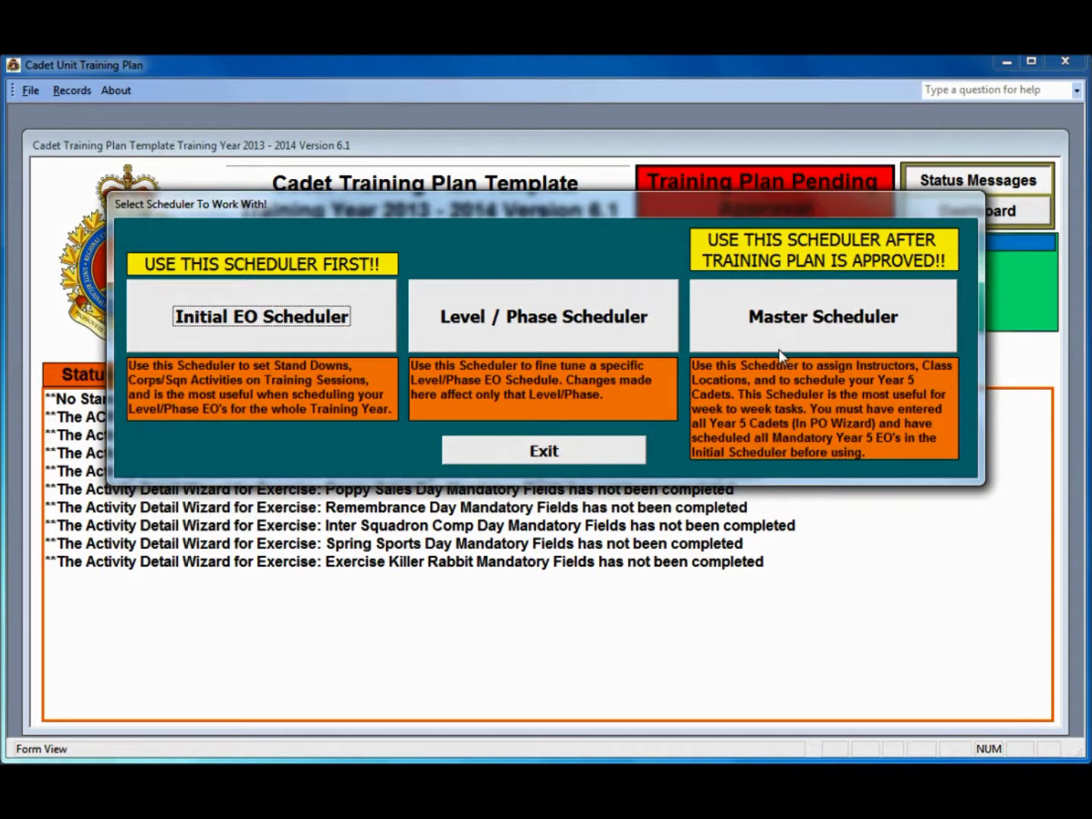
{"action": "left_click", "coordinate": [294, 315]}
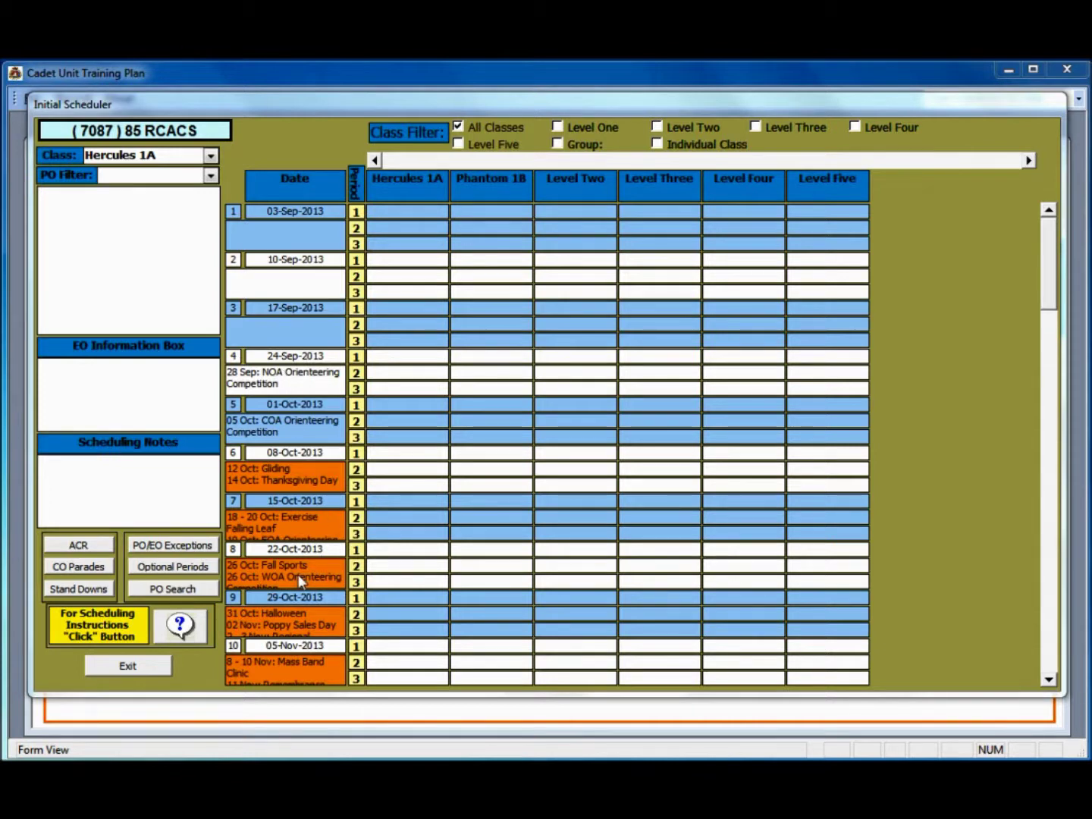
{"action": "left_click", "coordinate": [278, 574]}
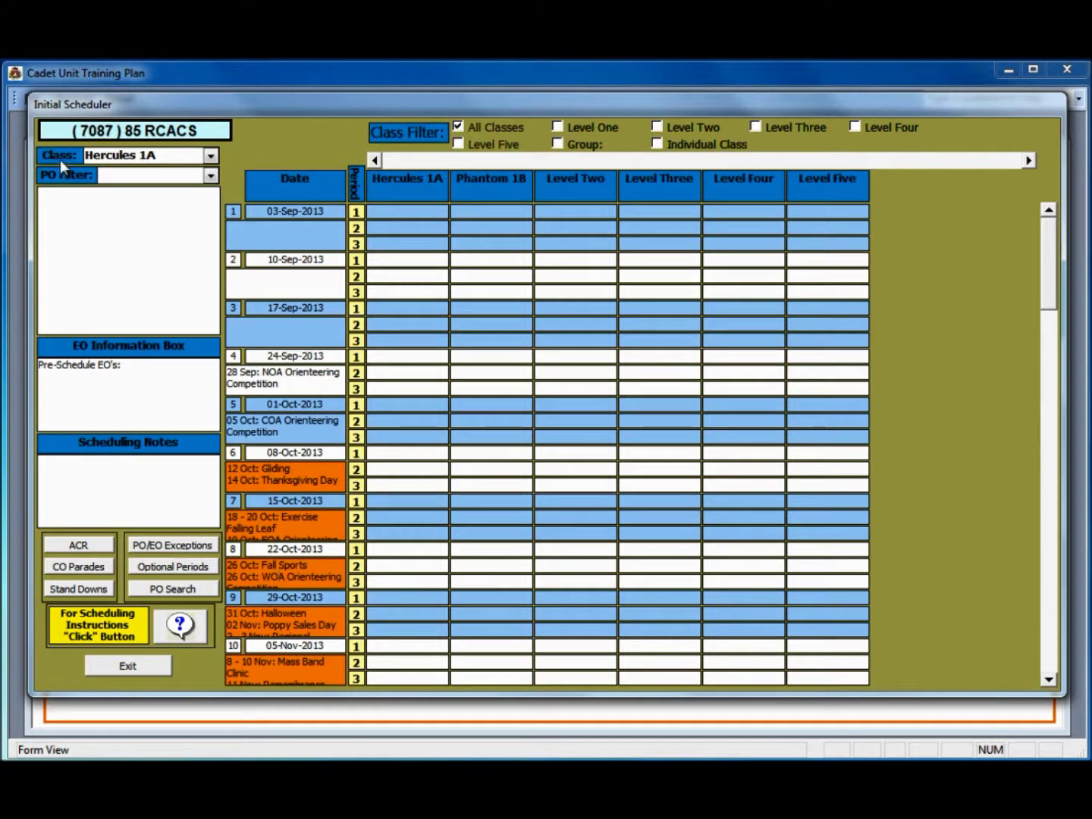
Choose class Hercules 1A, filter its objectives to PO 190 Field Exercise, and view the information and scheduling notes for EO M-190.01a.
{"action": "left_click", "coordinate": [210, 156]}
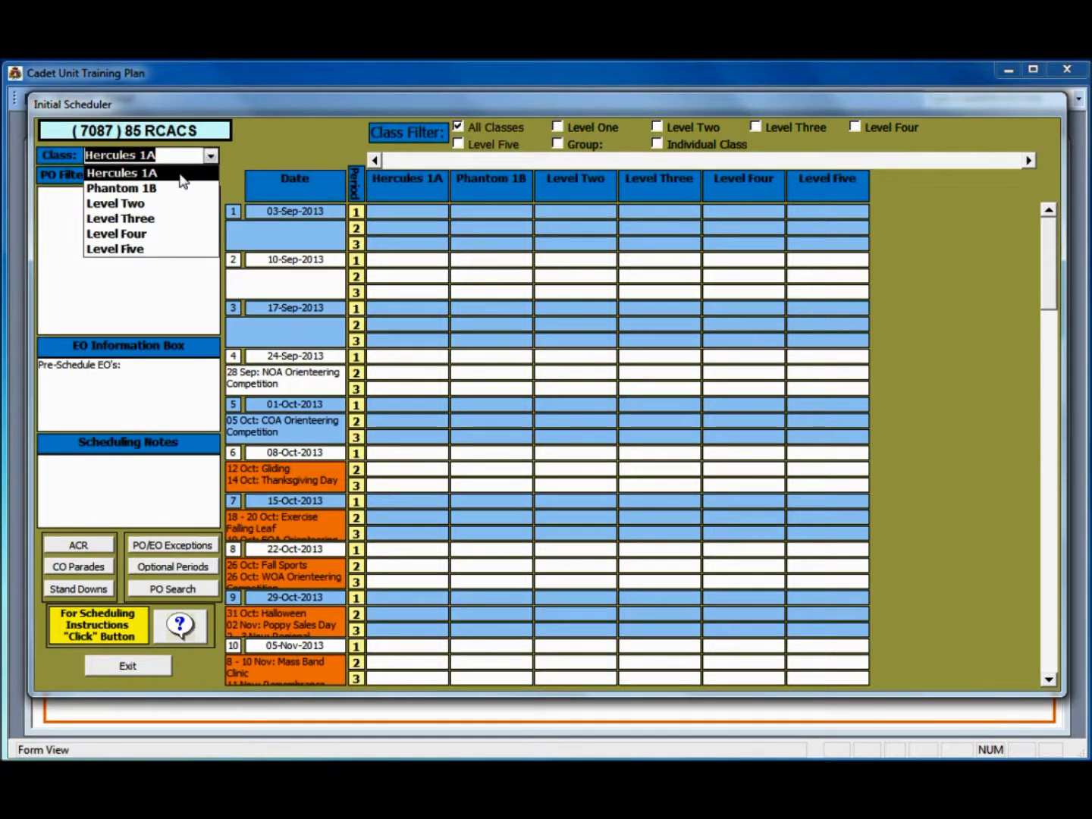
{"action": "left_click", "coordinate": [181, 176]}
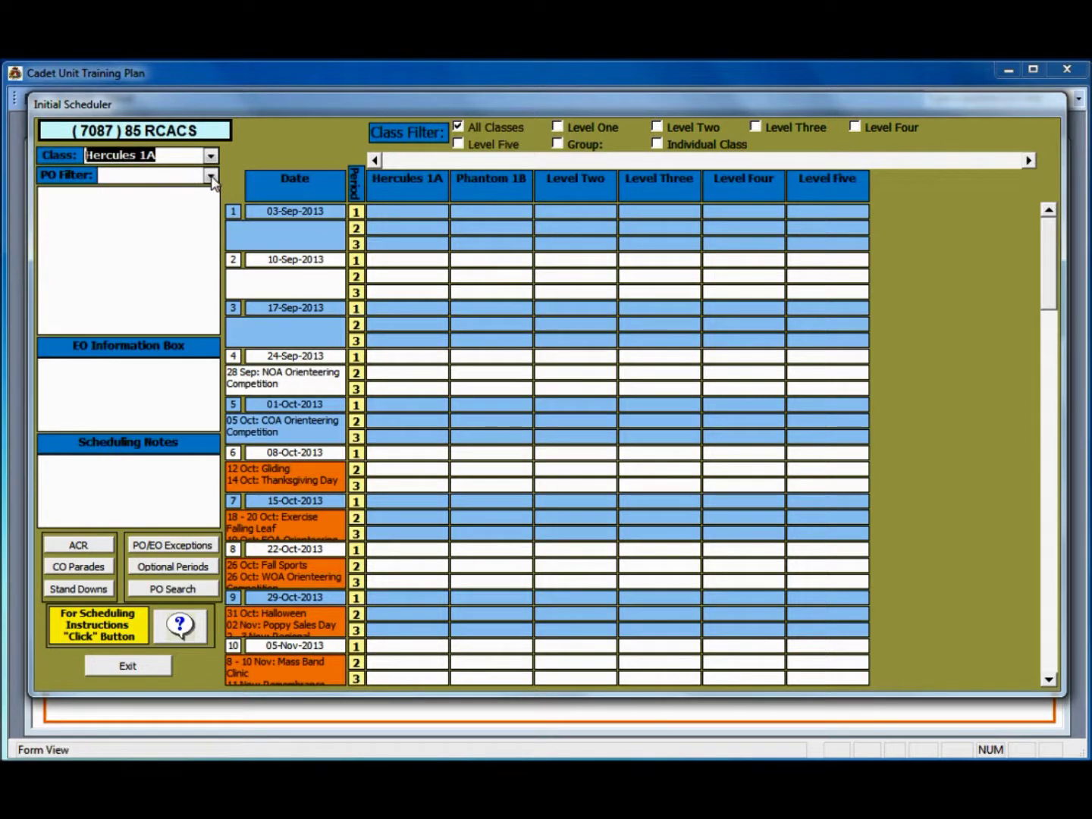
{"action": "left_click", "coordinate": [211, 177]}
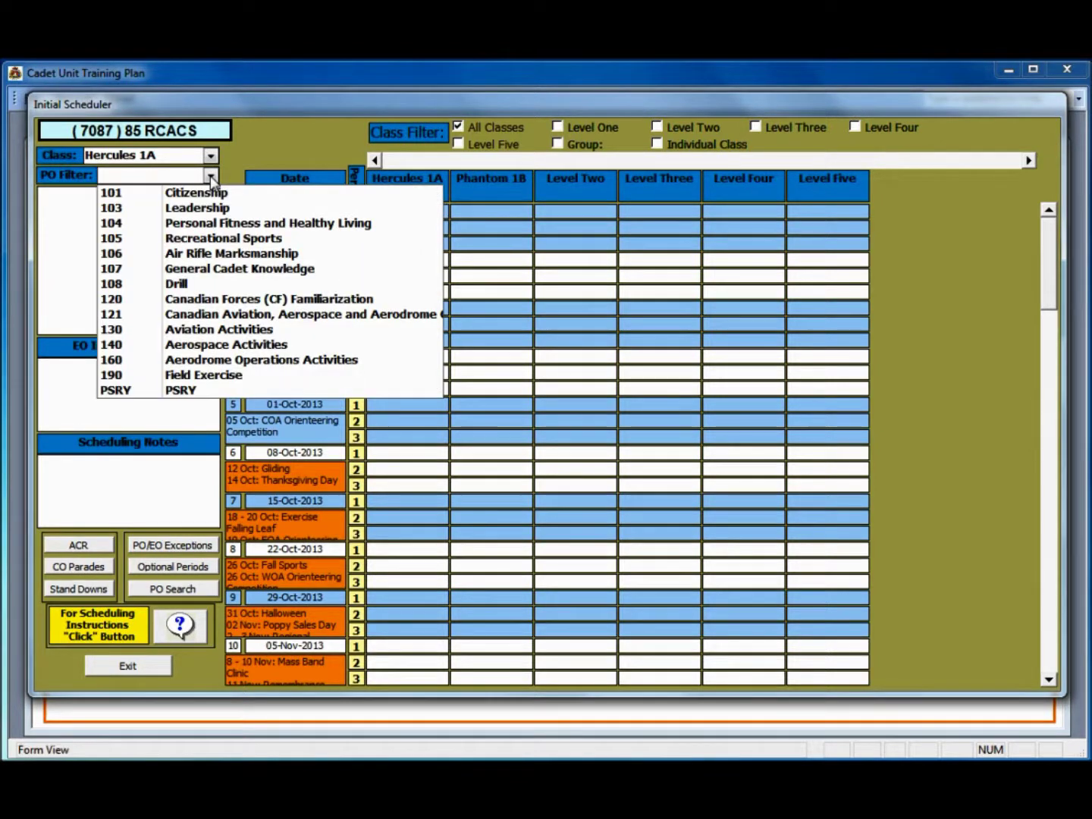
{"action": "left_click", "coordinate": [209, 379]}
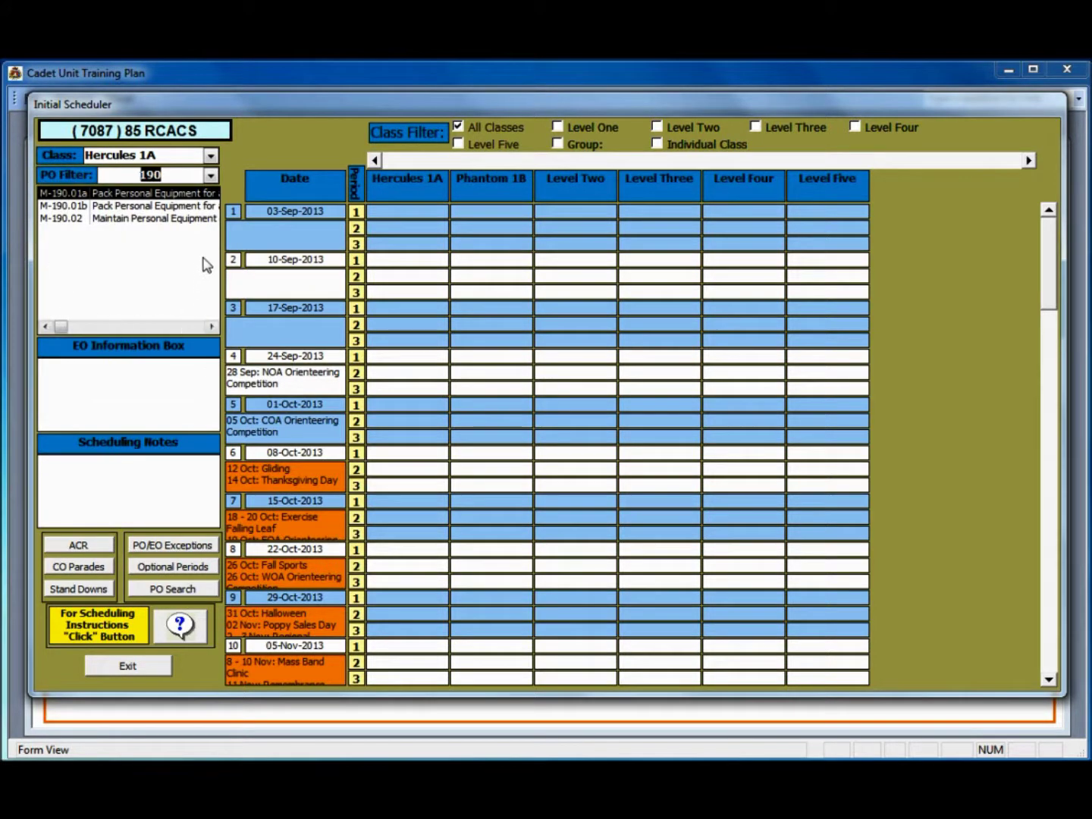
{"action": "left_click", "coordinate": [155, 196]}
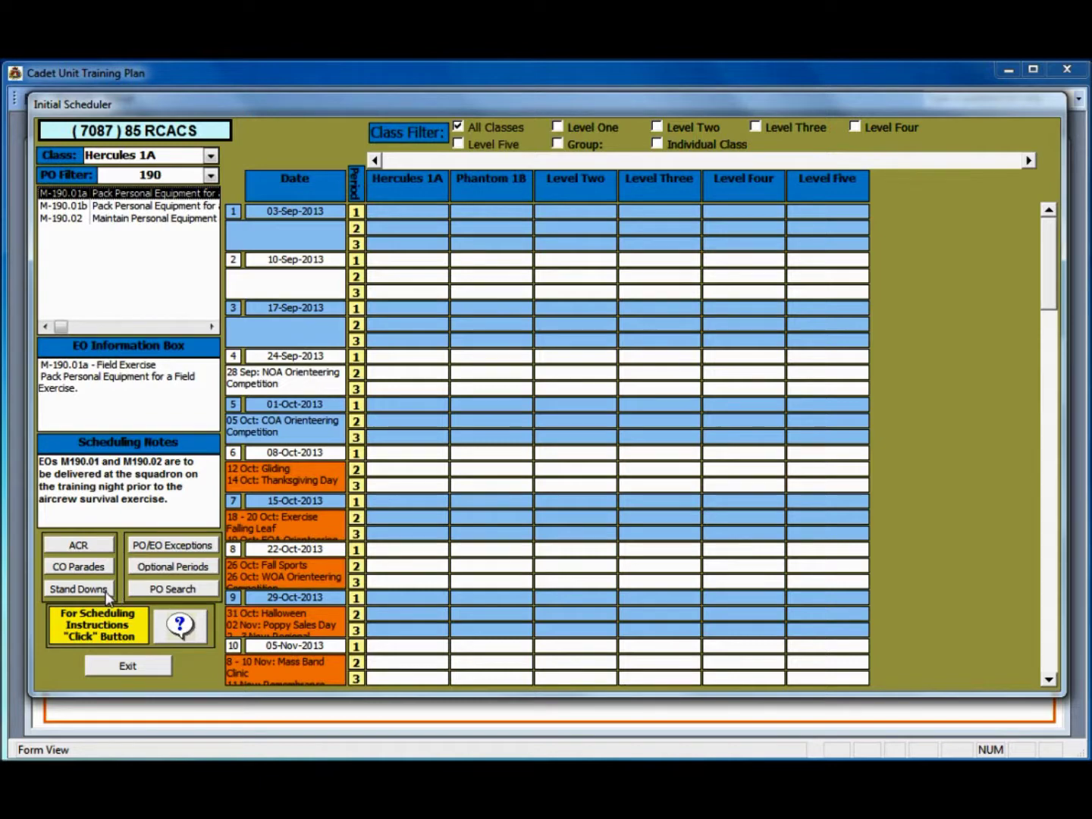
{"action": "left_click", "coordinate": [106, 593]}
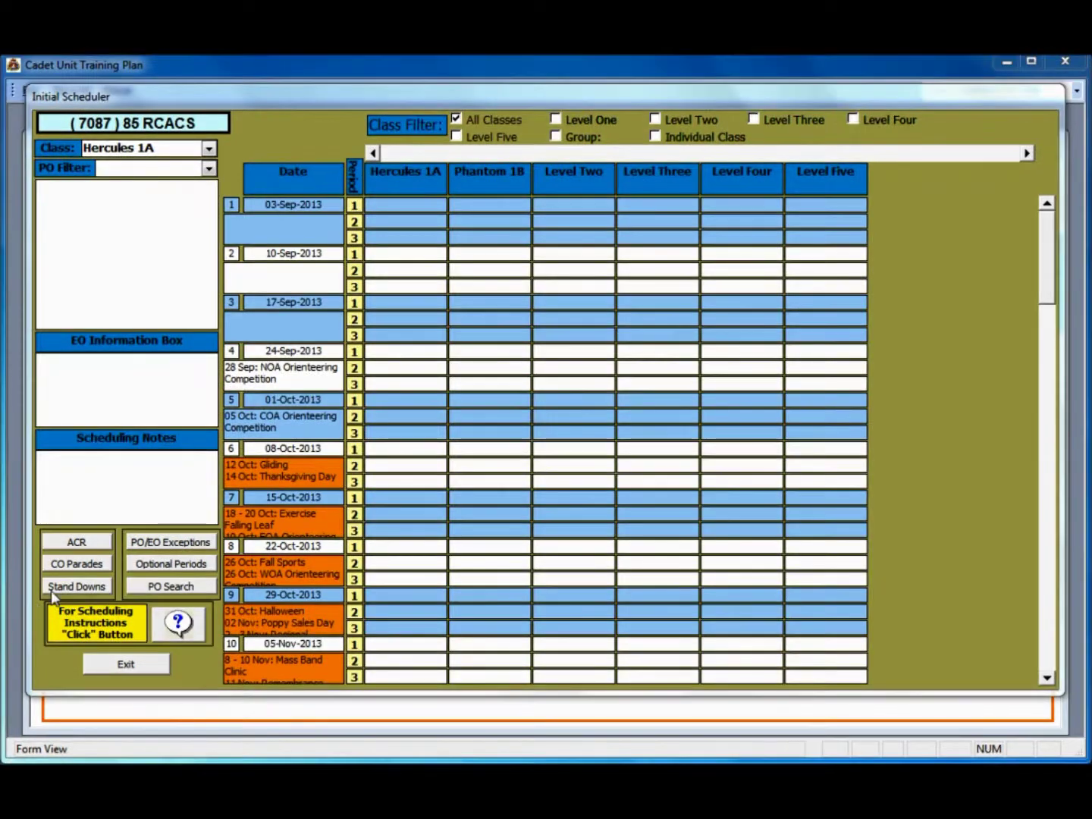
Set the ACR parade to take place on a parade night and at the unit location.
{"action": "left_click", "coordinate": [76, 542]}
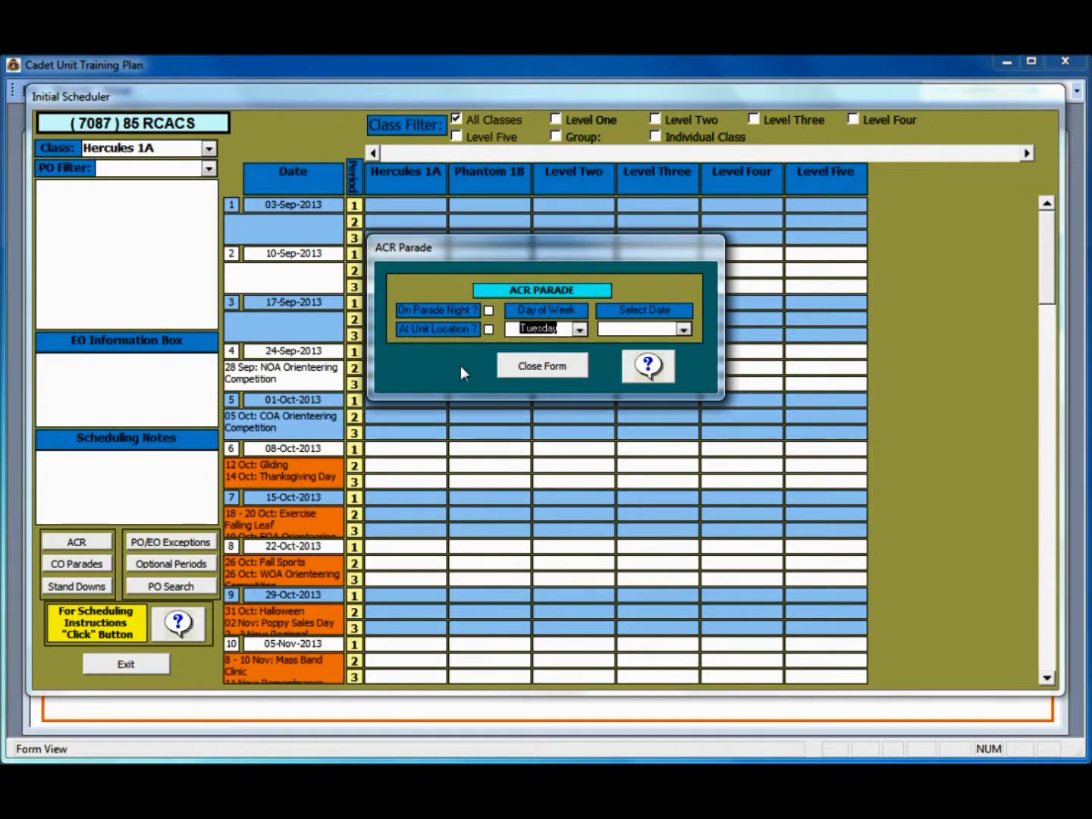
{"action": "left_click", "coordinate": [489, 312]}
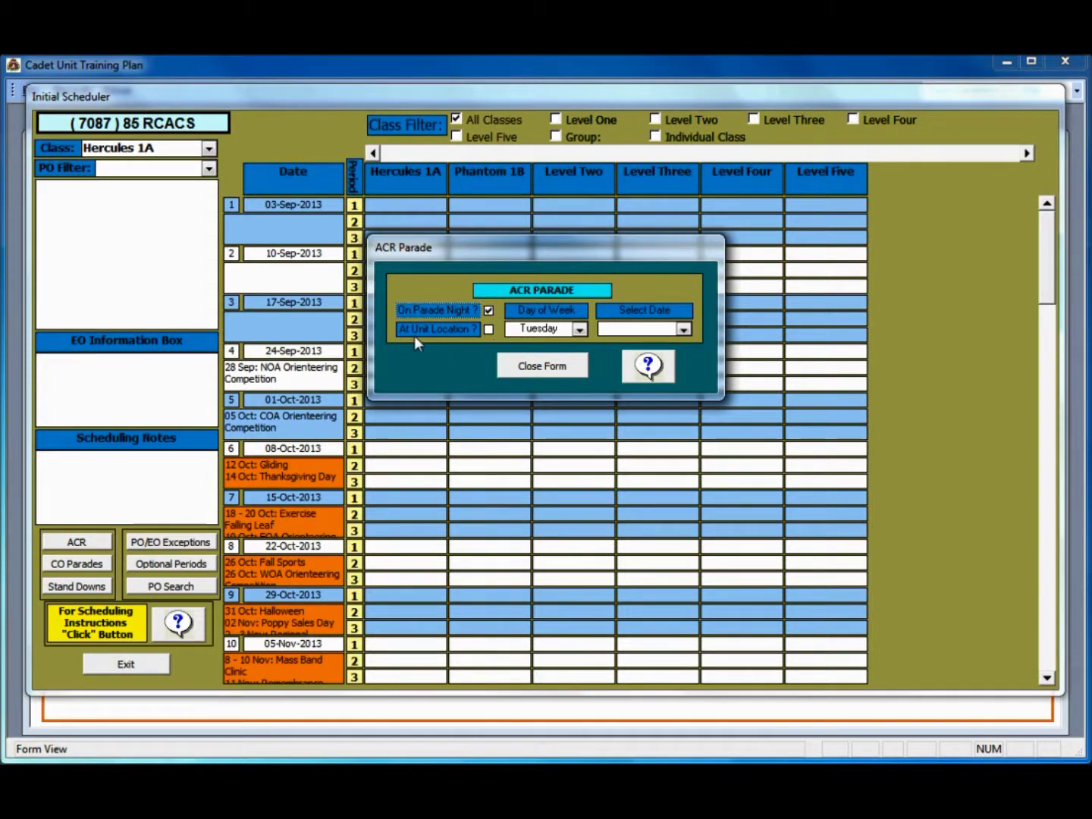
{"action": "left_click", "coordinate": [489, 329]}
{"action": "left_click", "coordinate": [488, 329]}
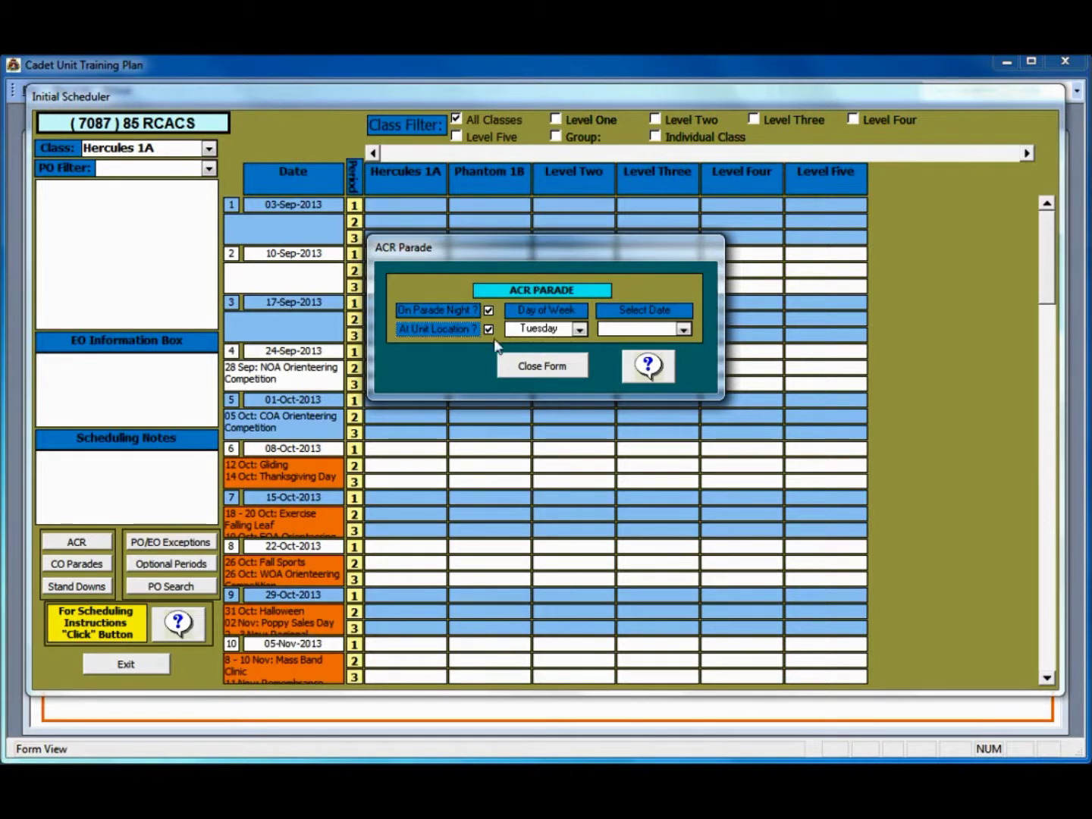
Set the ACR parade date to 03 Jun 2014, close the form, and check that date in the schedule.
{"action": "left_click", "coordinate": [684, 329]}
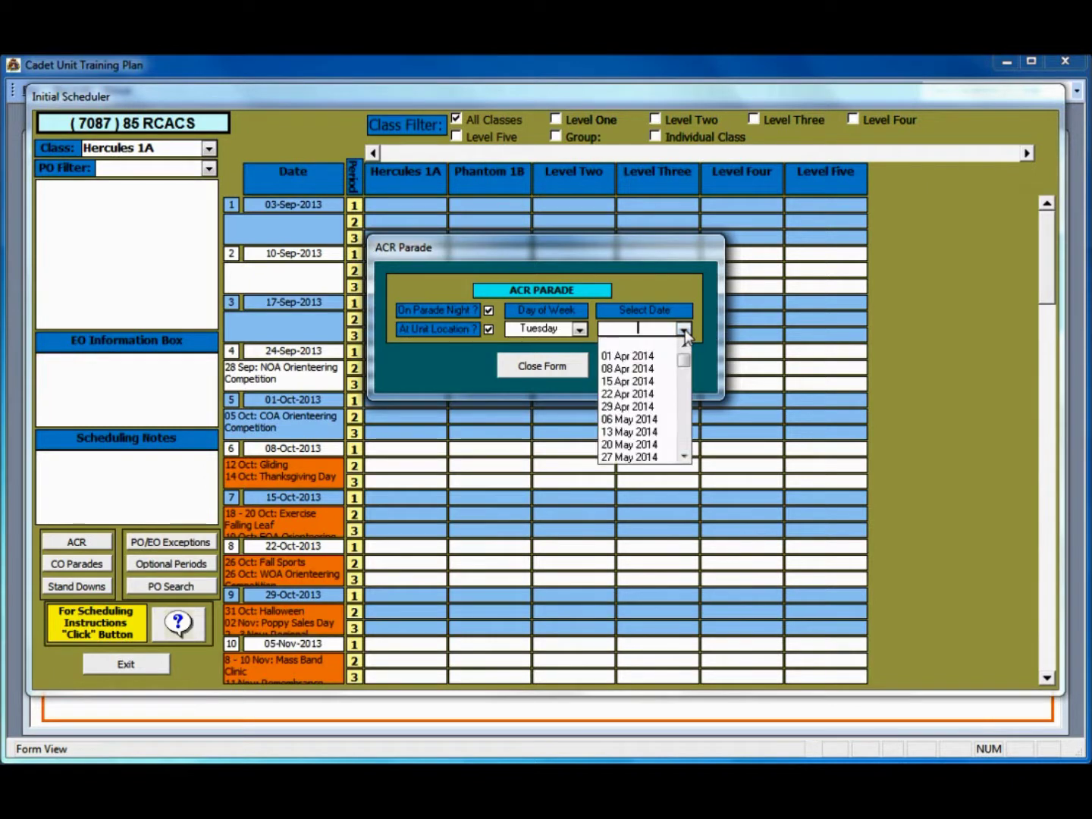
{"action": "left_click", "coordinate": [684, 456]}
{"action": "left_click", "coordinate": [684, 456]}
{"action": "left_click", "coordinate": [684, 456]}
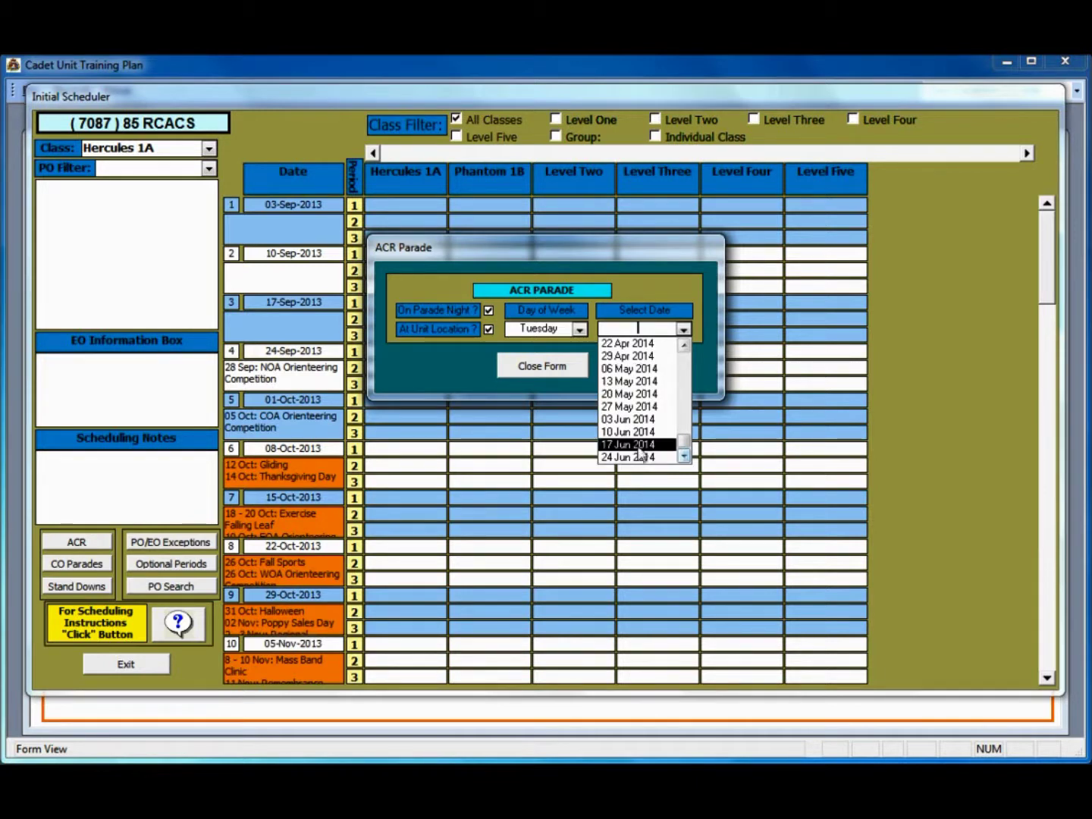
{"action": "left_click", "coordinate": [641, 420]}
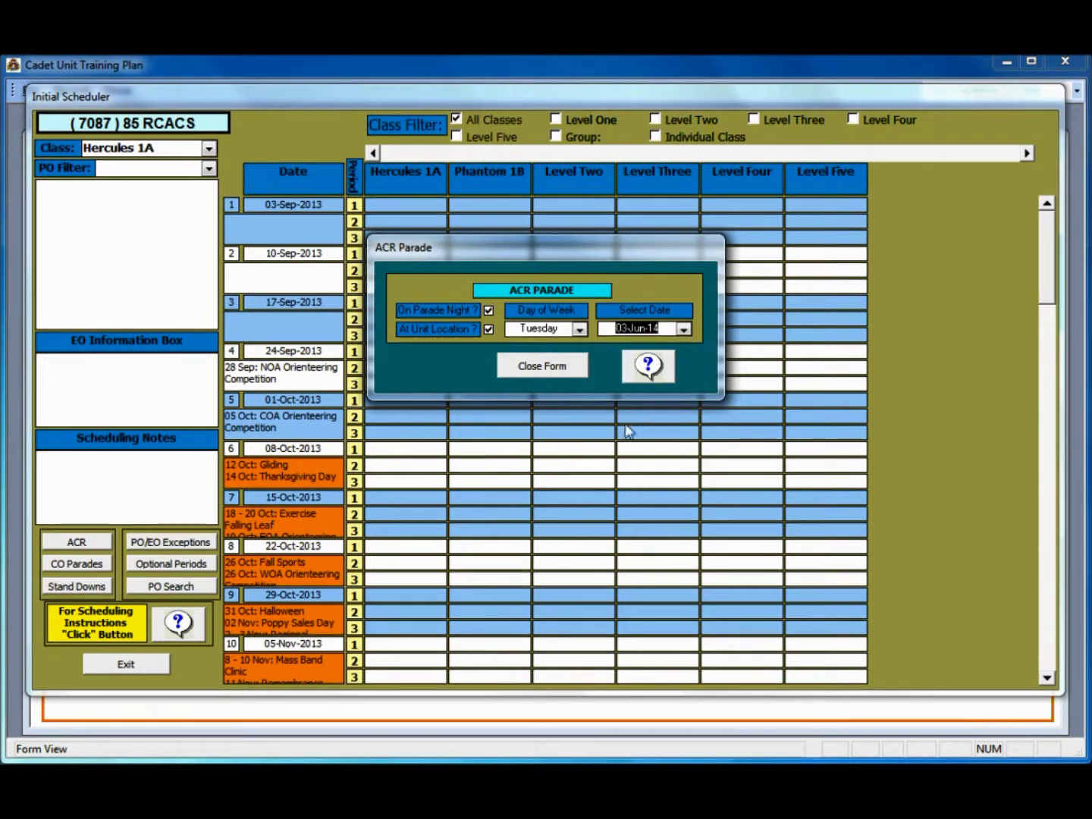
{"action": "left_click", "coordinate": [528, 367]}
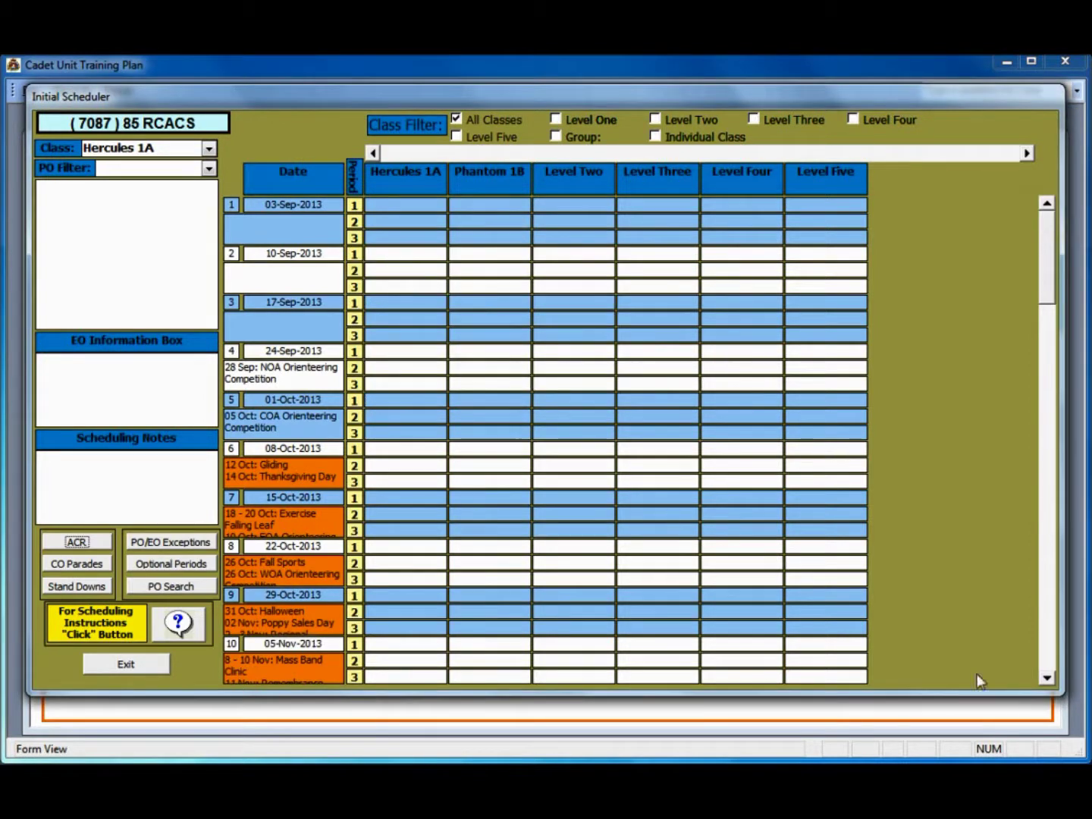
{"action": "left_click", "coordinate": [1052, 659]}
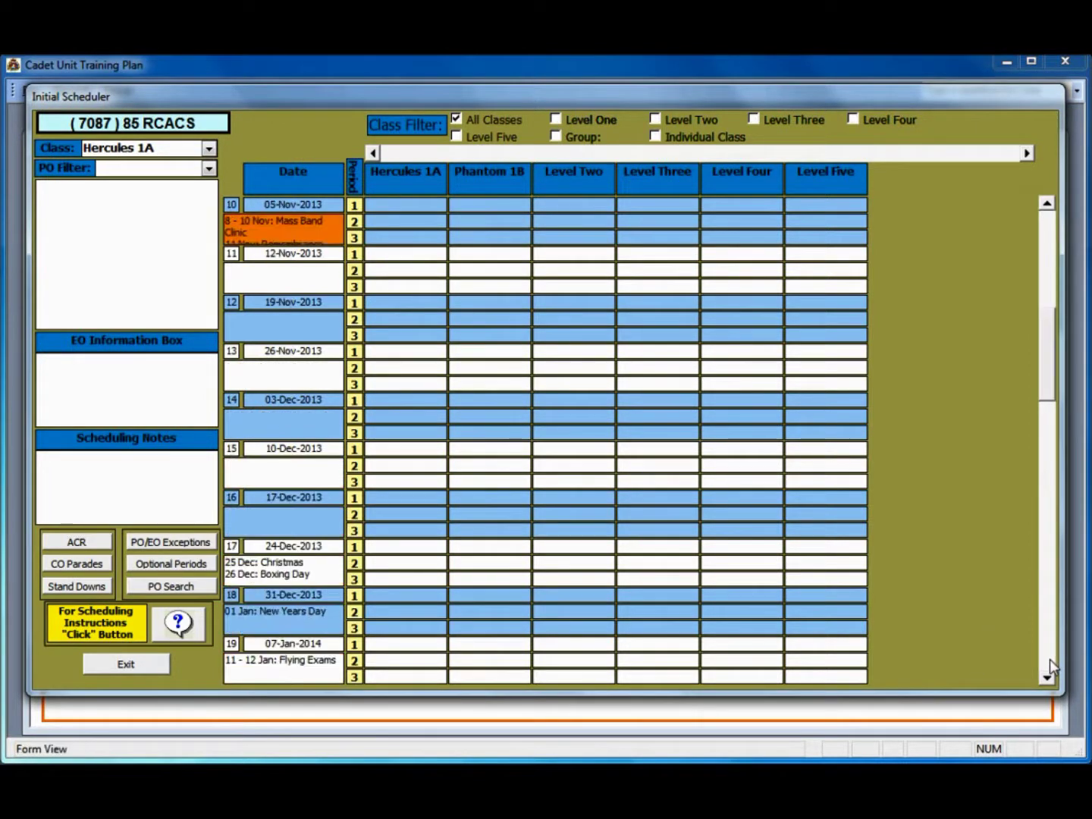
{"action": "left_click", "coordinate": [1049, 658]}
{"action": "left_click", "coordinate": [1049, 658]}
{"action": "left_click", "coordinate": [1048, 658]}
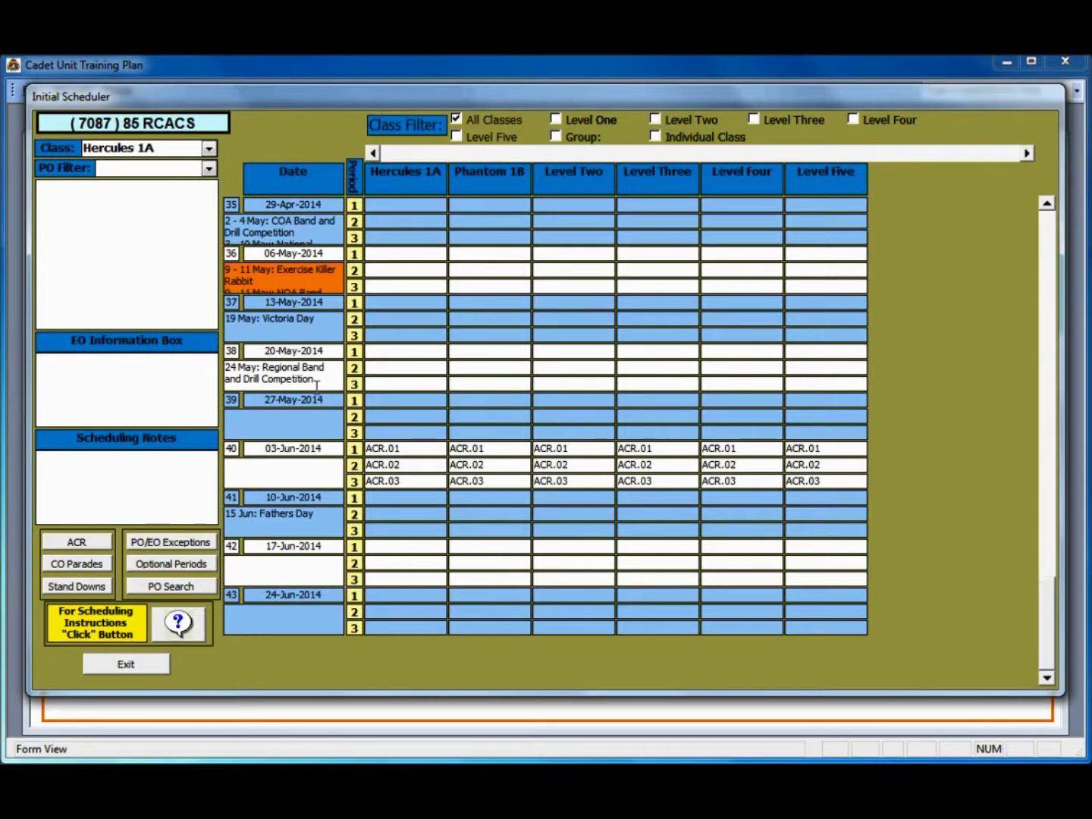
Open the CO Parades form and view the other events scheduled around 01-Oct-2013.
{"action": "left_click", "coordinate": [92, 566]}
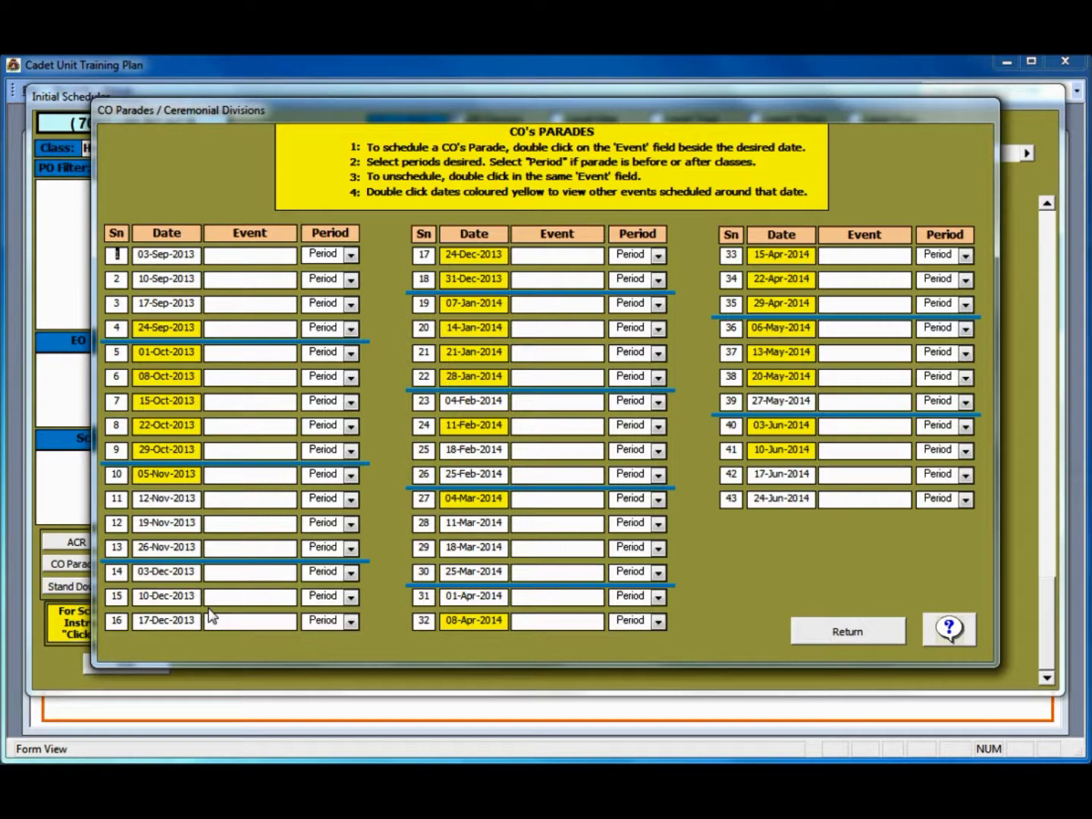
{"action": "double_click", "coordinate": [164, 353]}
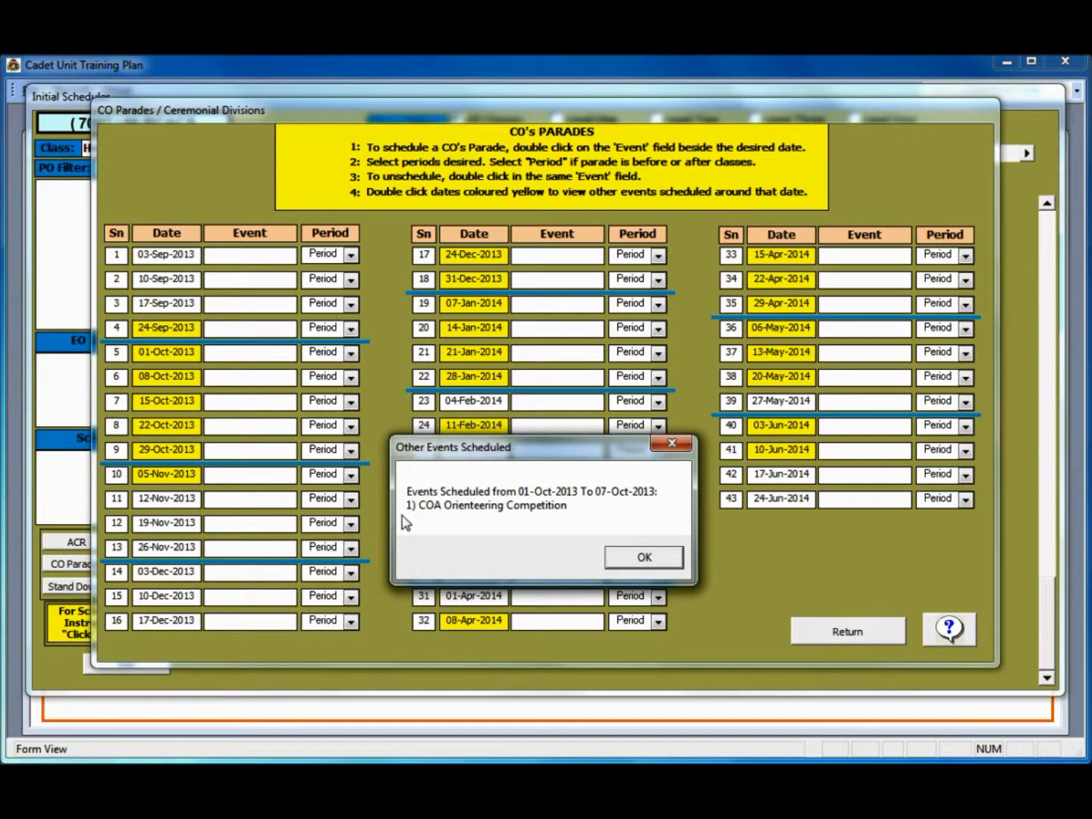
{"action": "left_click", "coordinate": [644, 559]}
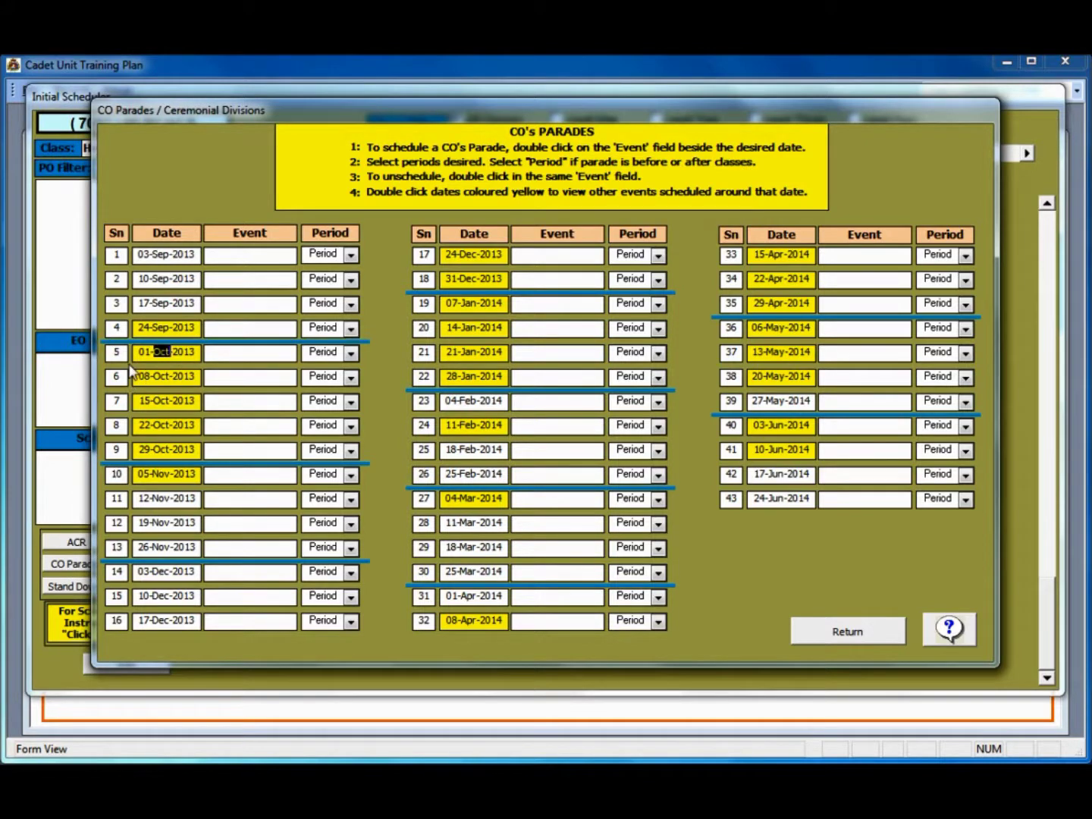
Schedule a CO Parade on 01-Oct-2013 in period 1.
{"action": "double_click", "coordinate": [255, 355]}
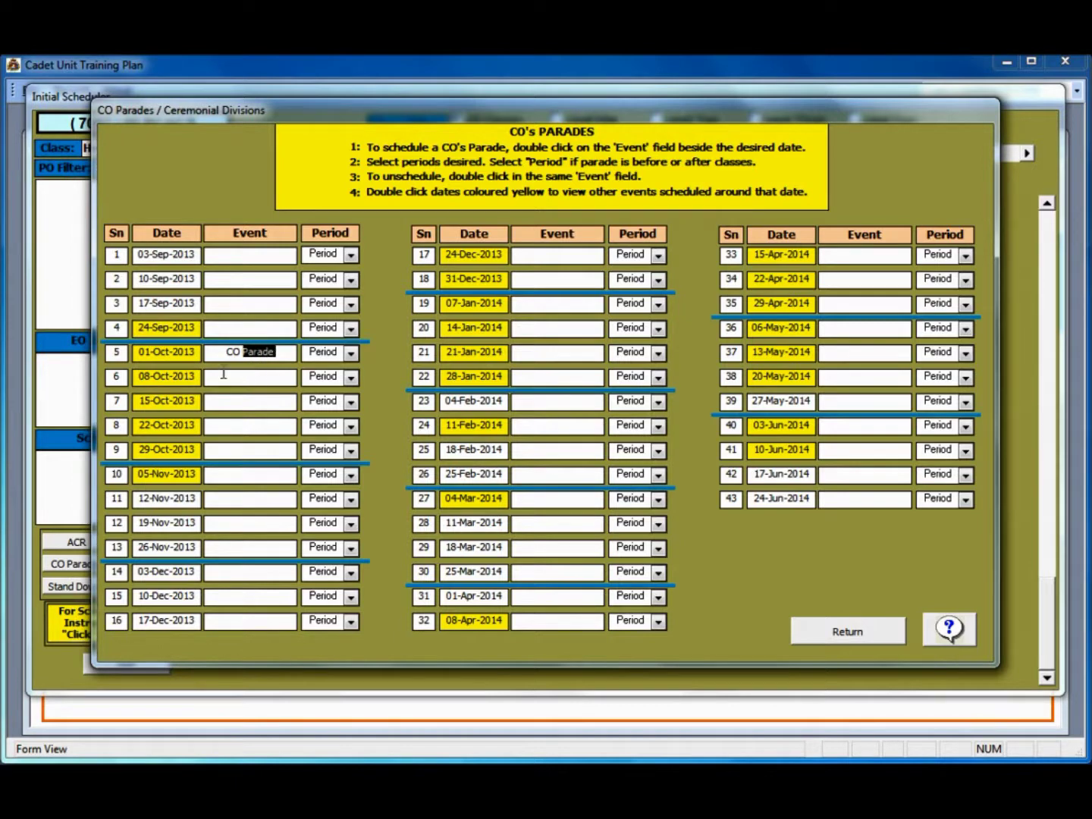
{"action": "left_click", "coordinate": [282, 355]}
{"action": "left_click", "coordinate": [352, 353]}
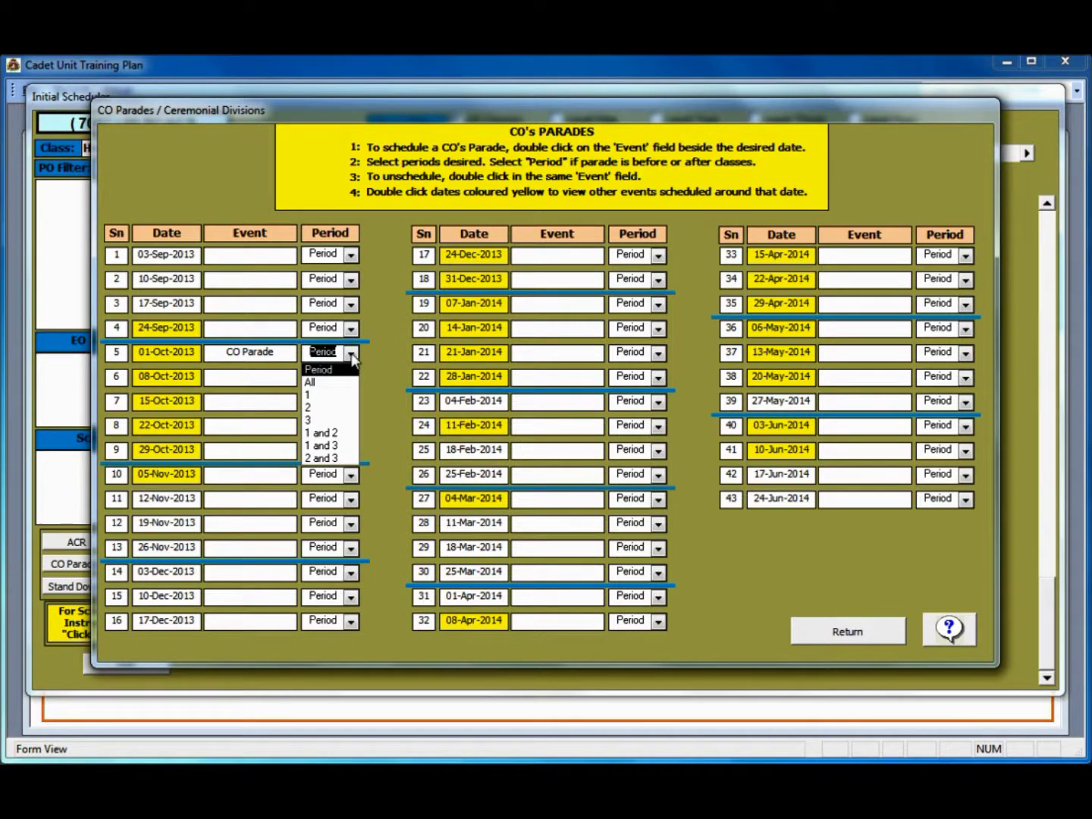
{"action": "left_click", "coordinate": [326, 395]}
Schedule CO Parades on 05-Nov-2013 and 03-Dec-2013, both in period 1.
{"action": "left_click", "coordinate": [218, 478]}
{"action": "double_click", "coordinate": [218, 478]}
{"action": "left_click", "coordinate": [352, 474]}
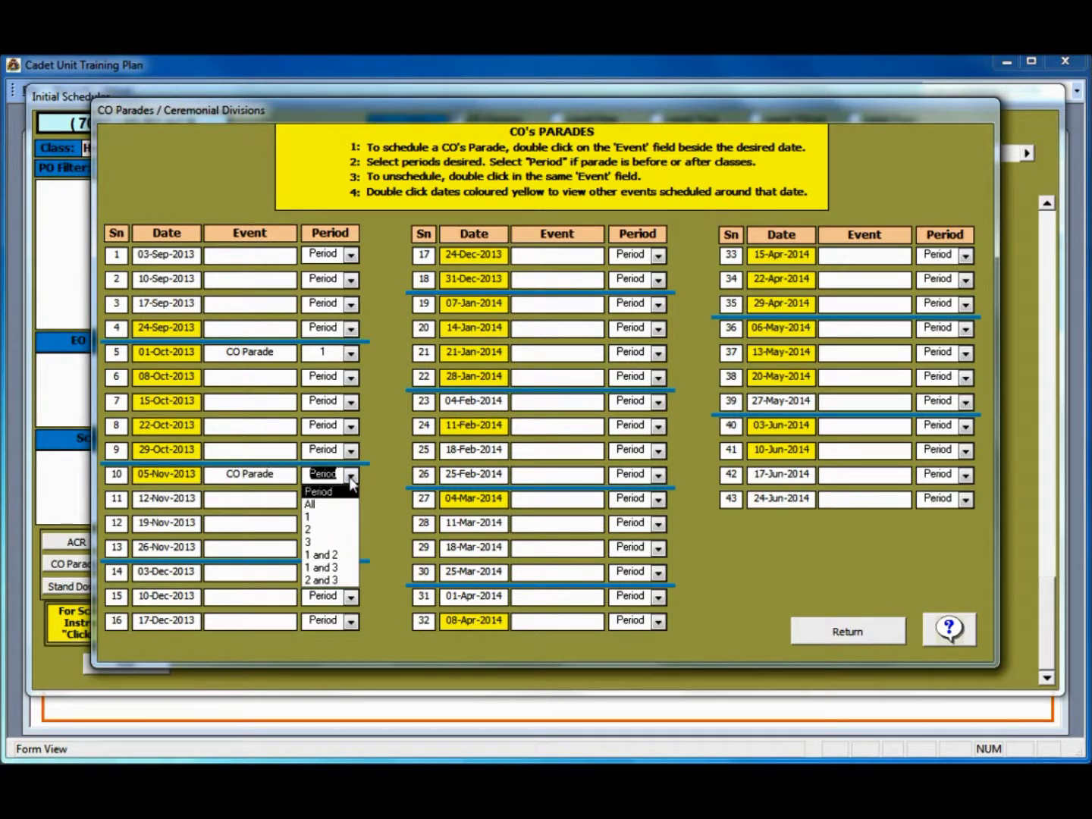
{"action": "left_click", "coordinate": [335, 518]}
{"action": "double_click", "coordinate": [260, 572]}
{"action": "left_click", "coordinate": [351, 573]}
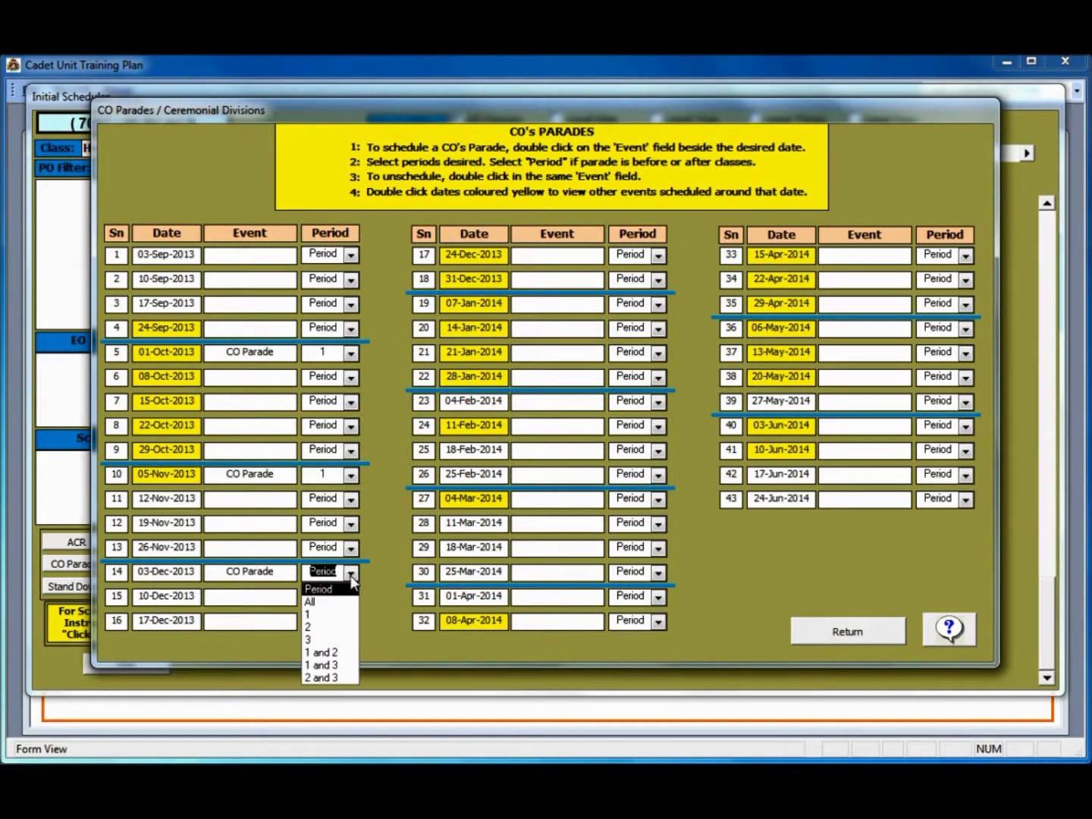
{"action": "left_click", "coordinate": [338, 618]}
Schedule CO Parades on 07-Jan-2014 and 04-Feb-2014, both in period 1.
{"action": "double_click", "coordinate": [569, 305]}
{"action": "left_click", "coordinate": [658, 304]}
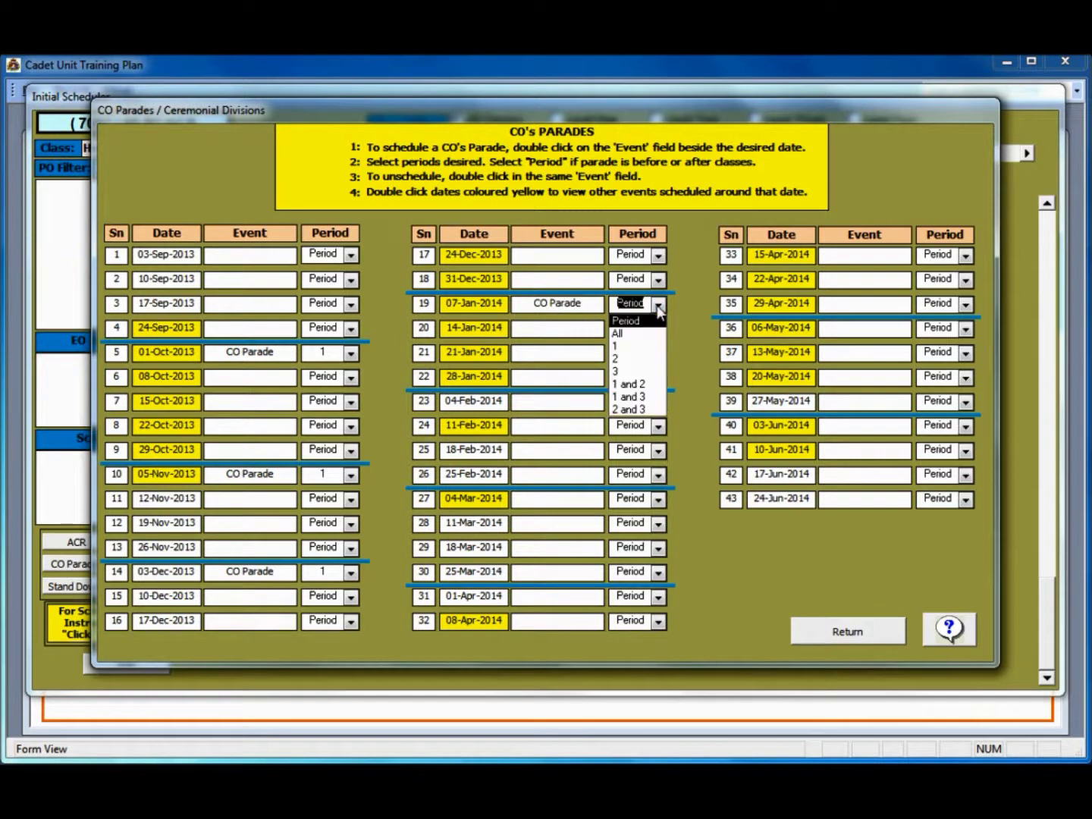
{"action": "left_click", "coordinate": [639, 348]}
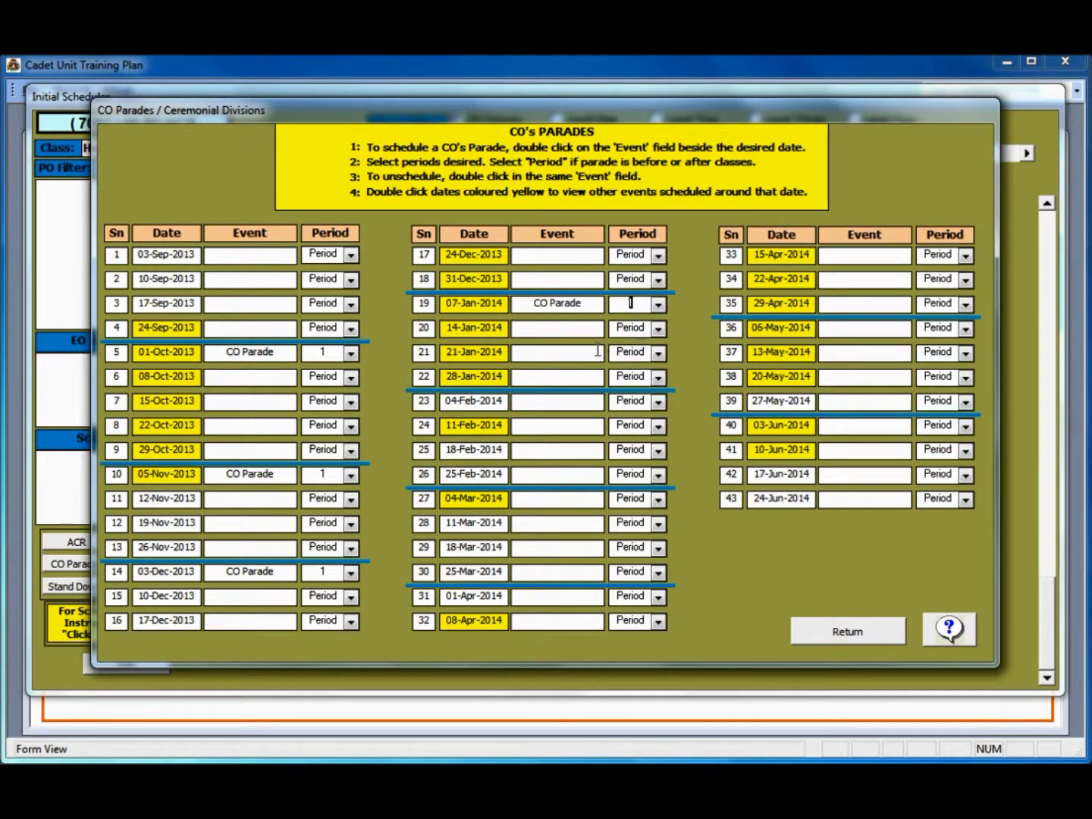
{"action": "double_click", "coordinate": [570, 402]}
{"action": "left_click", "coordinate": [657, 402]}
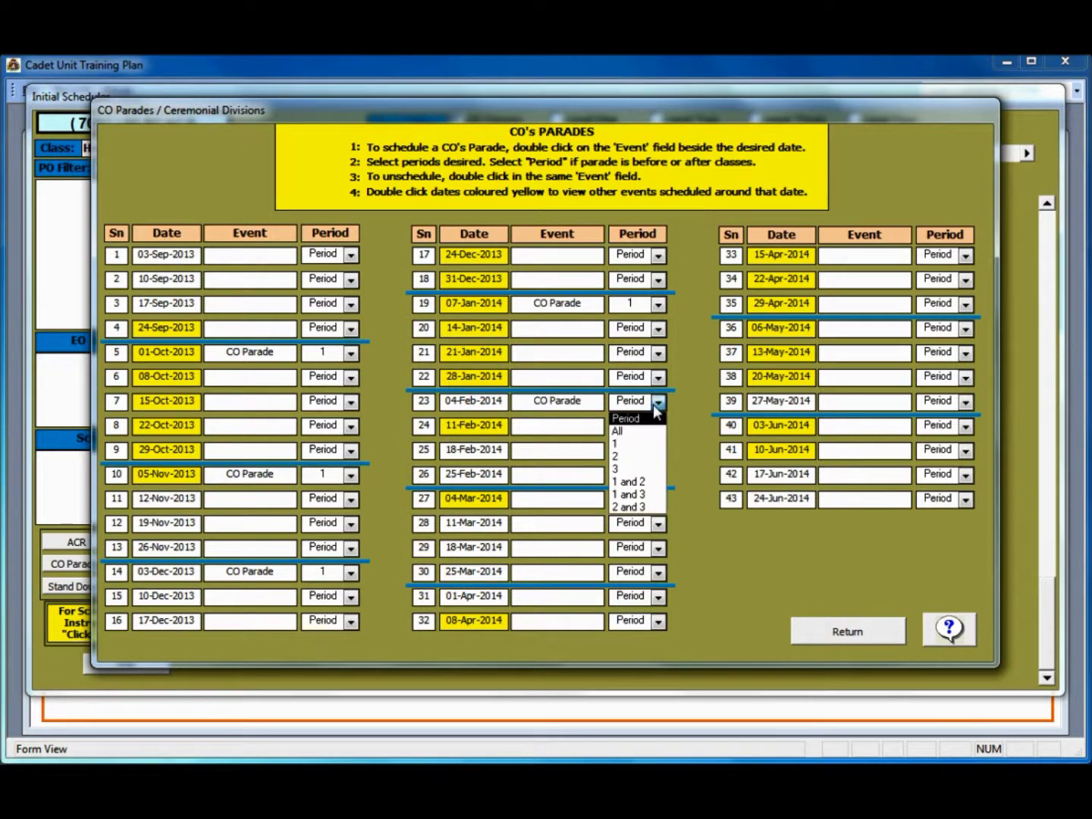
{"action": "left_click", "coordinate": [615, 443]}
Schedule CO Parades on 04-Mar-2014 and 01-Apr-2014, both in period 1.
{"action": "double_click", "coordinate": [565, 498]}
{"action": "left_click", "coordinate": [658, 500]}
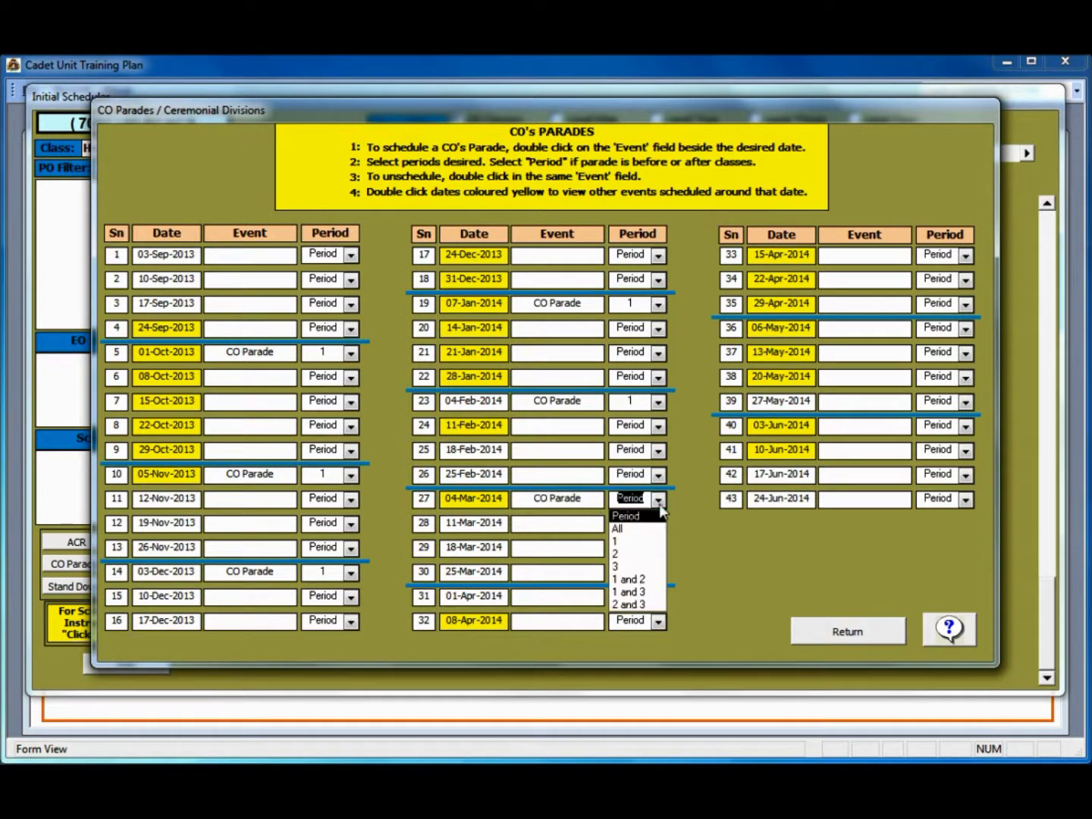
{"action": "left_click", "coordinate": [637, 541]}
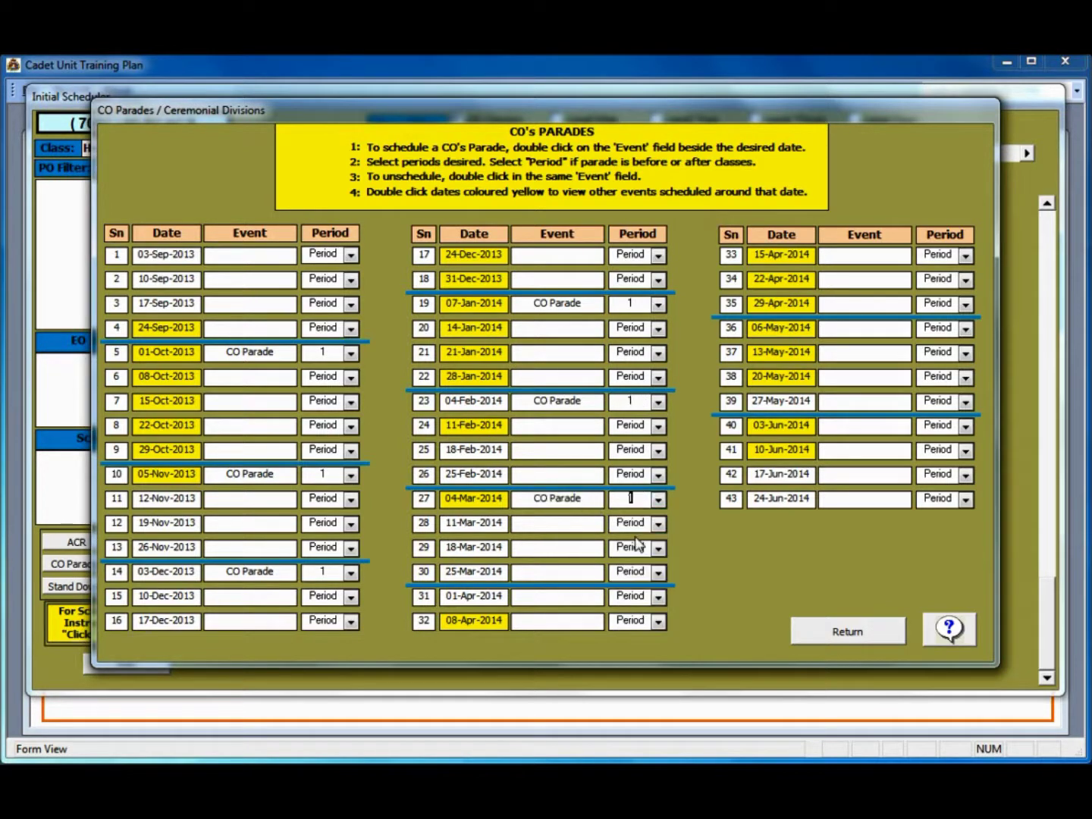
{"action": "double_click", "coordinate": [575, 597]}
{"action": "left_click", "coordinate": [658, 597]}
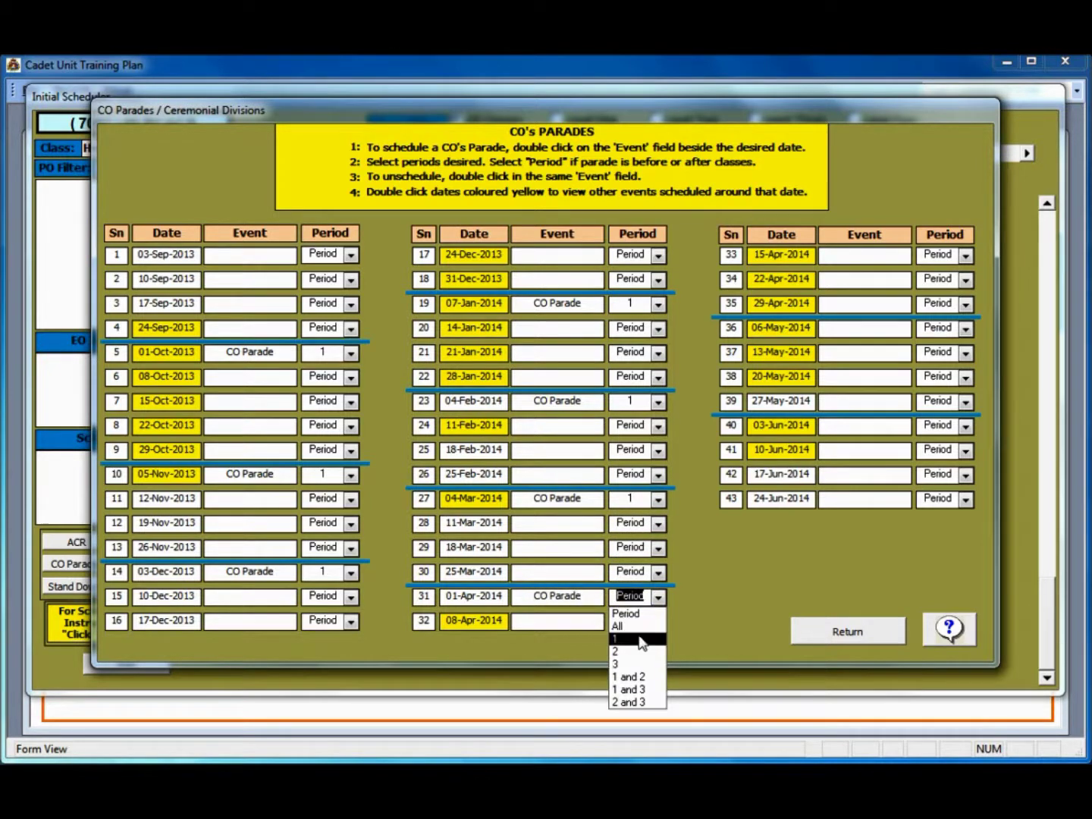
{"action": "left_click", "coordinate": [637, 640]}
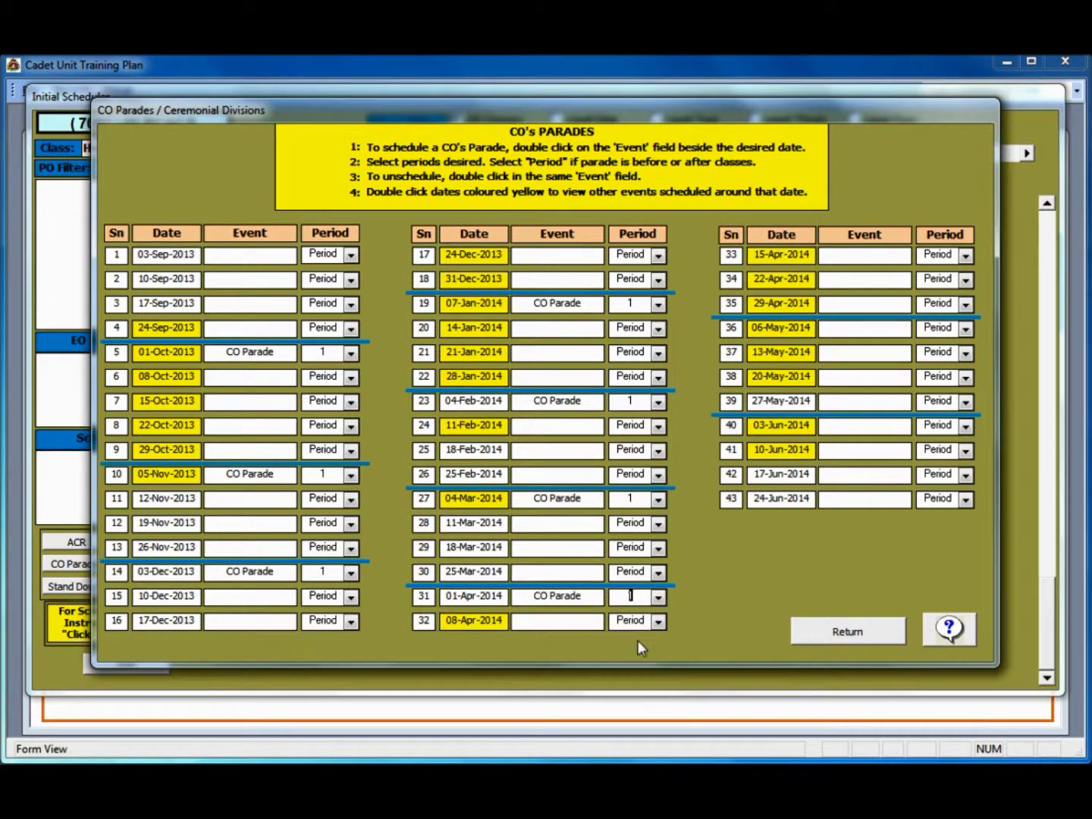
Schedule a CO Parade on 06-May-2014 in period 1 and return to the start of the training schedule.
{"action": "double_click", "coordinate": [891, 332]}
{"action": "left_click", "coordinate": [965, 334]}
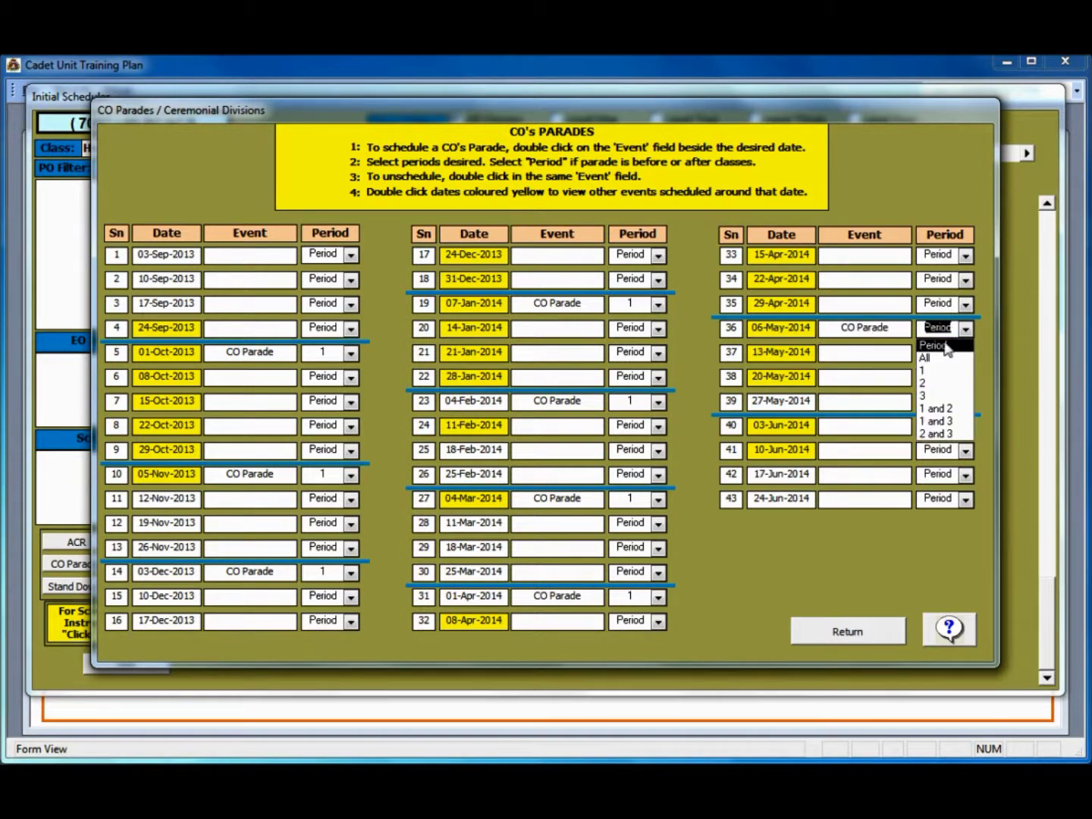
{"action": "left_click", "coordinate": [941, 374]}
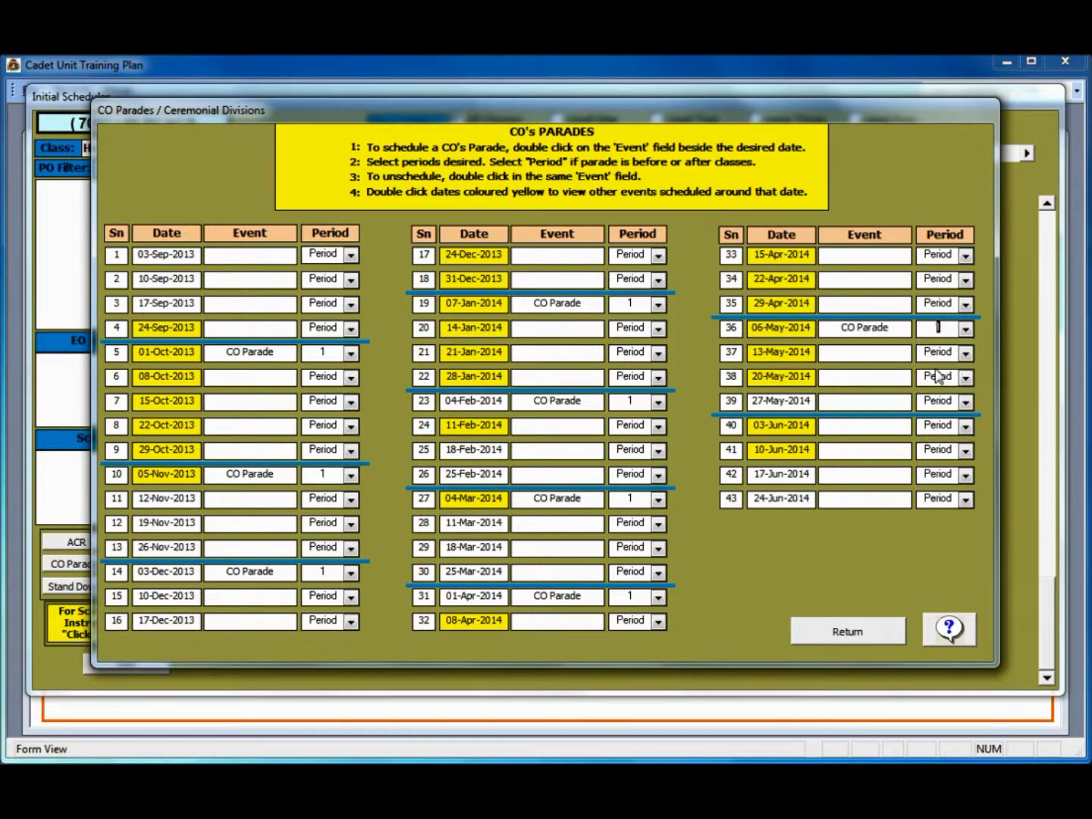
{"action": "left_click", "coordinate": [848, 634]}
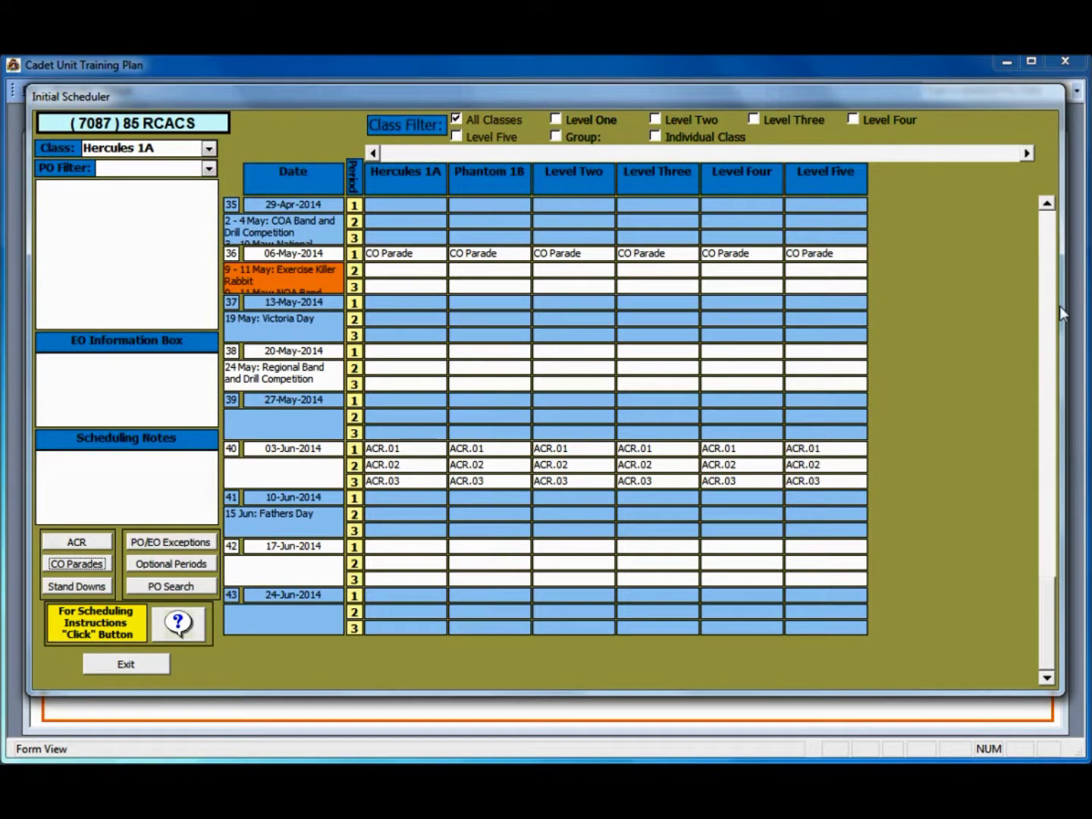
{"action": "left_click", "coordinate": [1048, 222]}
{"action": "left_click", "coordinate": [1048, 222]}
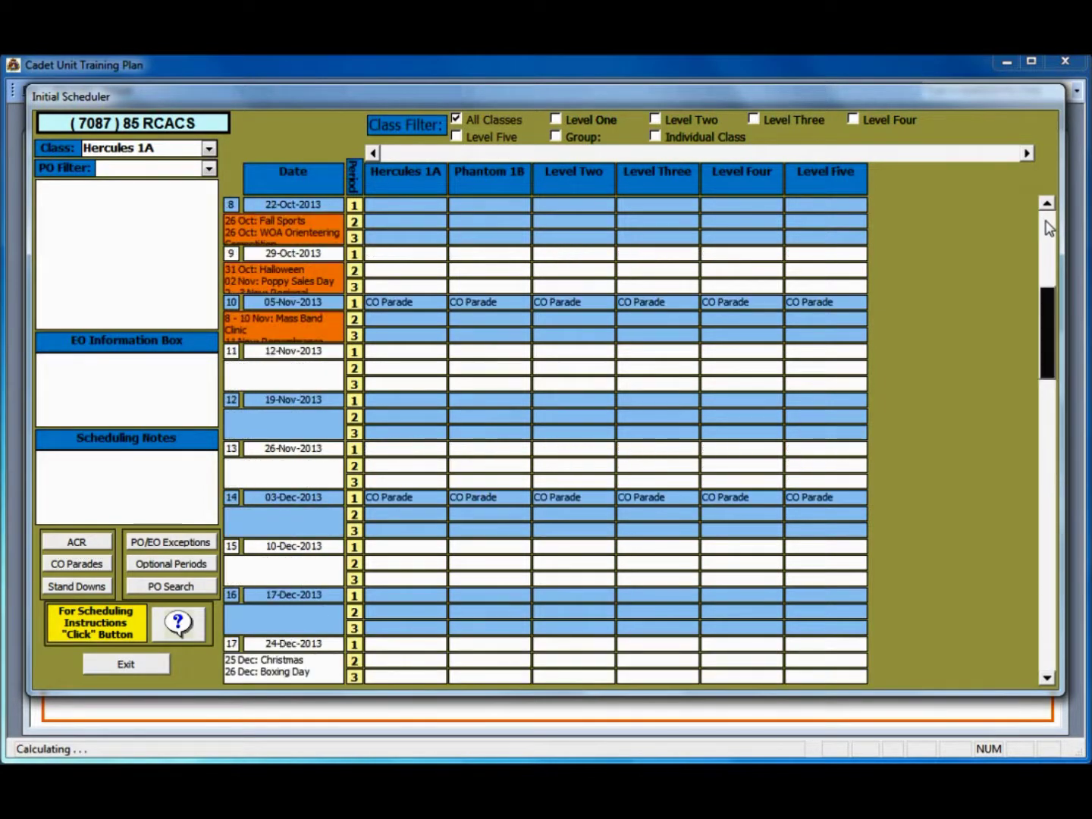
{"action": "left_click", "coordinate": [1048, 233]}
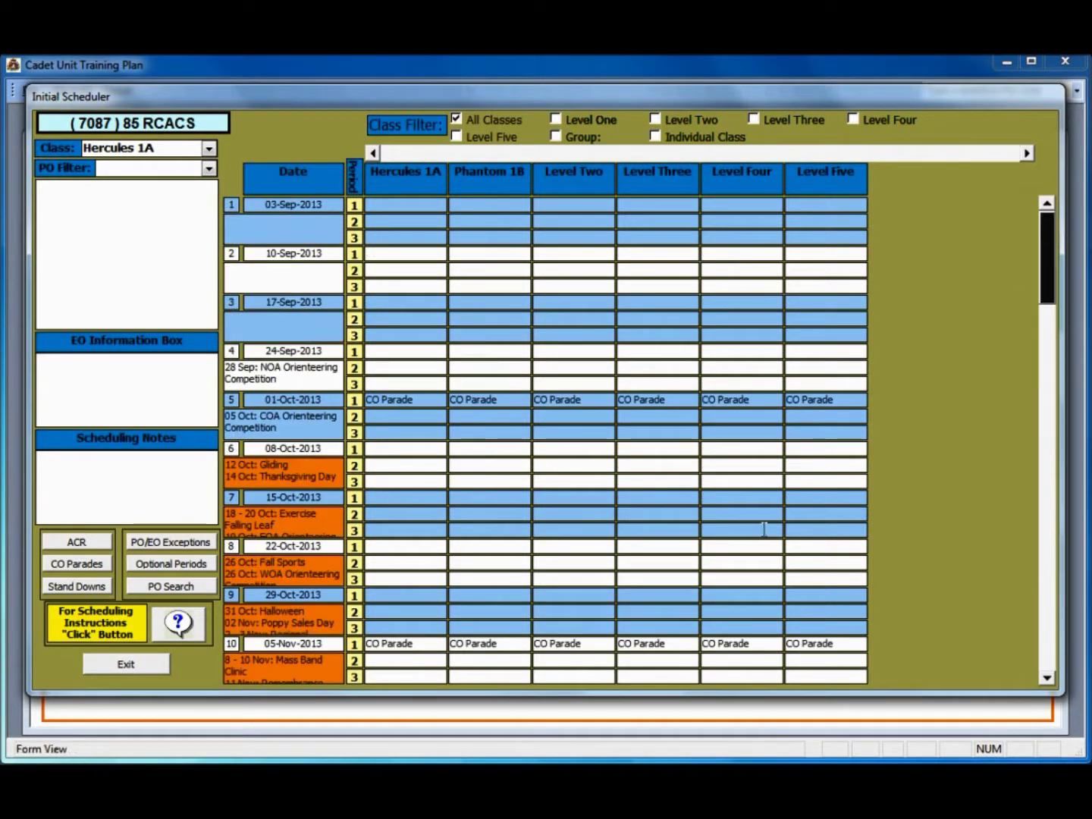
Add a stand down named Xmas Break with a start date of 18-Dec-2013.
{"action": "left_click", "coordinate": [69, 588]}
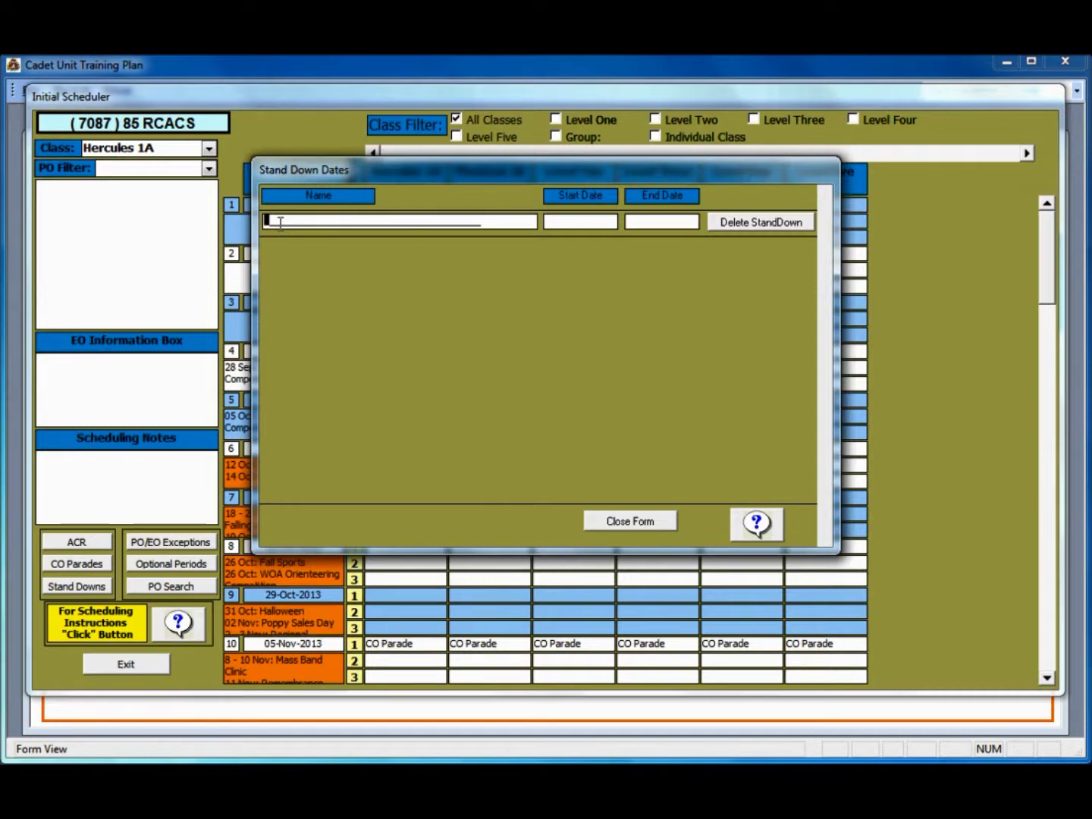
{"action": "type", "text": "X"}
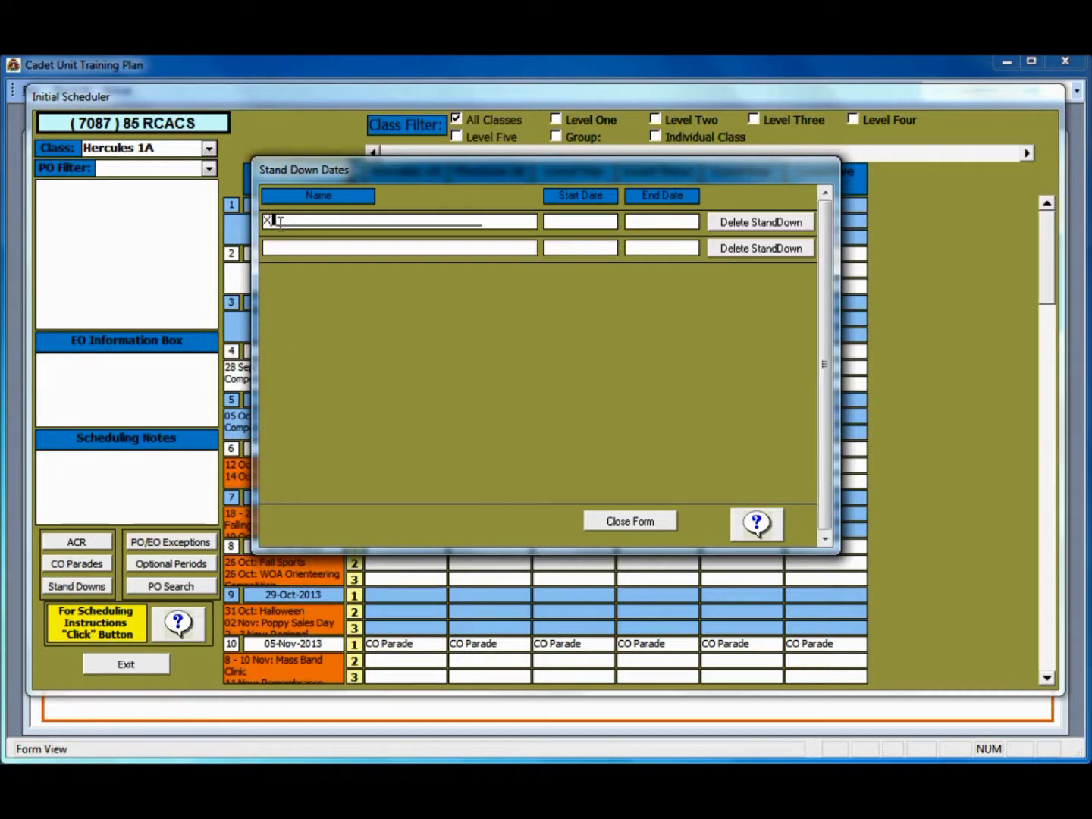
{"action": "type", "text": "mas Break"}
{"action": "left_click", "coordinate": [576, 221]}
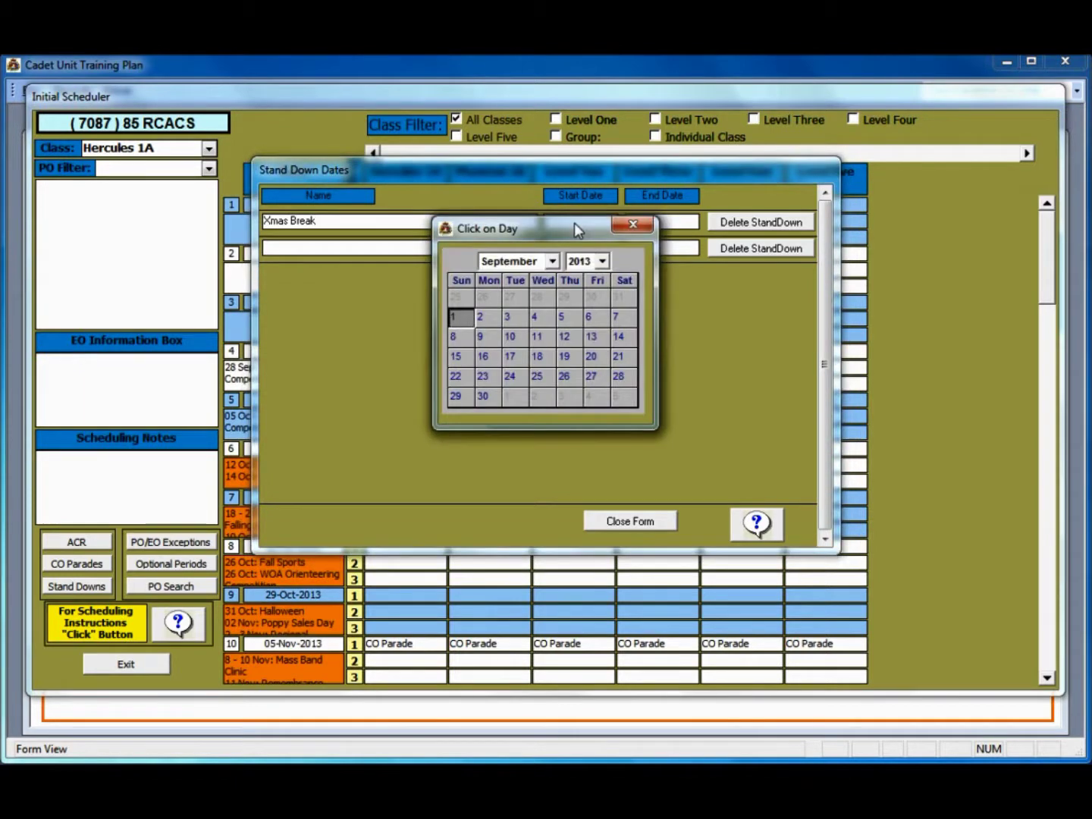
{"action": "left_click", "coordinate": [552, 262]}
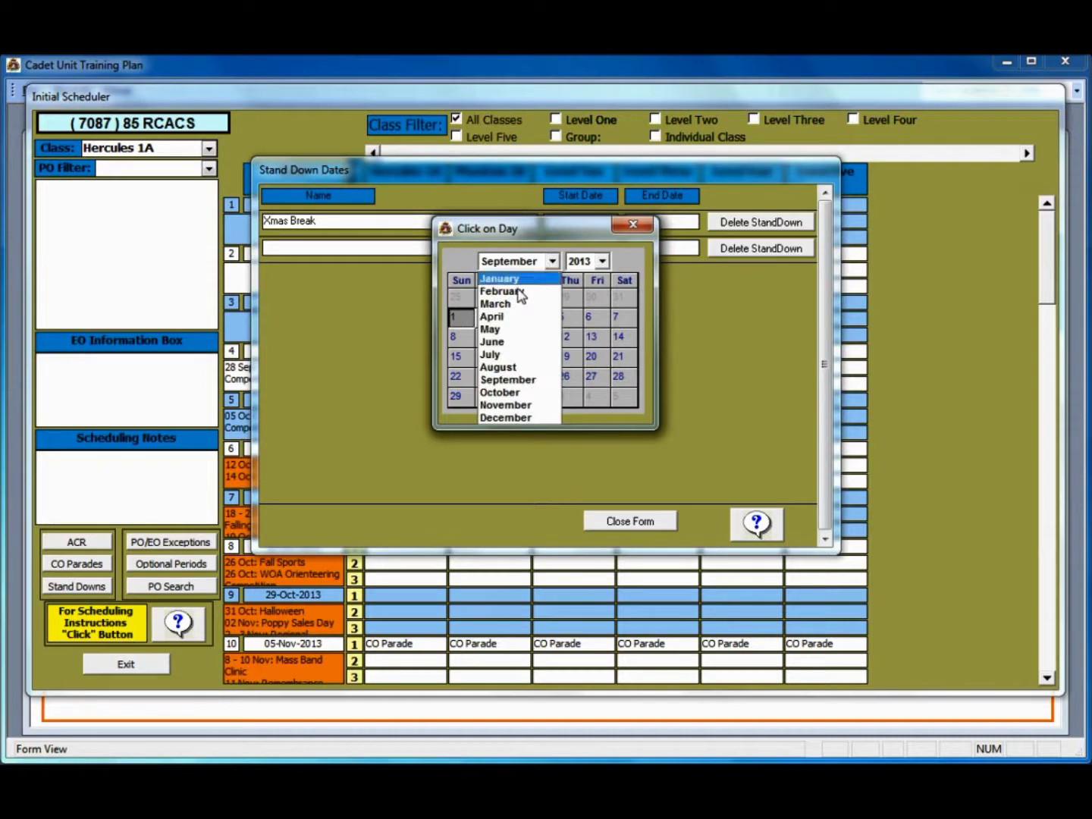
{"action": "left_click", "coordinate": [513, 417]}
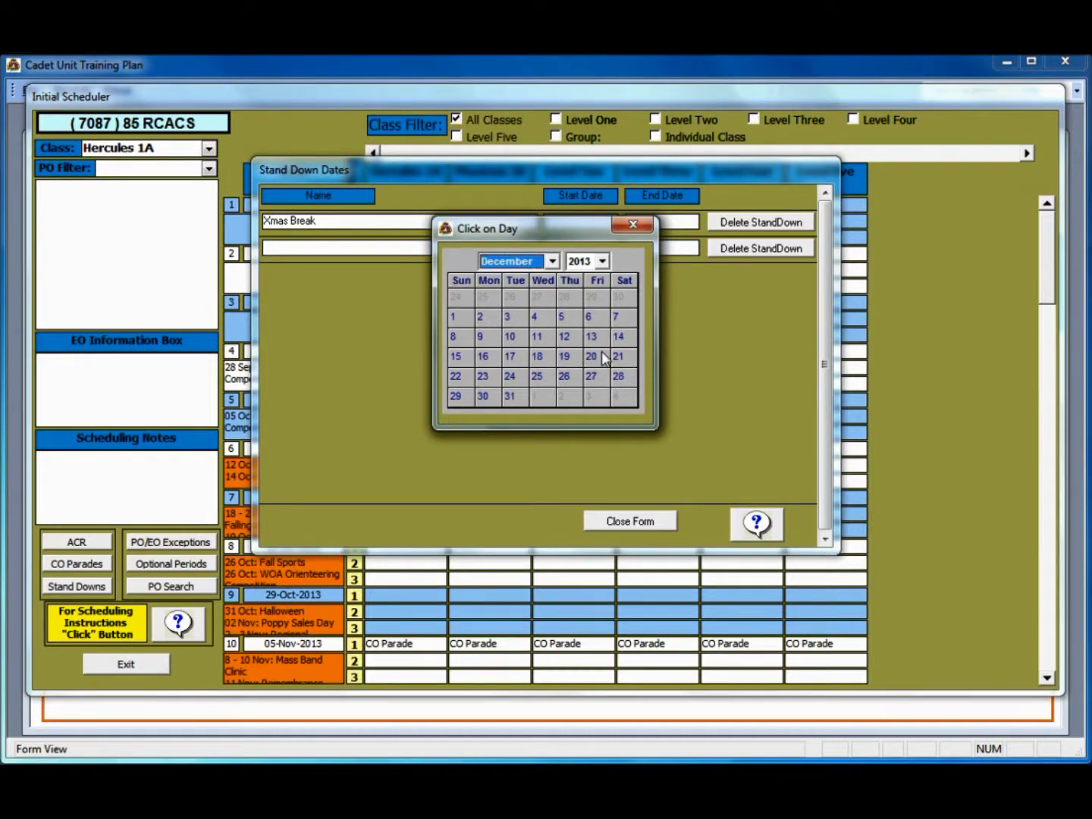
{"action": "left_click", "coordinate": [539, 355]}
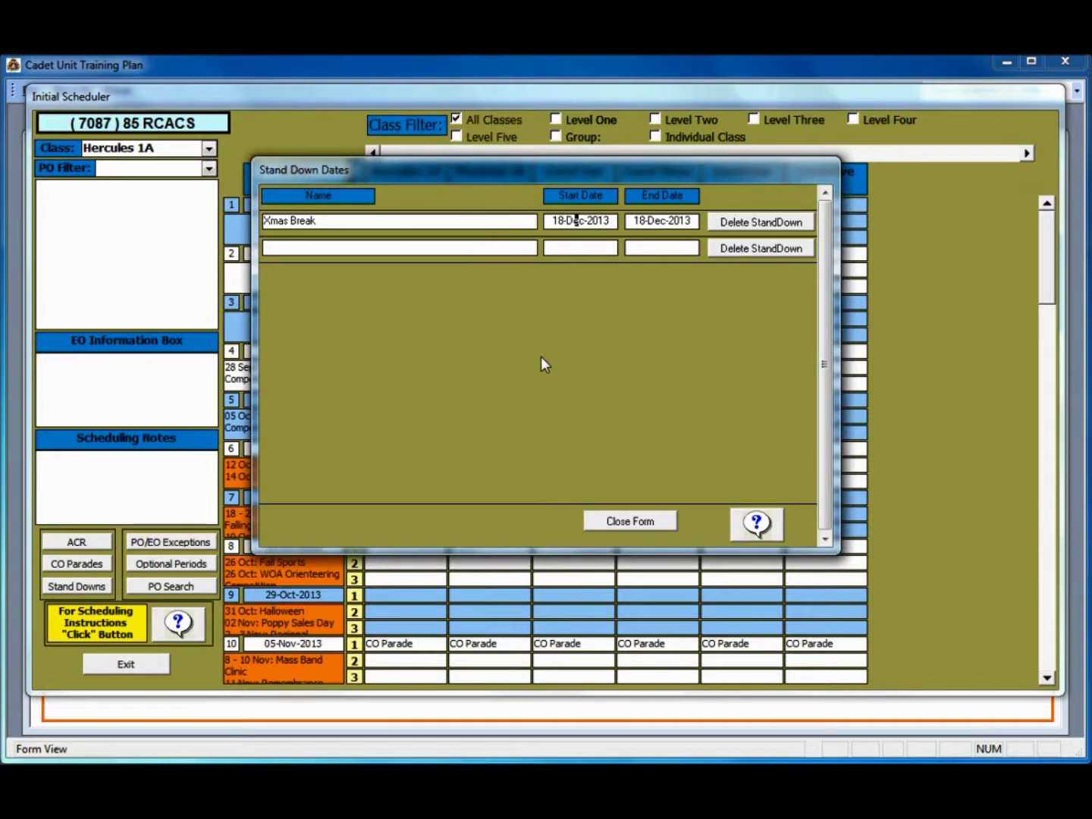
Set the Xmas Break stand down's end date to 05-Jan-2014.
{"action": "left_click", "coordinate": [664, 222]}
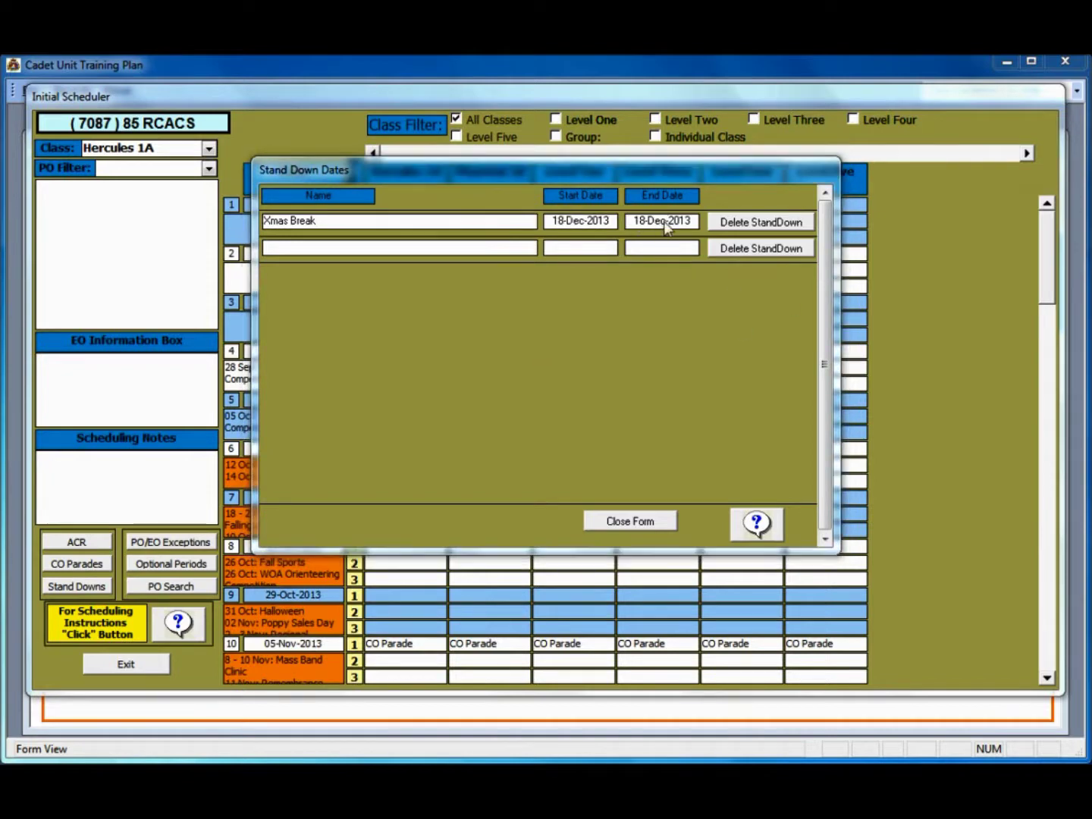
{"action": "left_click", "coordinate": [552, 261]}
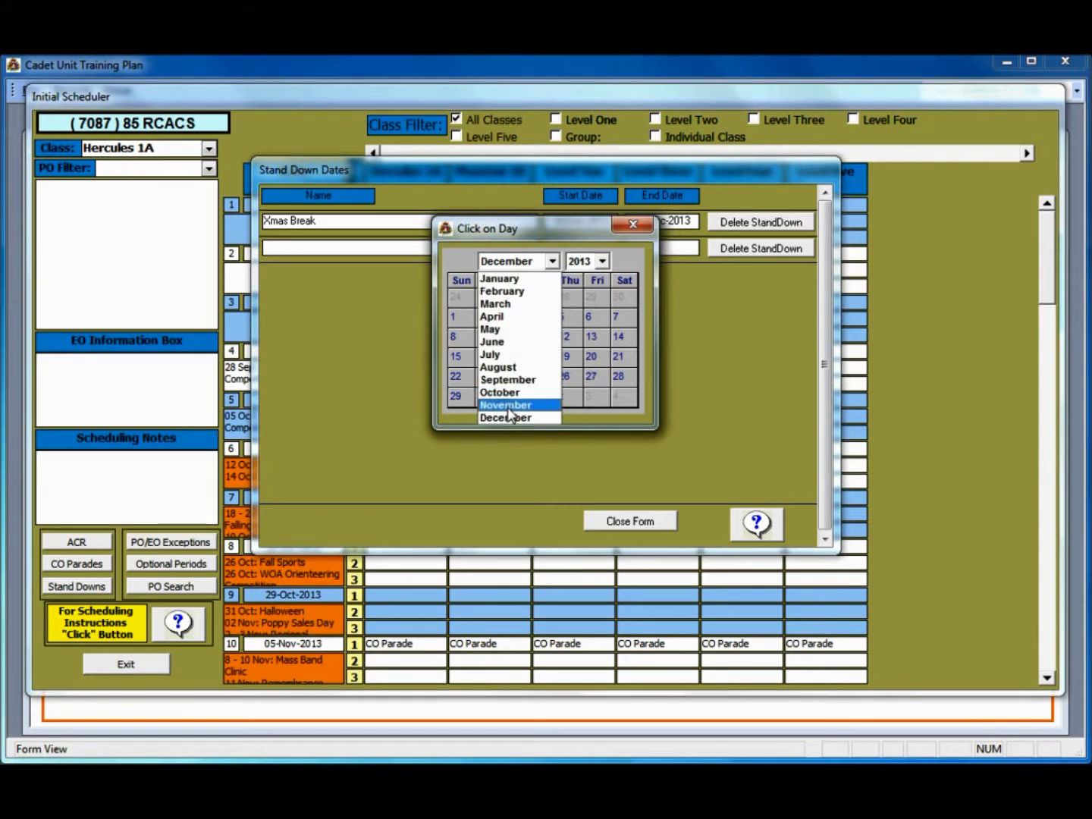
{"action": "left_click", "coordinate": [499, 279]}
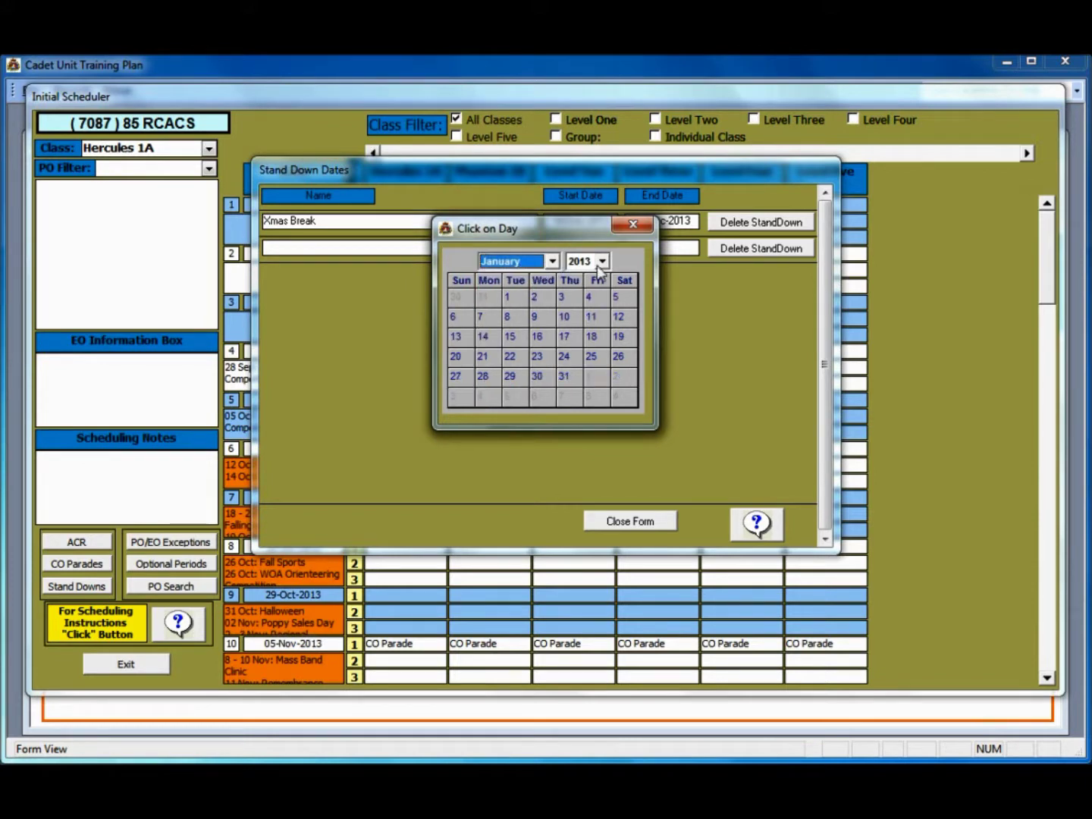
{"action": "left_click", "coordinate": [603, 261]}
{"action": "left_click", "coordinate": [585, 289]}
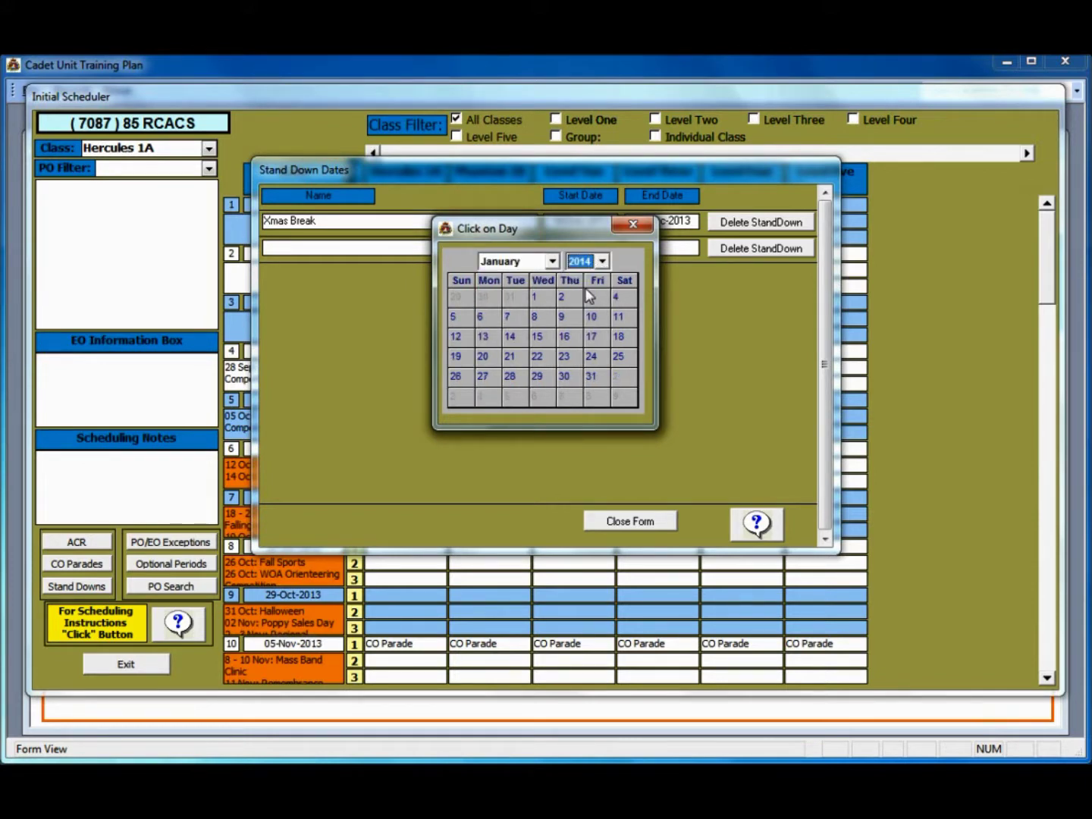
{"action": "left_click", "coordinate": [460, 317]}
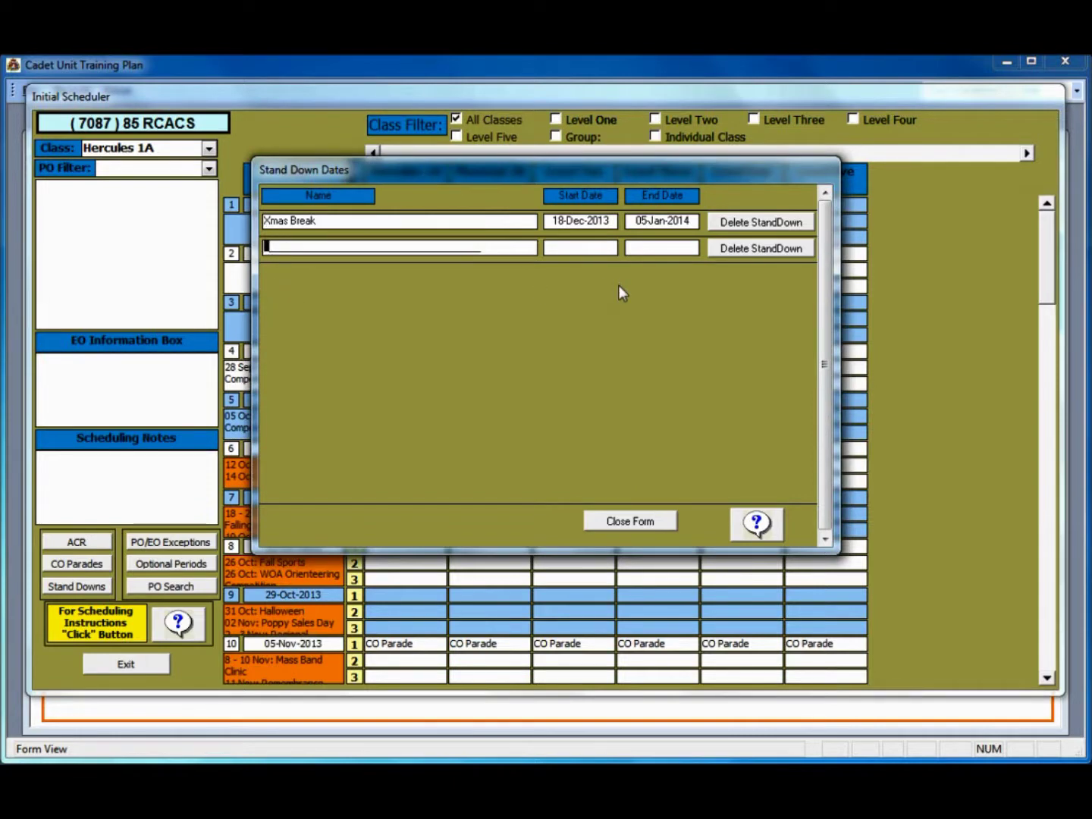
Add a second stand down named Spring Break with a start date of 22-Mar-2014.
{"action": "type", "text": "Spring Break"}
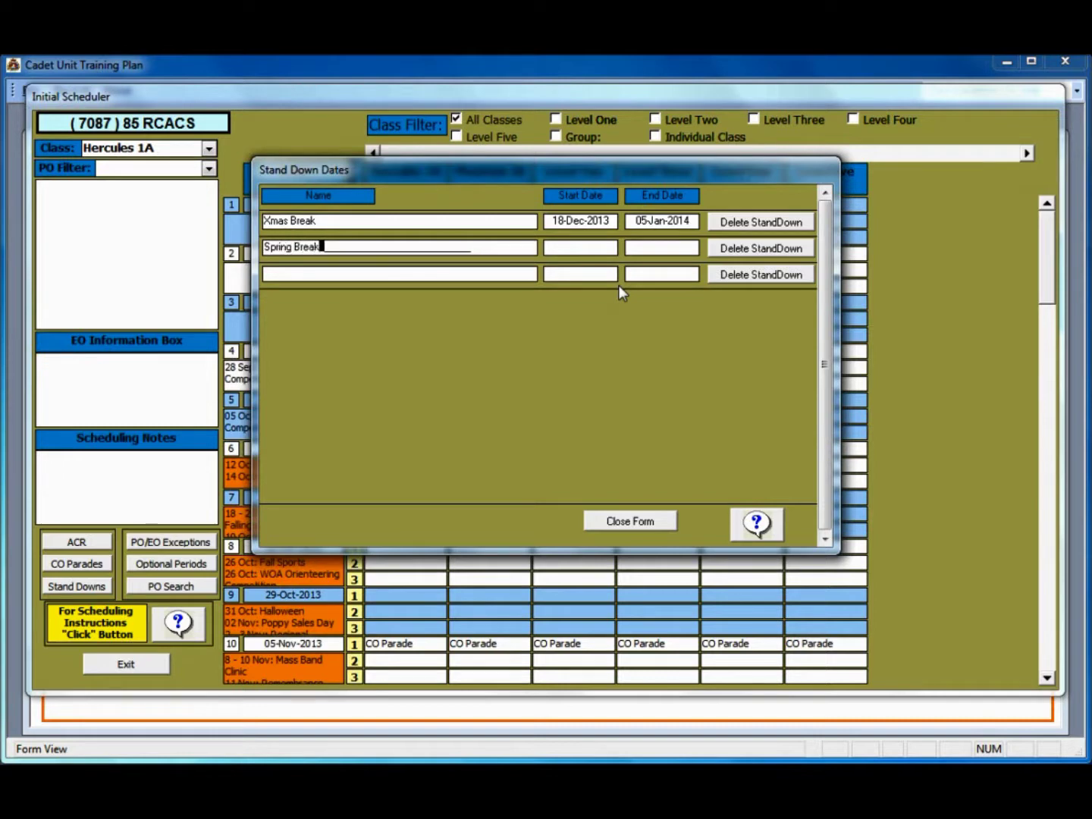
{"action": "left_click", "coordinate": [581, 248]}
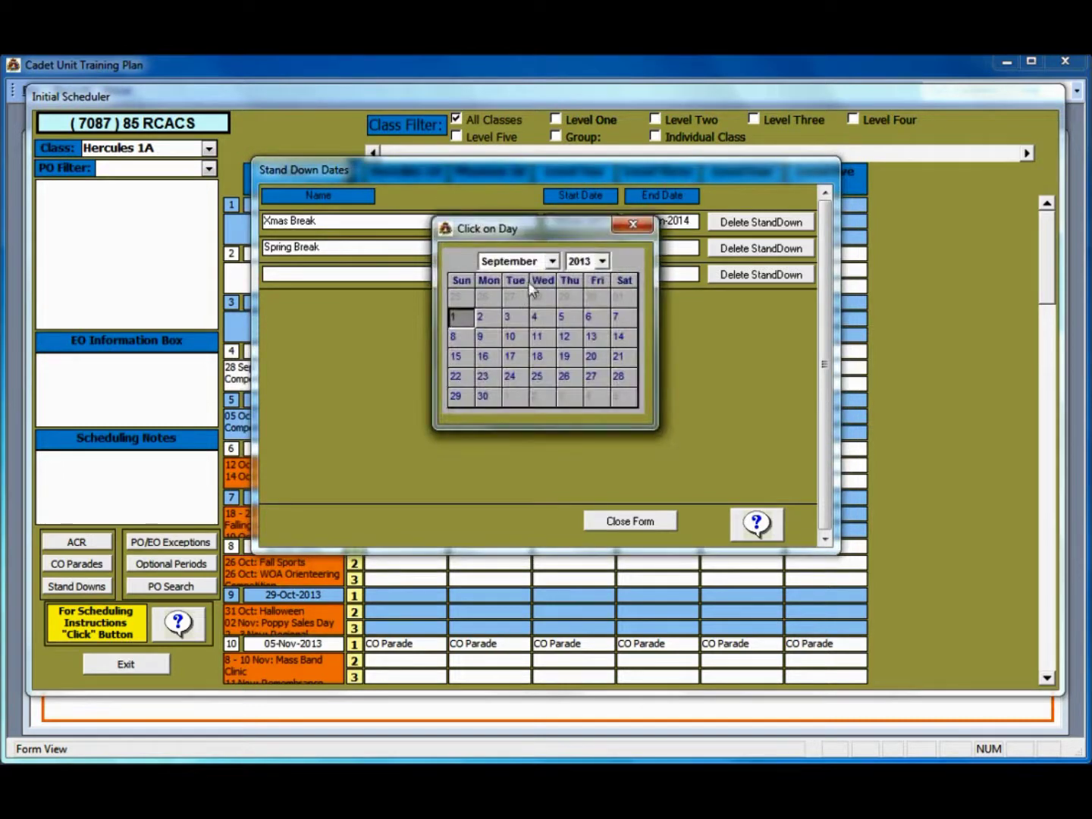
{"action": "left_click", "coordinate": [552, 261]}
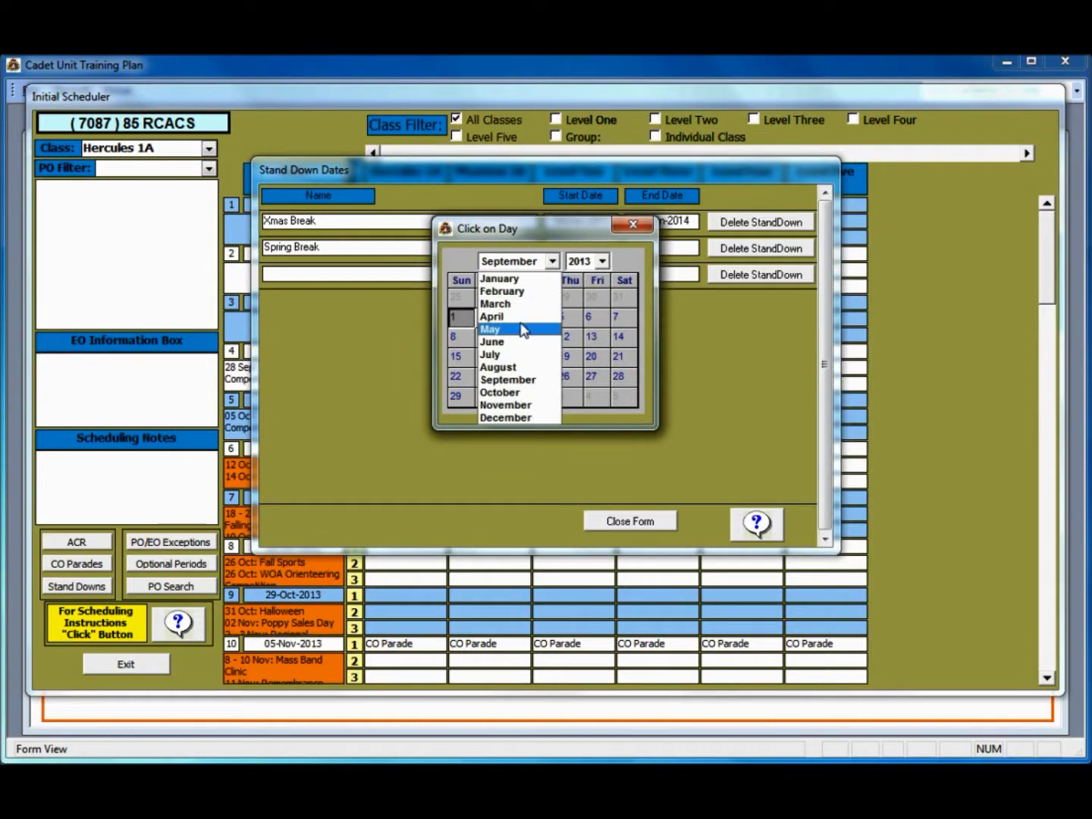
{"action": "left_click", "coordinate": [496, 303]}
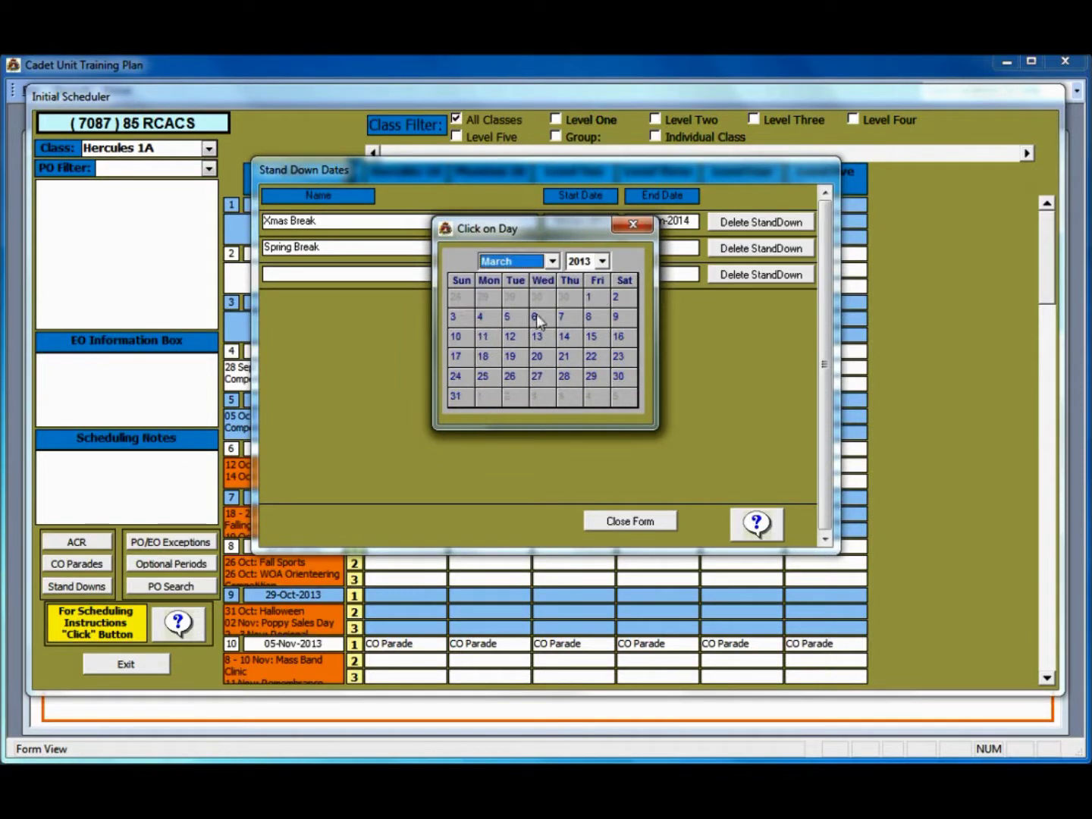
{"action": "left_click", "coordinate": [602, 260]}
{"action": "left_click", "coordinate": [588, 292]}
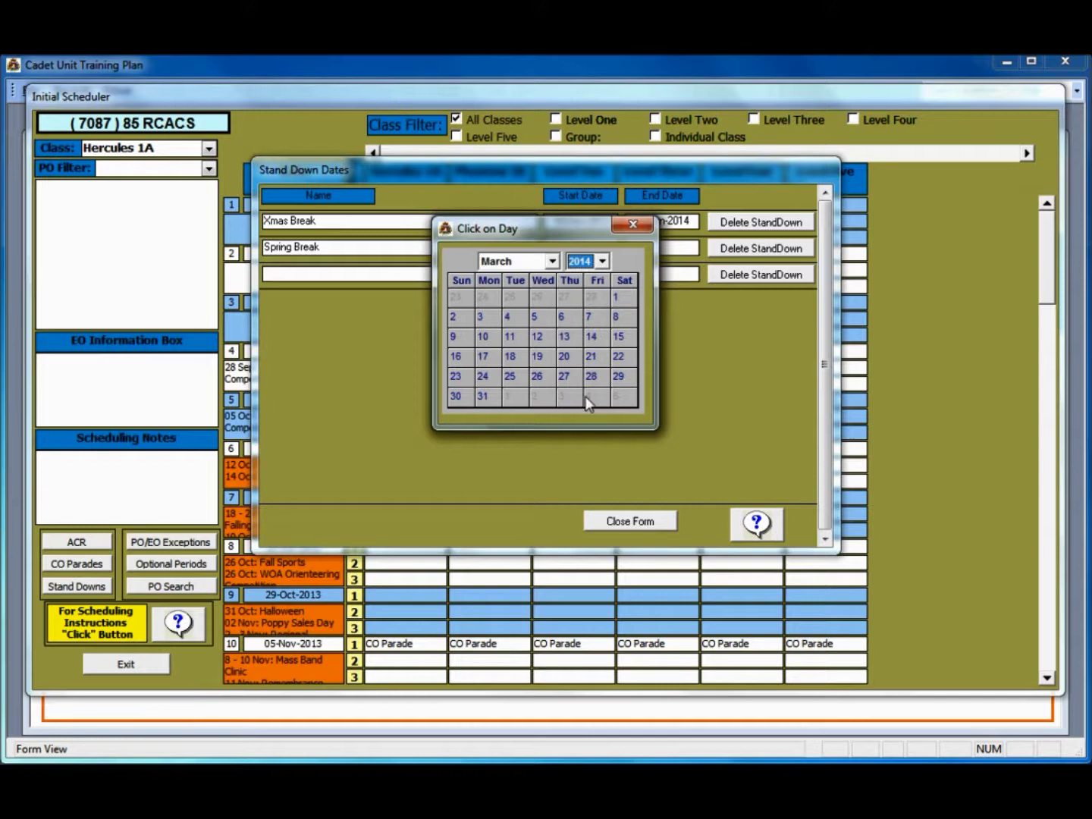
{"action": "left_click", "coordinate": [617, 356]}
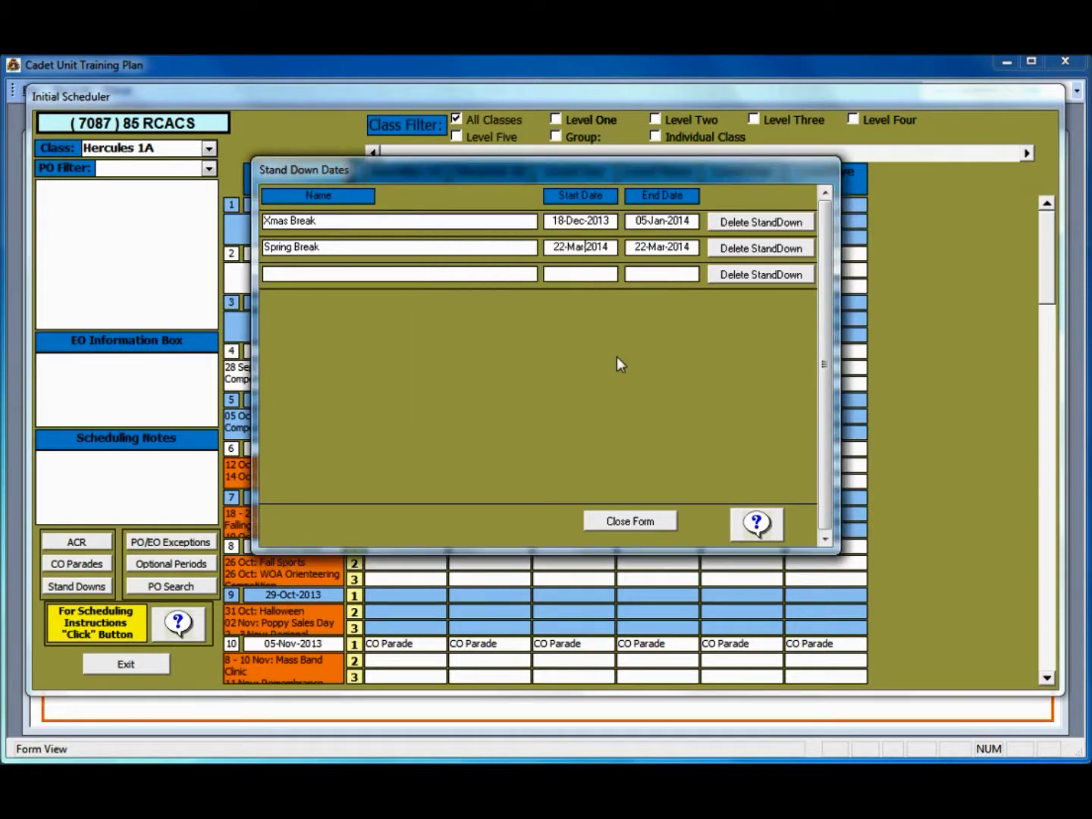
Set the Spring Break end date to 30-Mar-2014 and close the stand down form.
{"action": "left_click", "coordinate": [682, 249]}
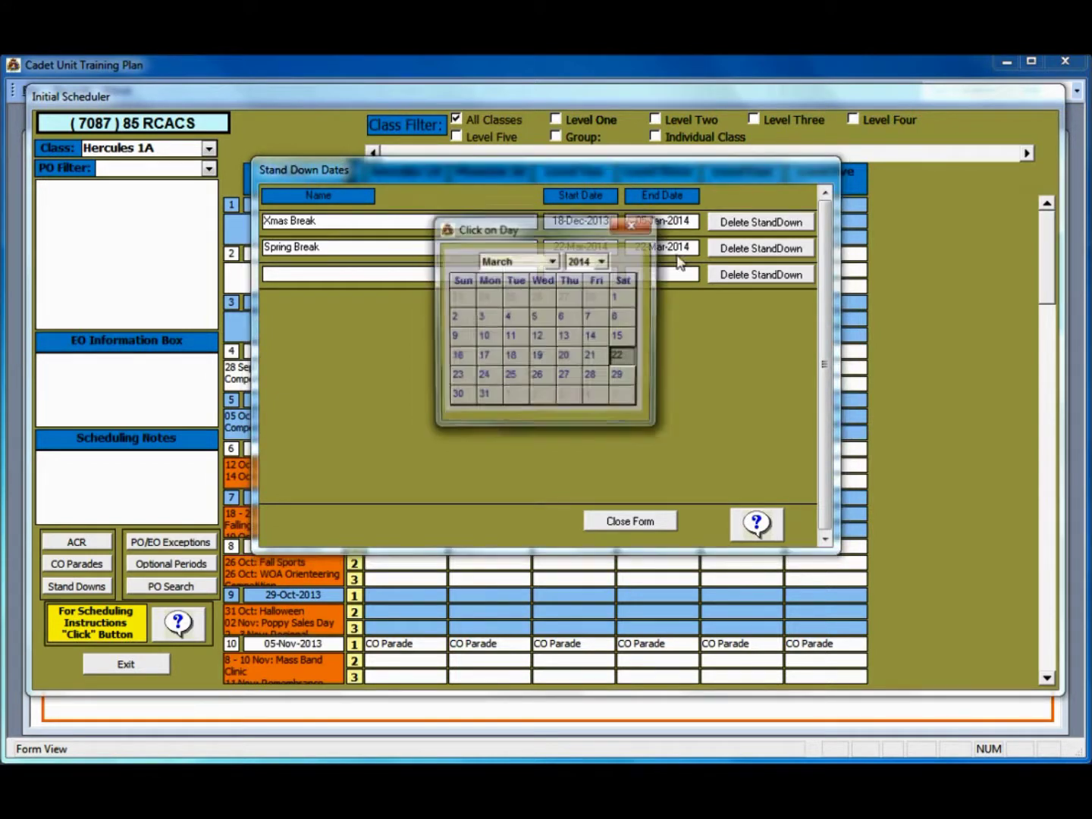
{"action": "left_click", "coordinate": [552, 261]}
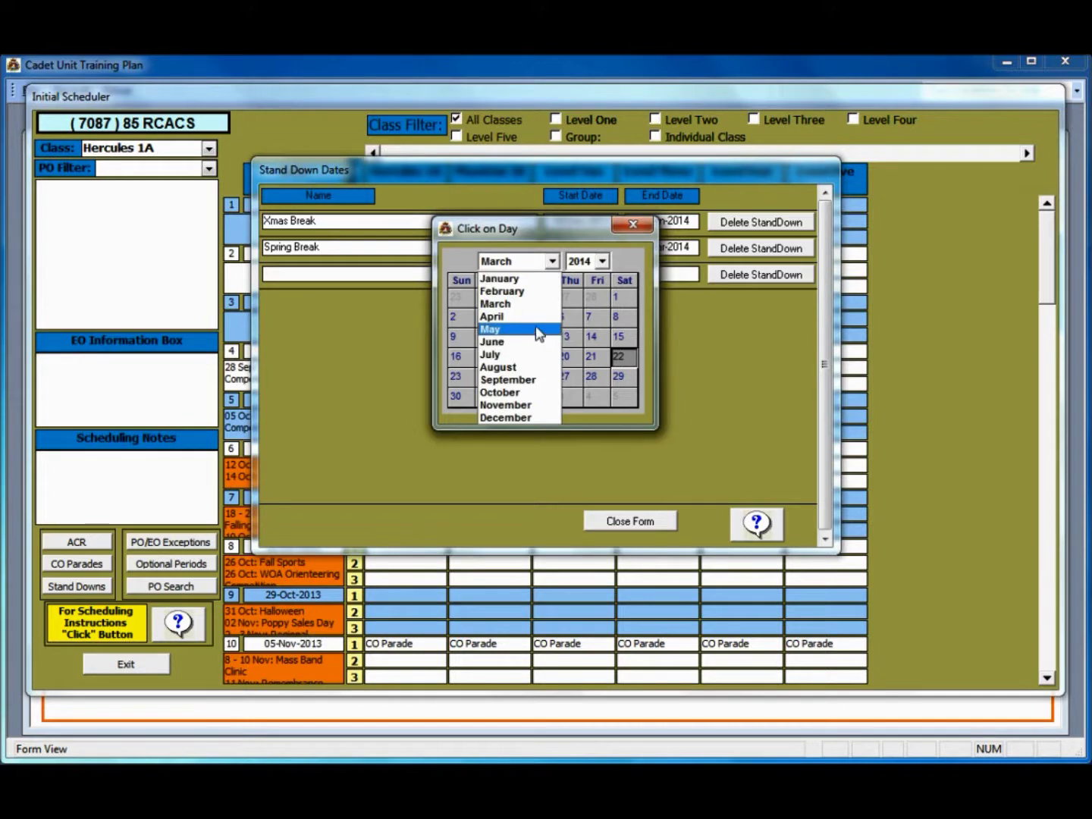
{"action": "left_click", "coordinate": [541, 303]}
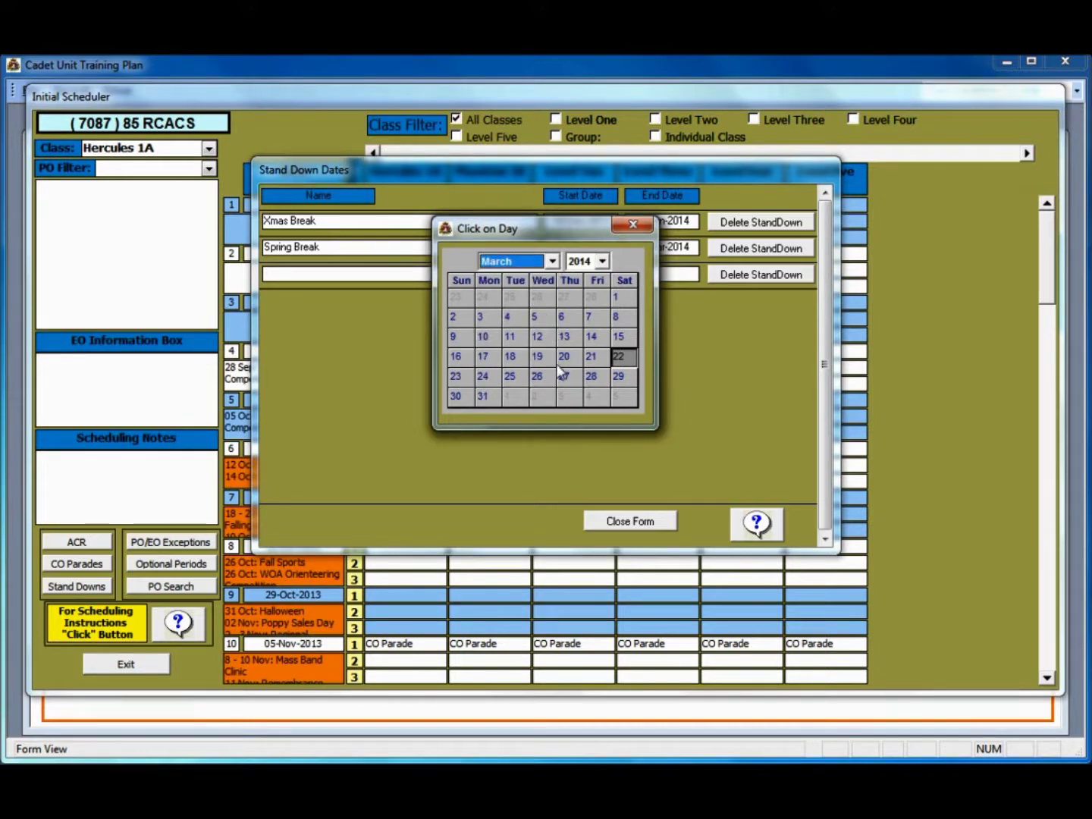
{"action": "left_click", "coordinate": [456, 396]}
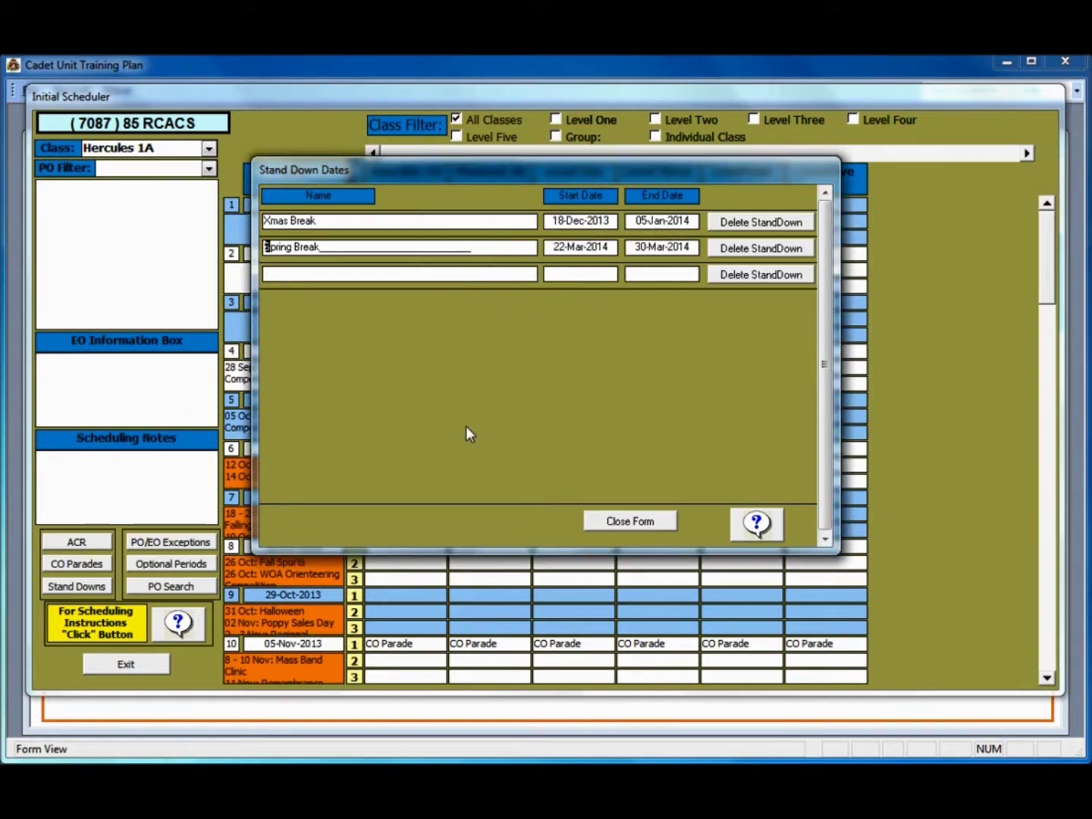
{"action": "left_click", "coordinate": [647, 524]}
{"action": "left_click", "coordinate": [647, 523]}
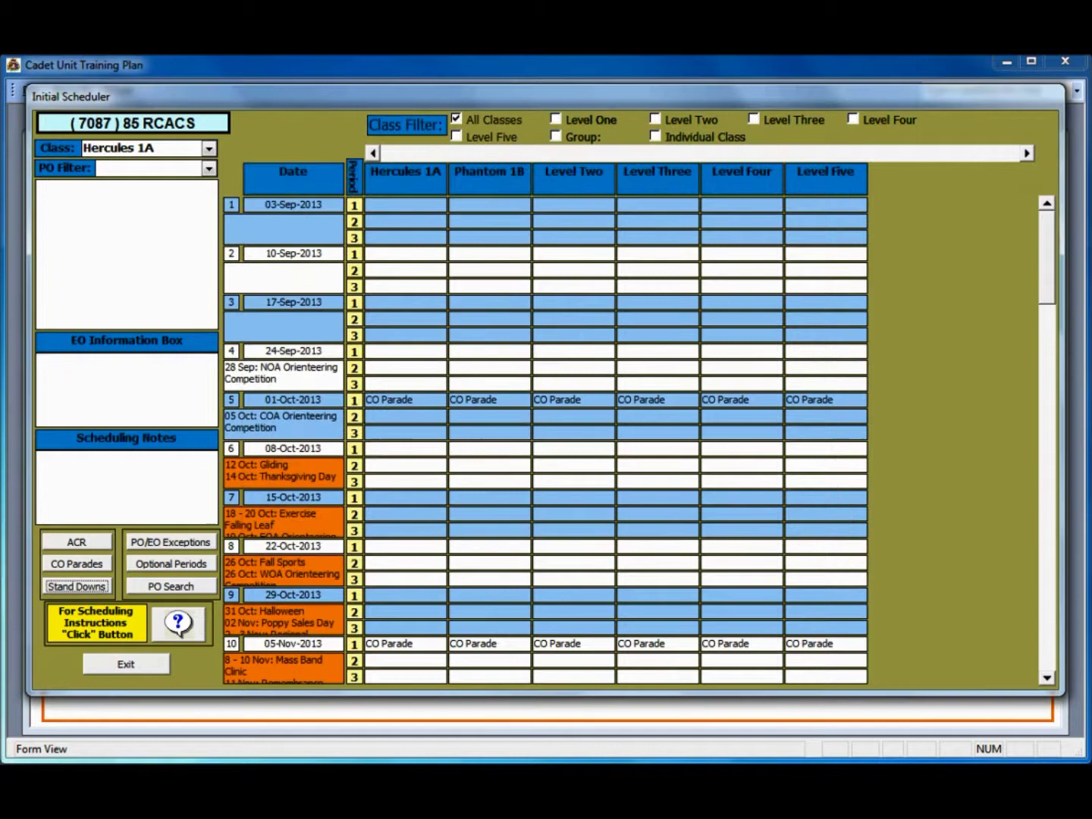
Start scheduling an activity named Recruit Night for the 03-Sep-2013 session.
{"action": "left_click", "coordinate": [1047, 657]}
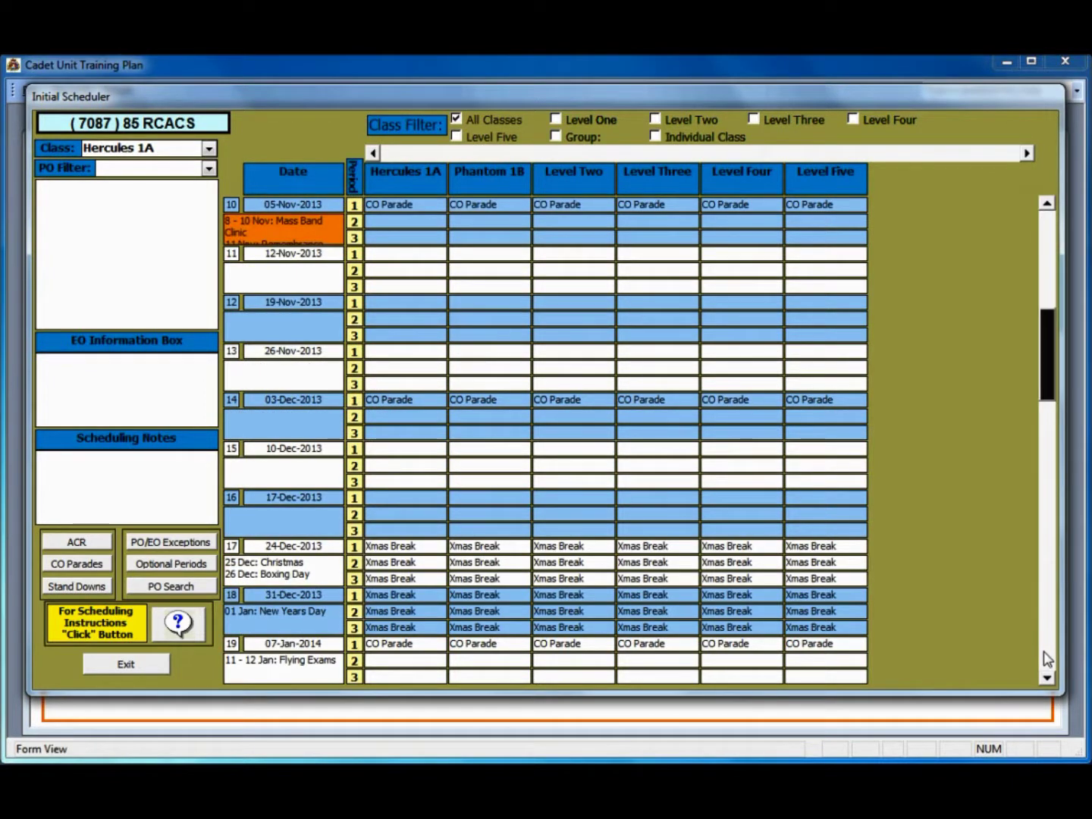
{"action": "left_click", "coordinate": [1047, 657]}
{"action": "left_click", "coordinate": [1048, 656]}
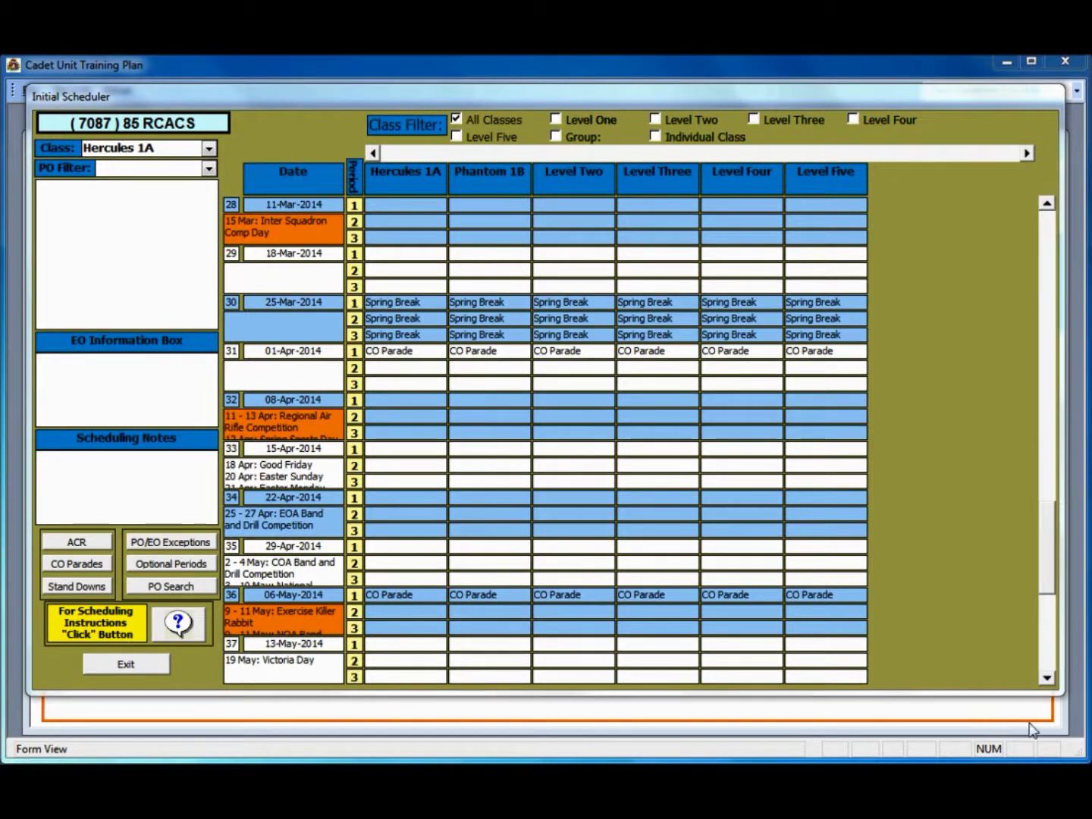
{"action": "left_click_drag", "start_coordinate": [1050, 545], "coordinate": [1056, 250]}
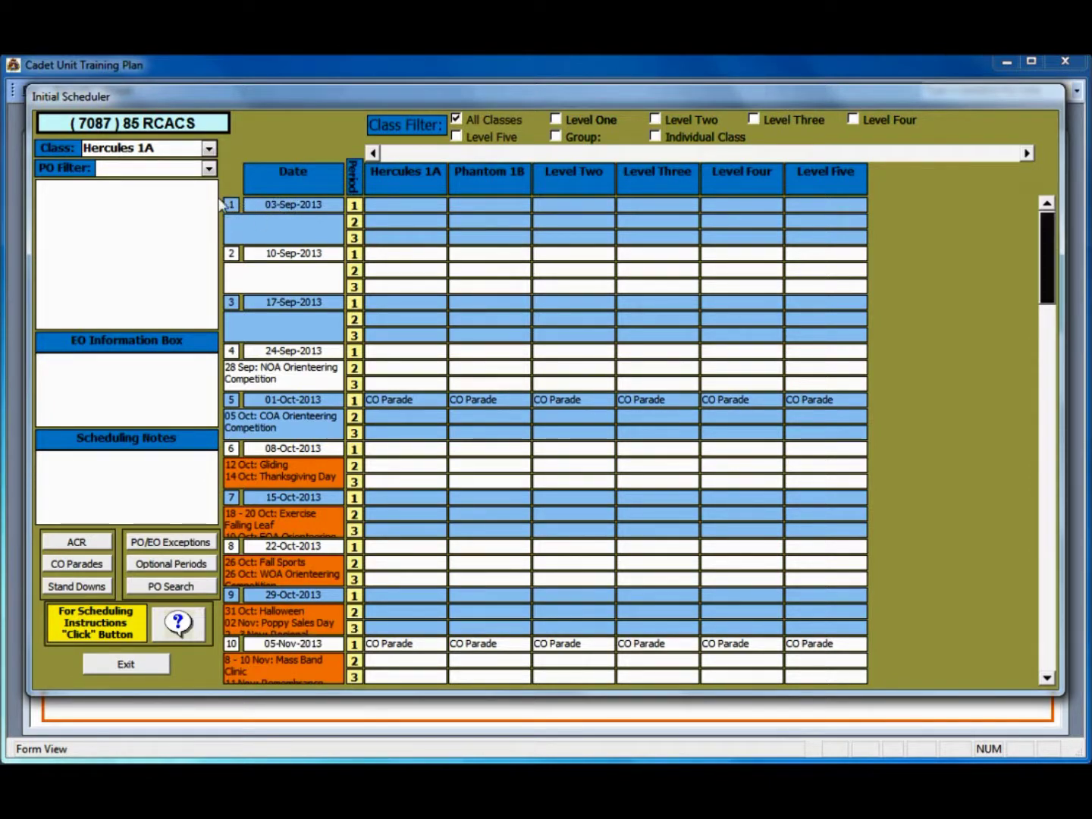
{"action": "left_click", "coordinate": [298, 208]}
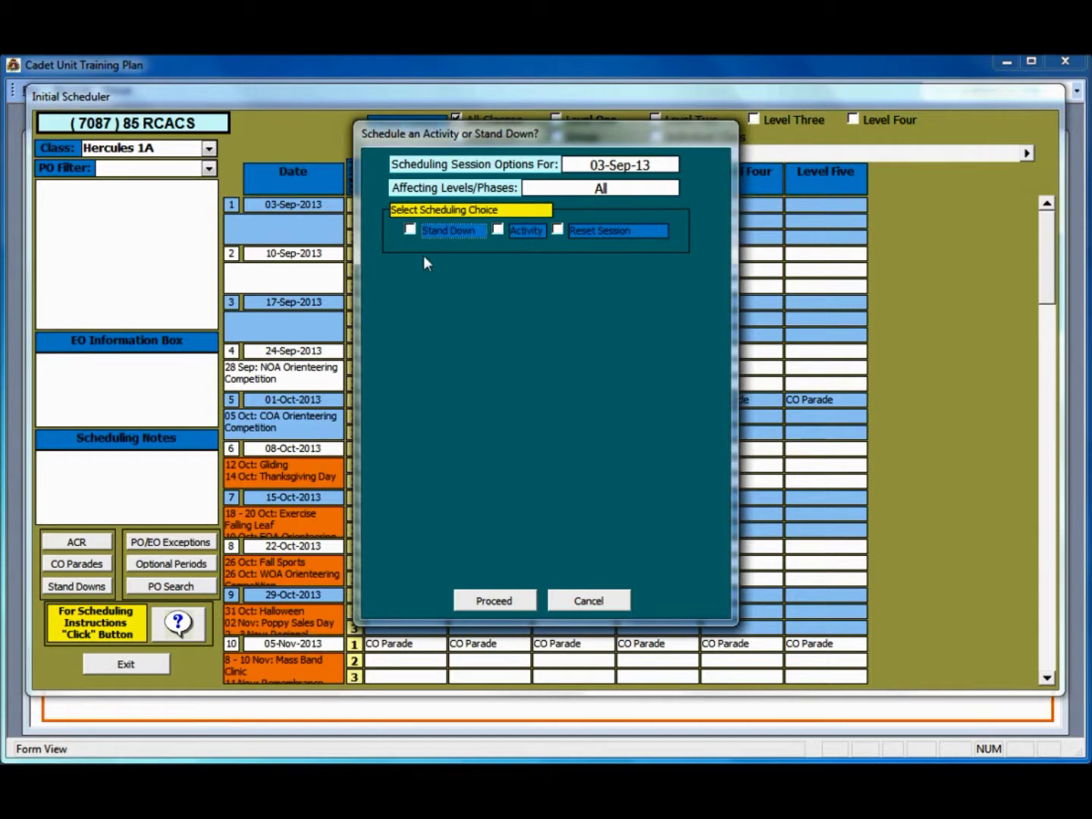
{"action": "left_click", "coordinate": [497, 229]}
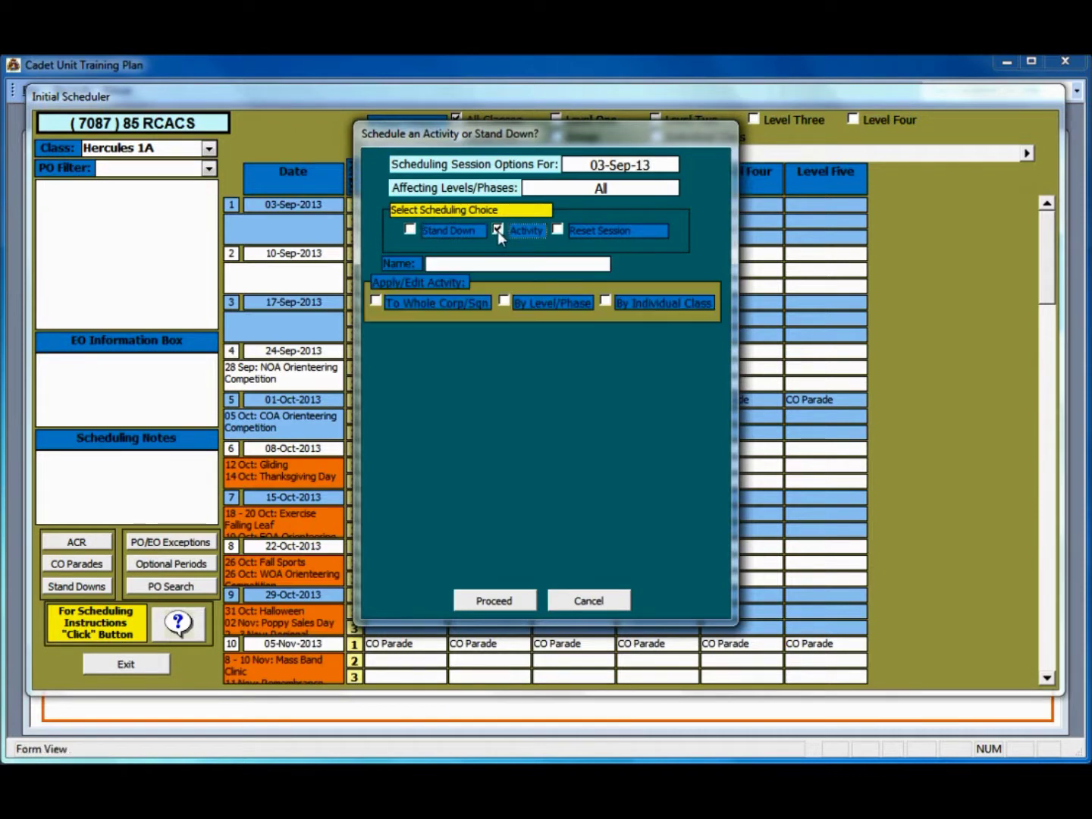
{"action": "left_click", "coordinate": [434, 264]}
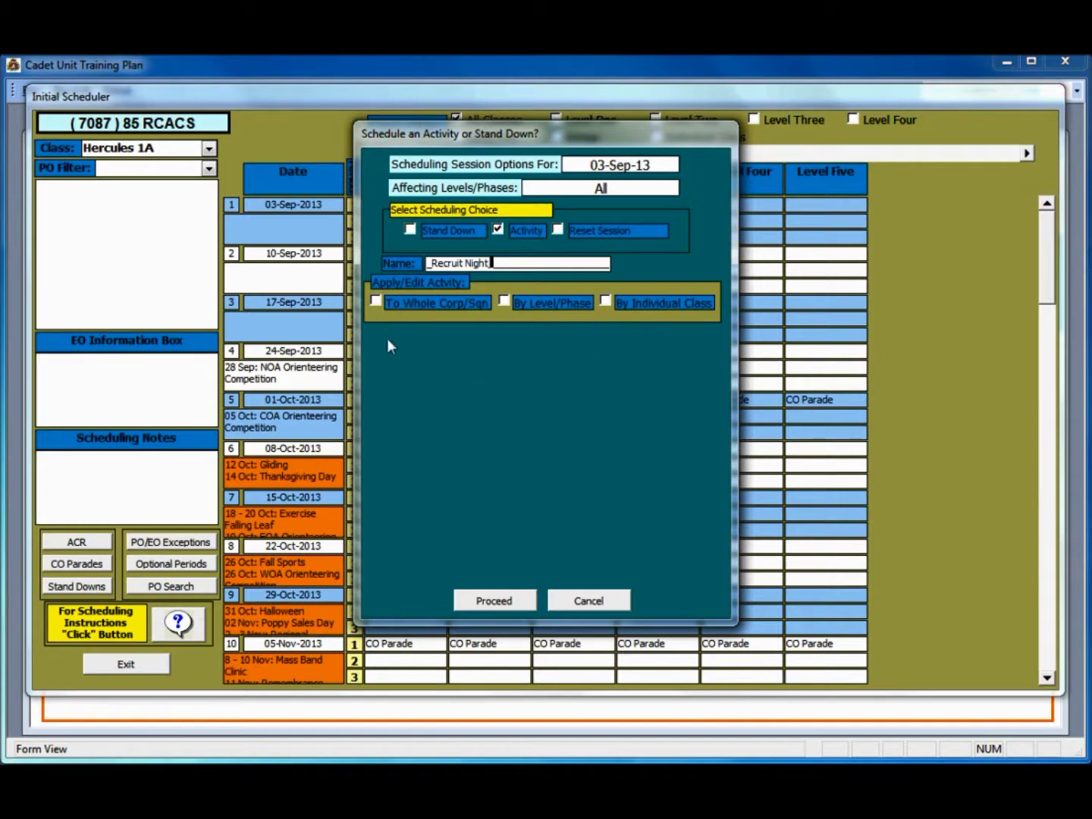
Apply the Recruit Night activity to the whole squadron for periods 1, 2 and 3 of the session.
{"action": "left_click", "coordinate": [376, 300]}
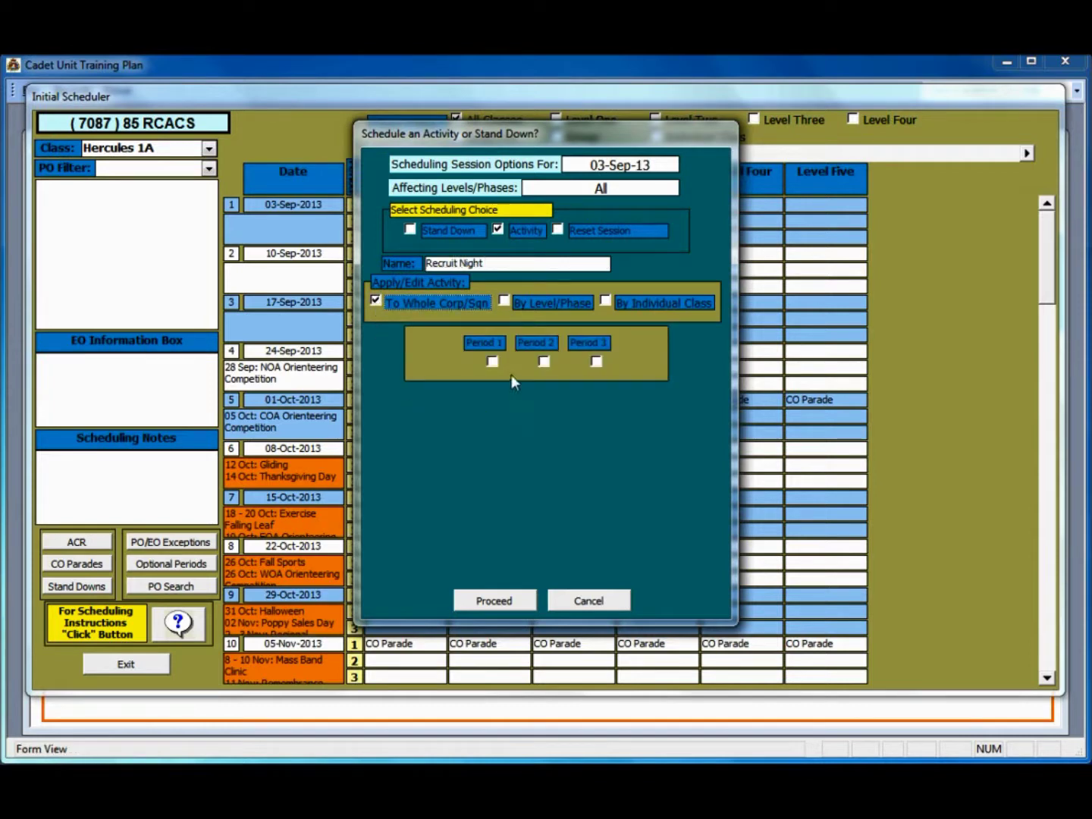
{"action": "left_click", "coordinate": [492, 361]}
{"action": "left_click", "coordinate": [544, 359]}
{"action": "left_click", "coordinate": [596, 361]}
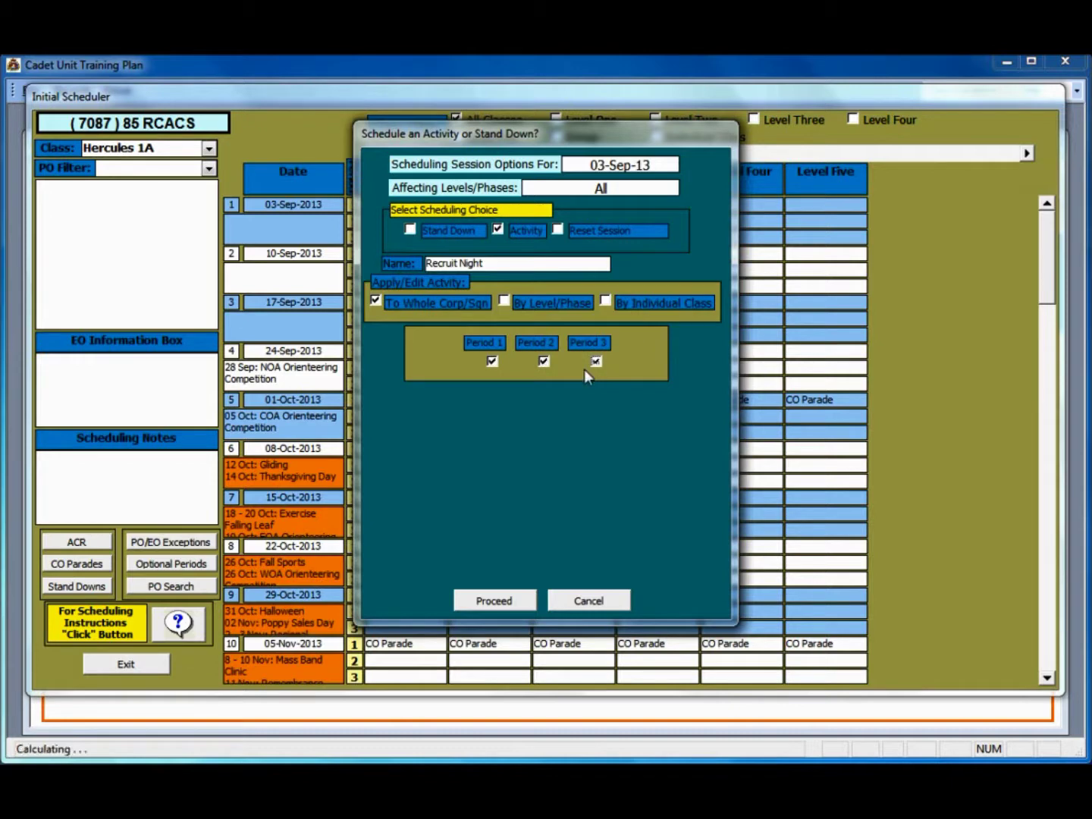
{"action": "left_click", "coordinate": [496, 601]}
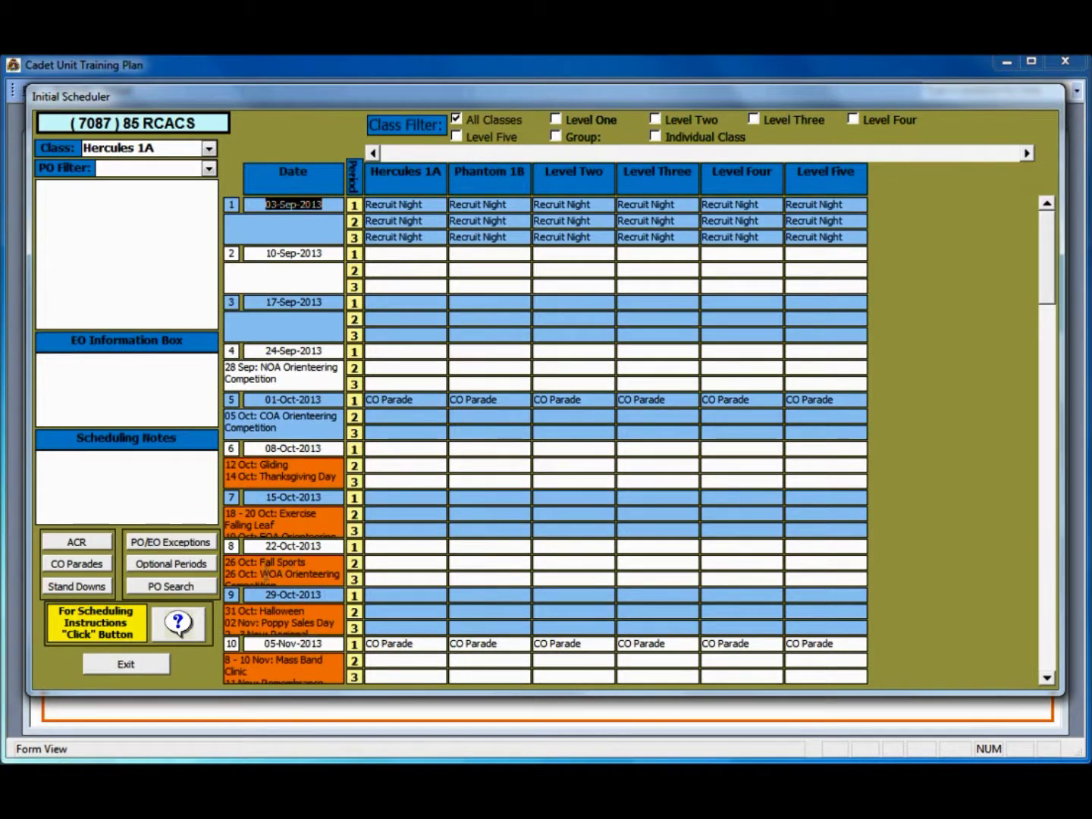
Schedule a Spooky Dance activity for the whole squadron in all three periods of the 29-Oct-2013 session.
{"action": "left_click", "coordinate": [285, 595]}
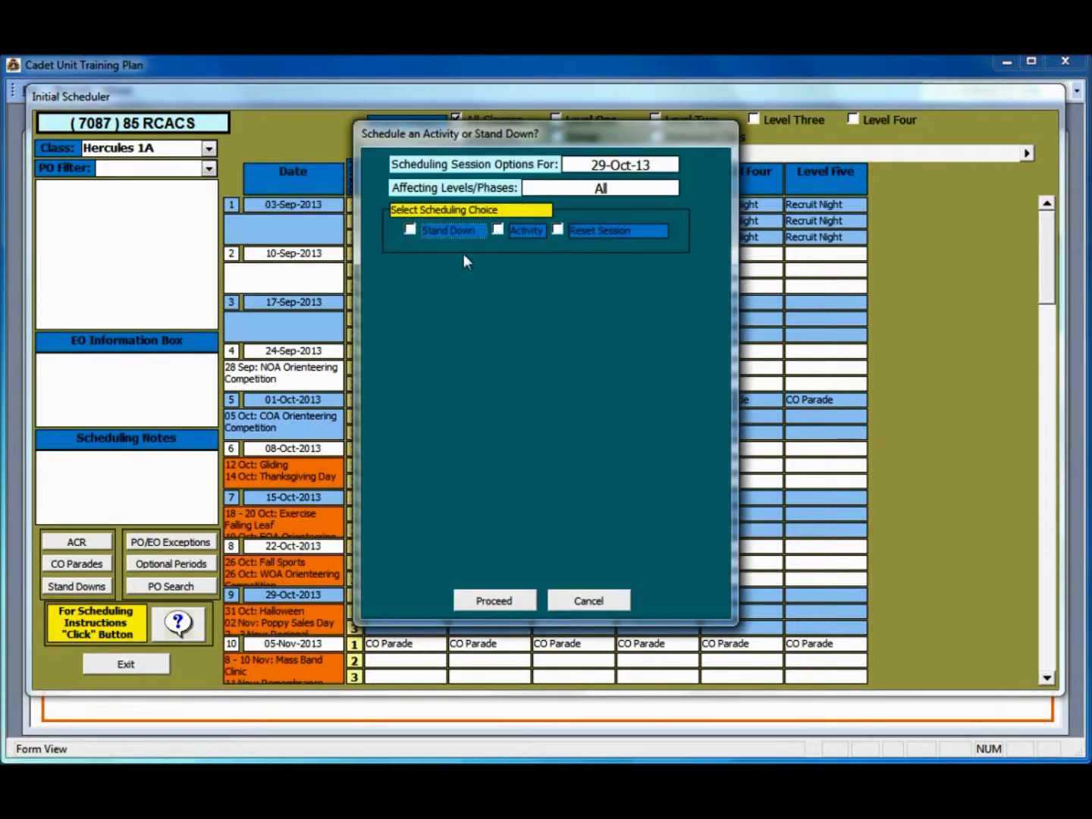
{"action": "left_click", "coordinate": [499, 229]}
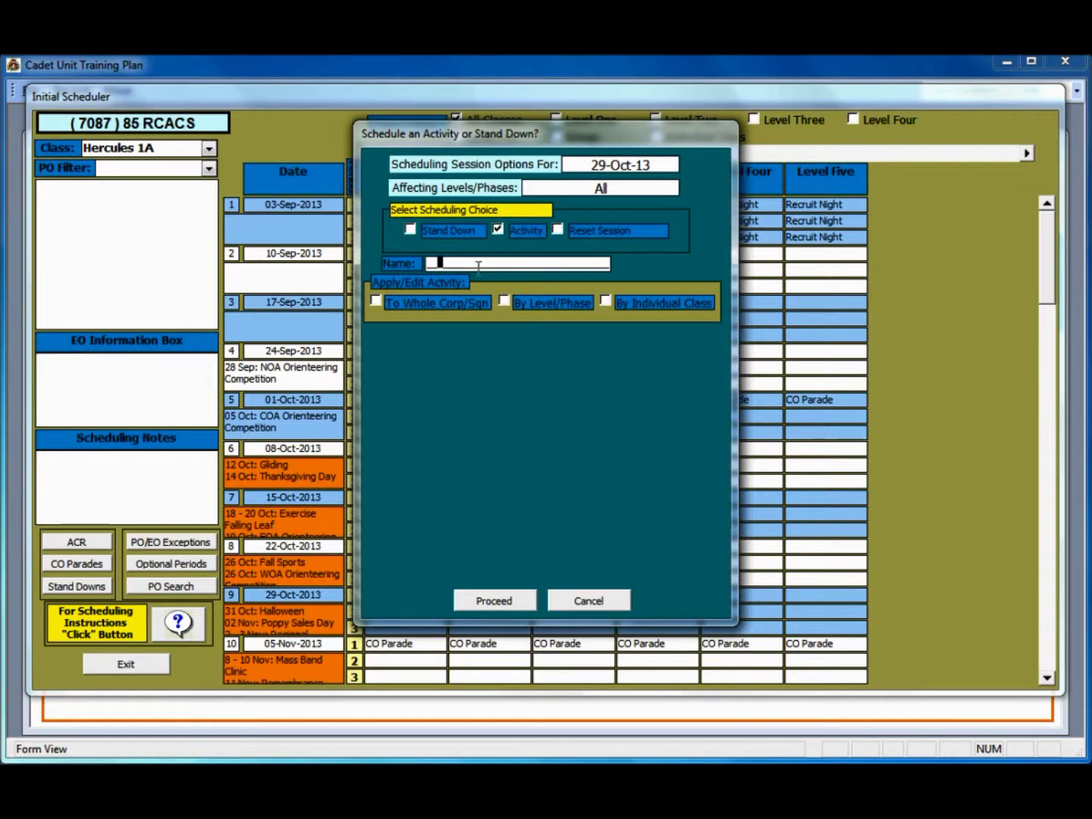
{"action": "type", "text": "Spooky Dance"}
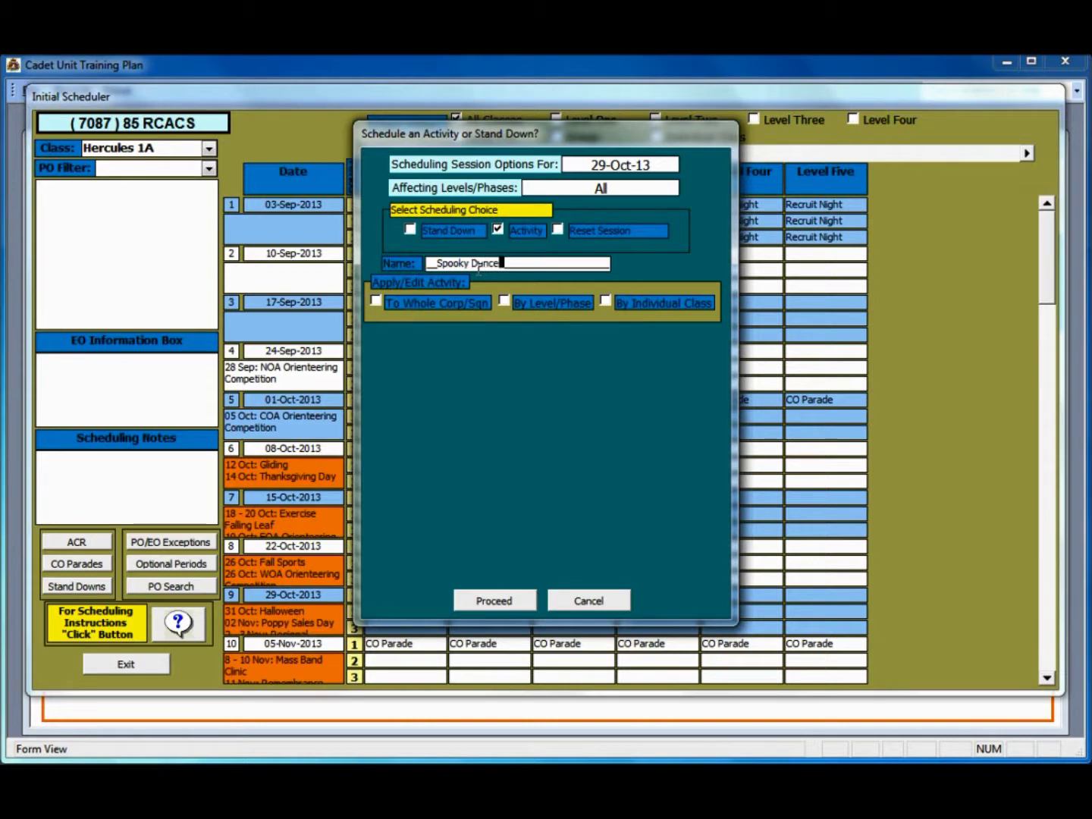
{"action": "left_click", "coordinate": [374, 301]}
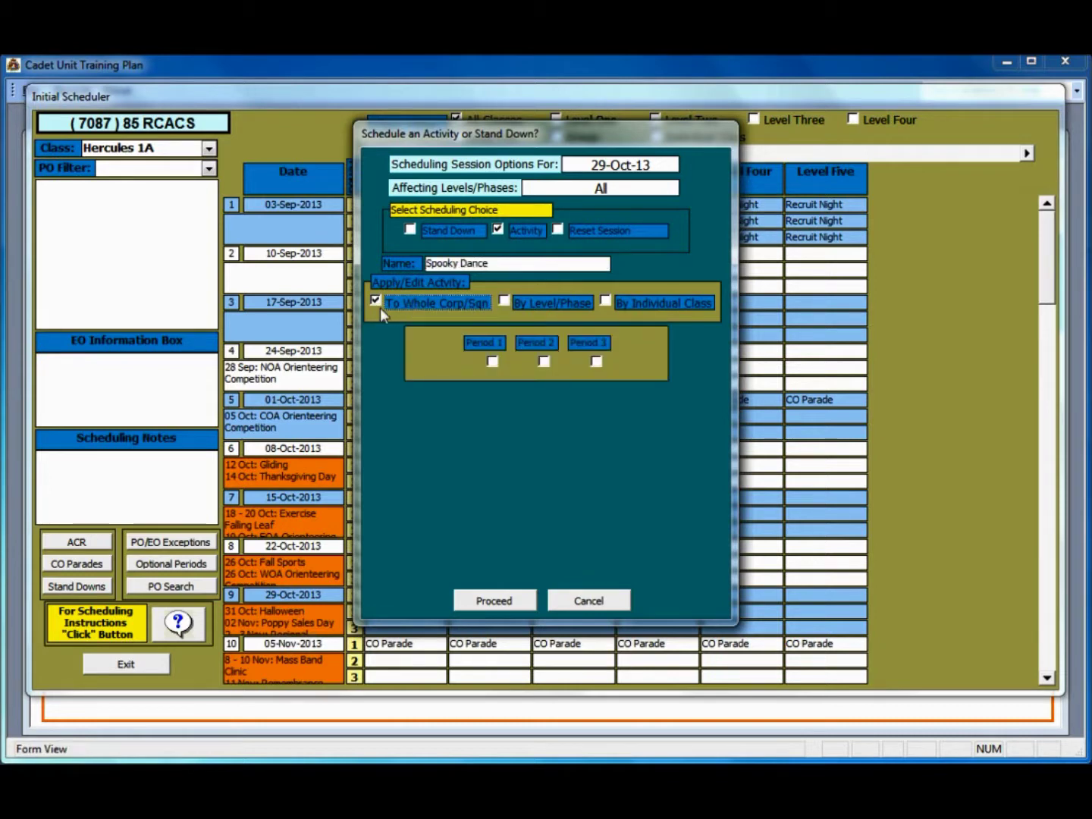
{"action": "left_click", "coordinate": [493, 361]}
{"action": "left_click", "coordinate": [543, 361]}
{"action": "left_click", "coordinate": [598, 364]}
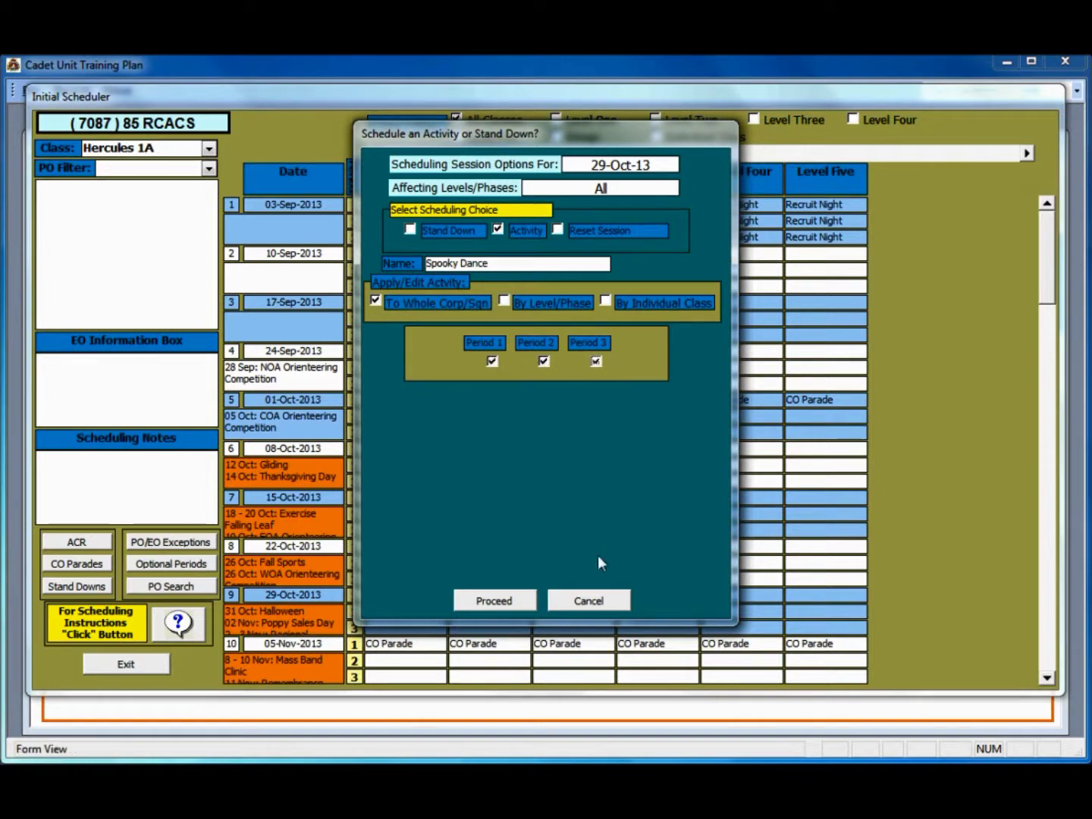
{"action": "left_click", "coordinate": [499, 602]}
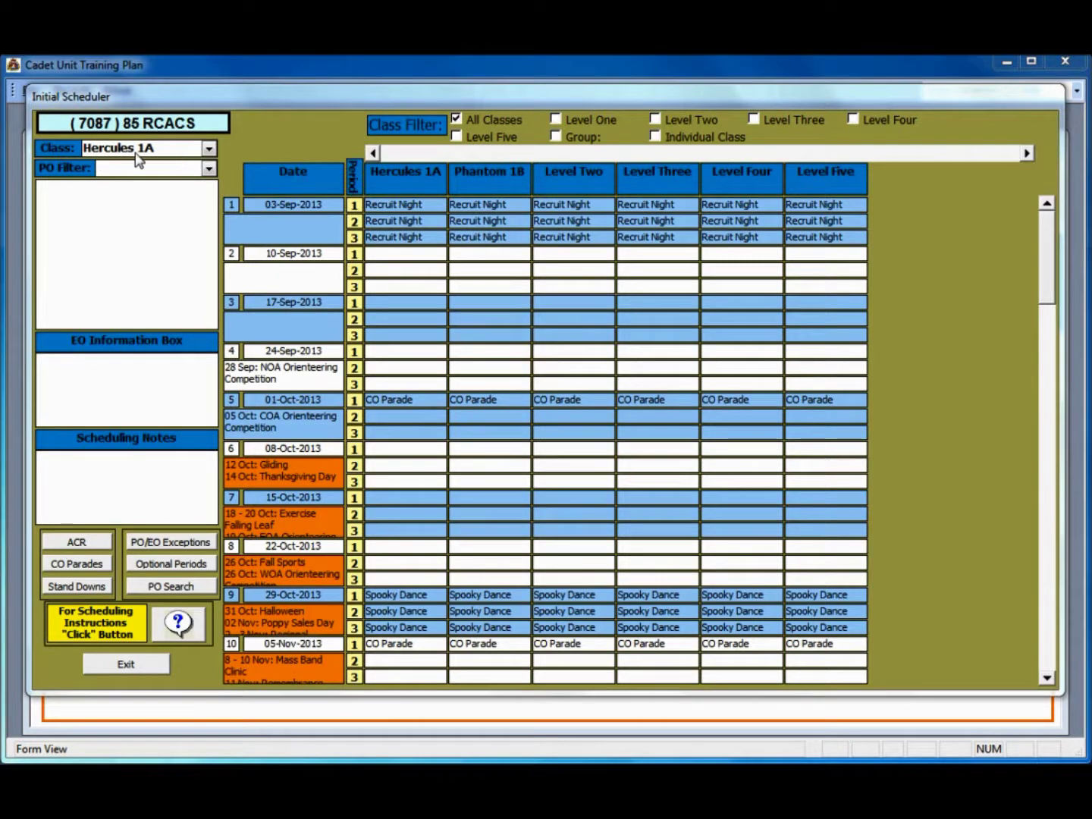
Select the Hercules 1A class, filter its lessons to the PSRY performance objective and dismiss the scheduling notice.
{"action": "left_click", "coordinate": [209, 150]}
{"action": "left_click", "coordinate": [170, 167]}
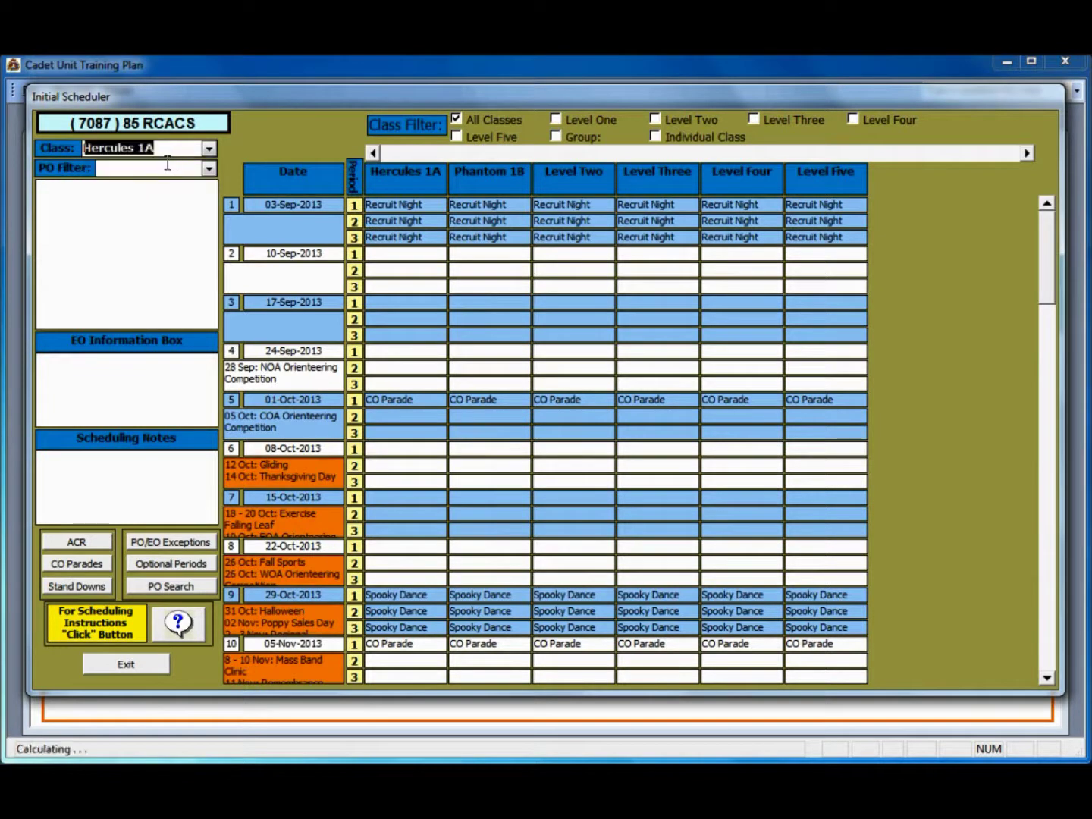
{"action": "left_click", "coordinate": [209, 169]}
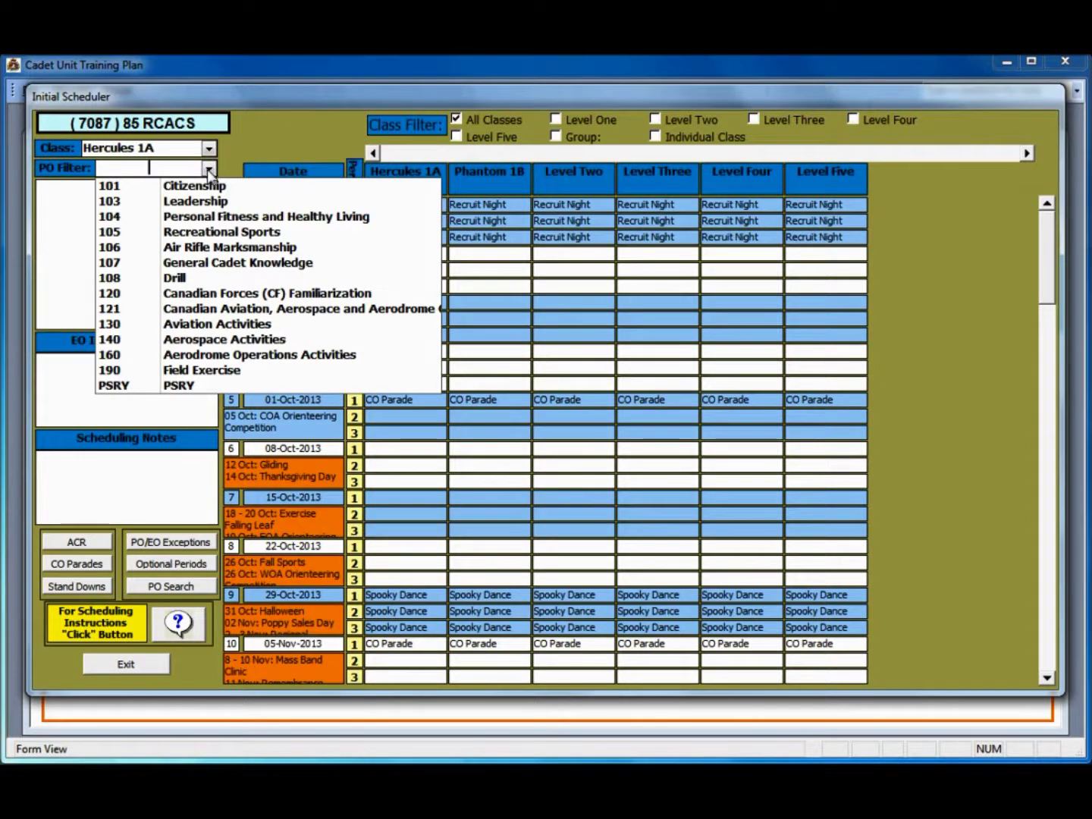
{"action": "left_click", "coordinate": [215, 388]}
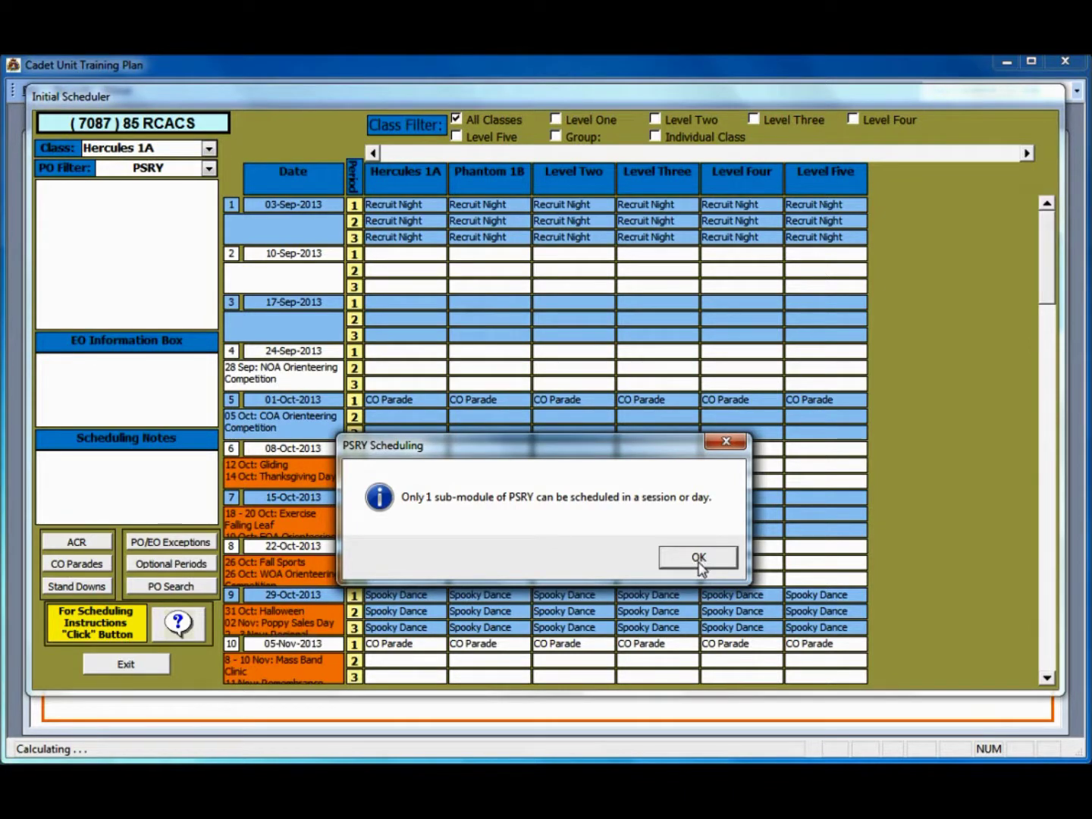
{"action": "left_click", "coordinate": [698, 559]}
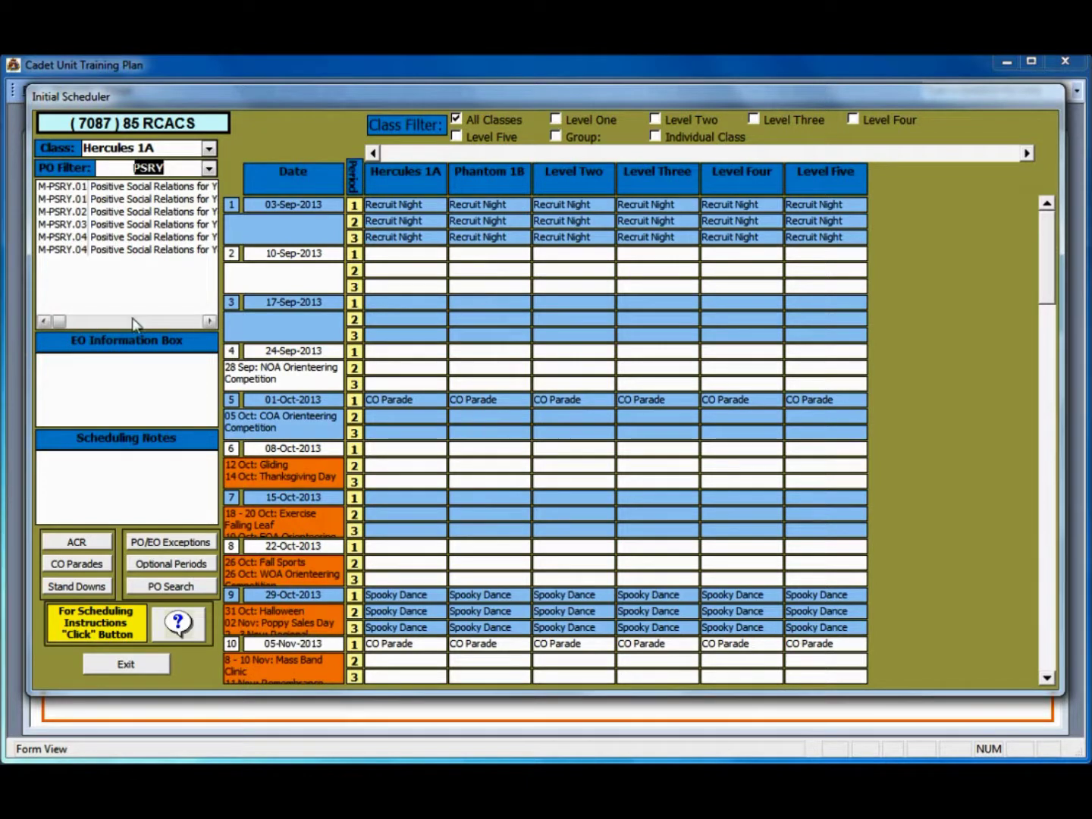
Schedule M-PSRY.01a in period 2 and M-PSRY.01b in period 3 of 01-Oct-2013 for Hercules 1A.
{"action": "left_click", "coordinate": [106, 191]}
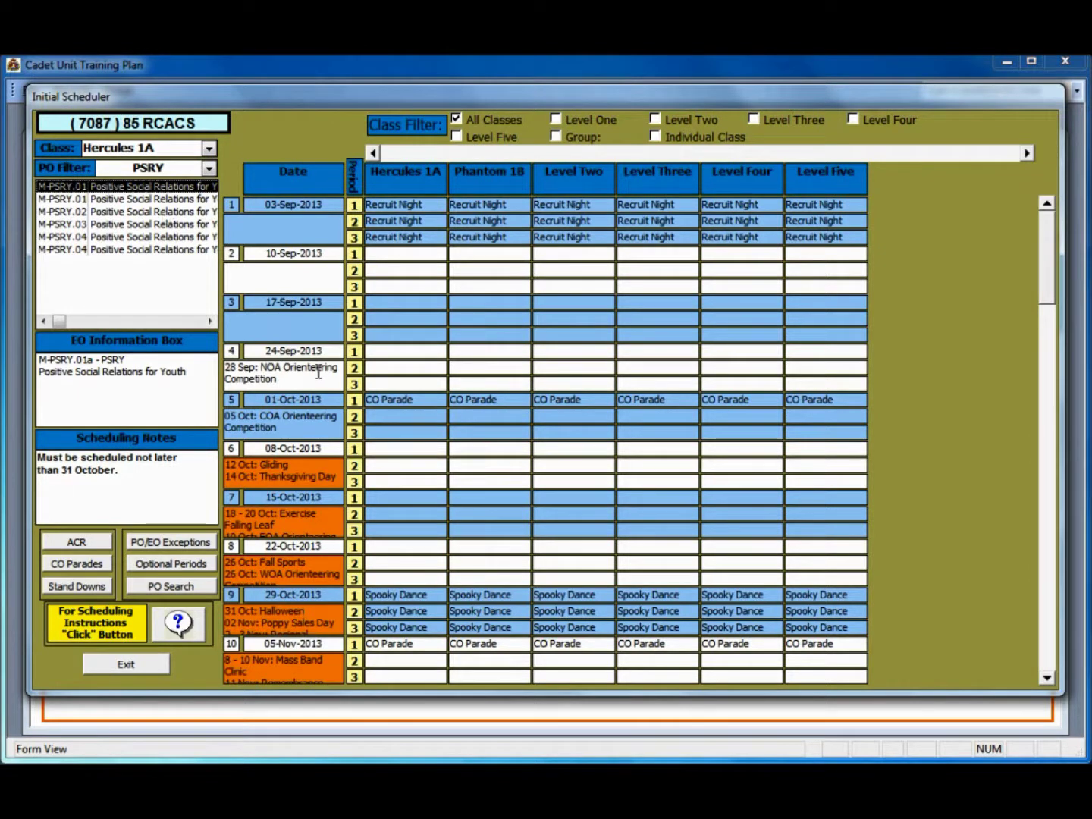
{"action": "left_click", "coordinate": [395, 417]}
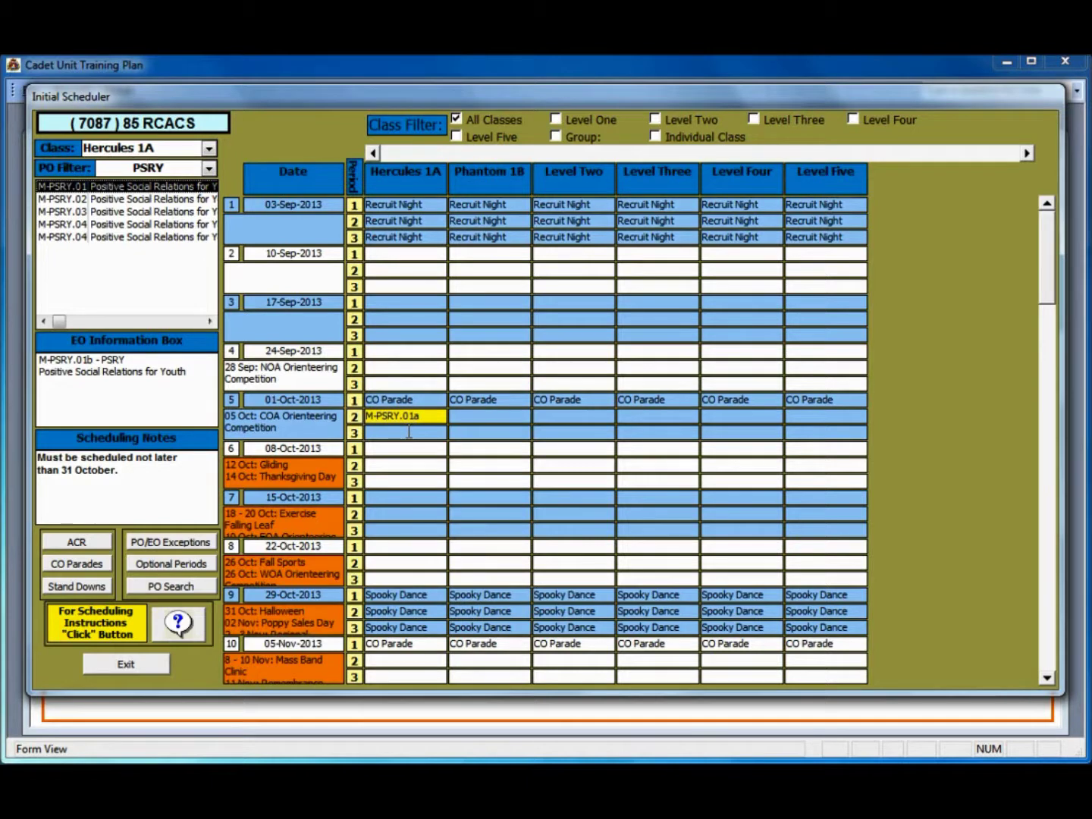
{"action": "left_click", "coordinate": [409, 432]}
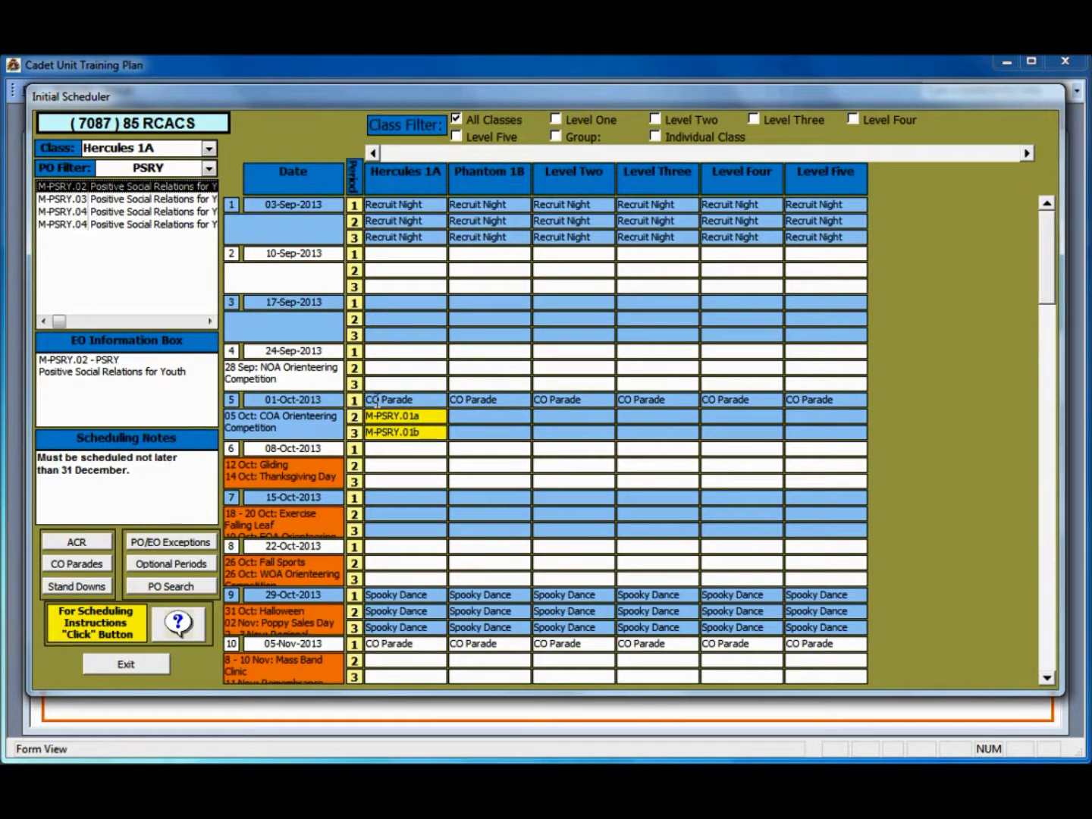
{"action": "left_click", "coordinate": [410, 433]}
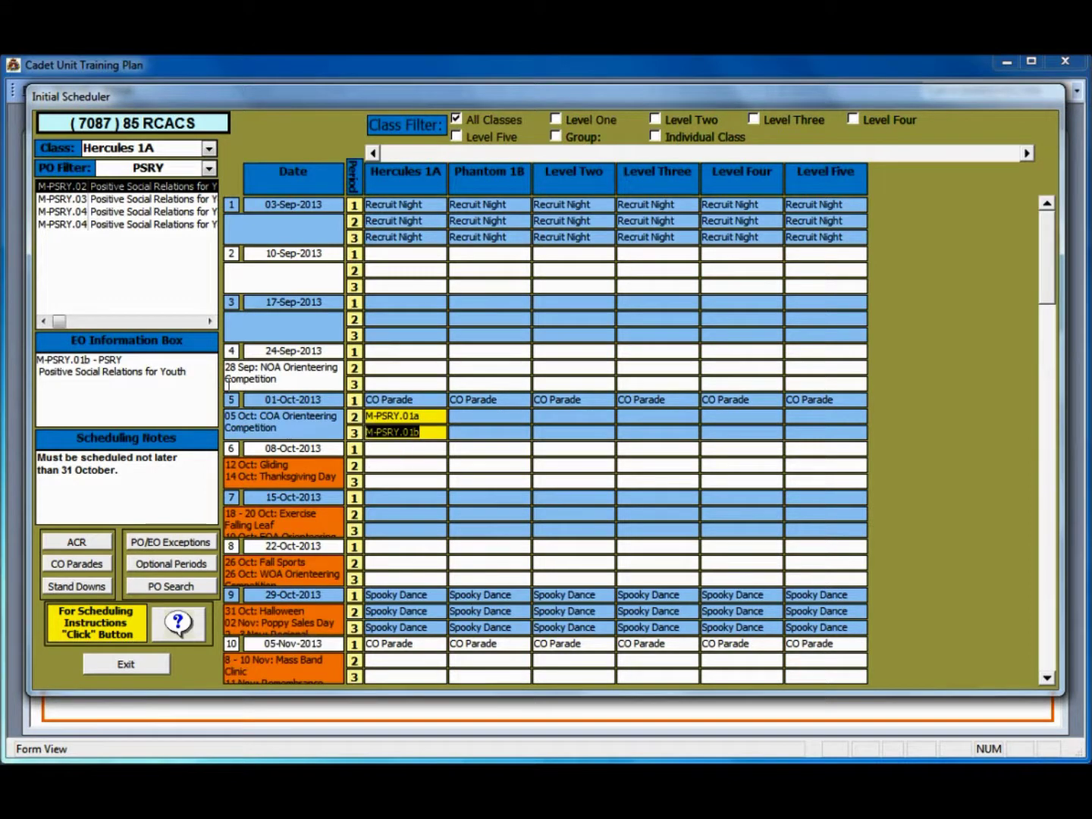
Schedule M-PSRY.03 in period 1 of 22-Oct-2013 and M-PSRY.02 in period 2 of 05-Nov-2013 for Hercules 1A.
{"action": "left_click", "coordinate": [123, 200]}
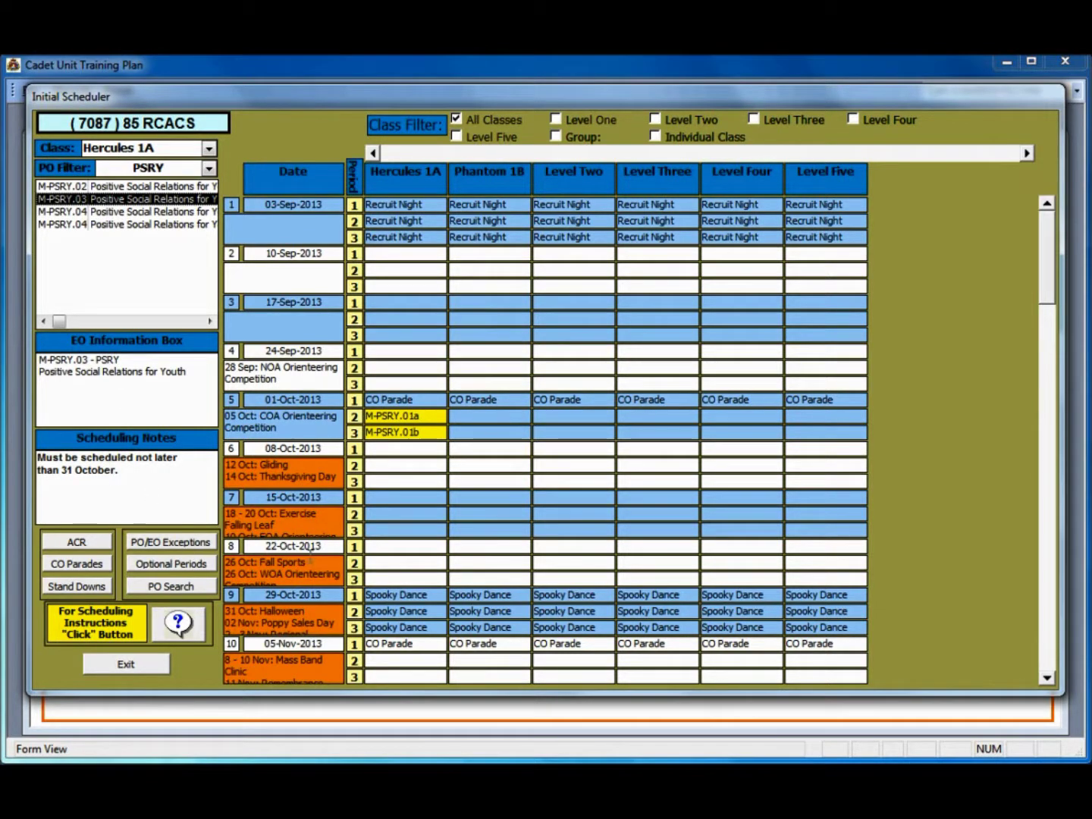
{"action": "left_click", "coordinate": [395, 546]}
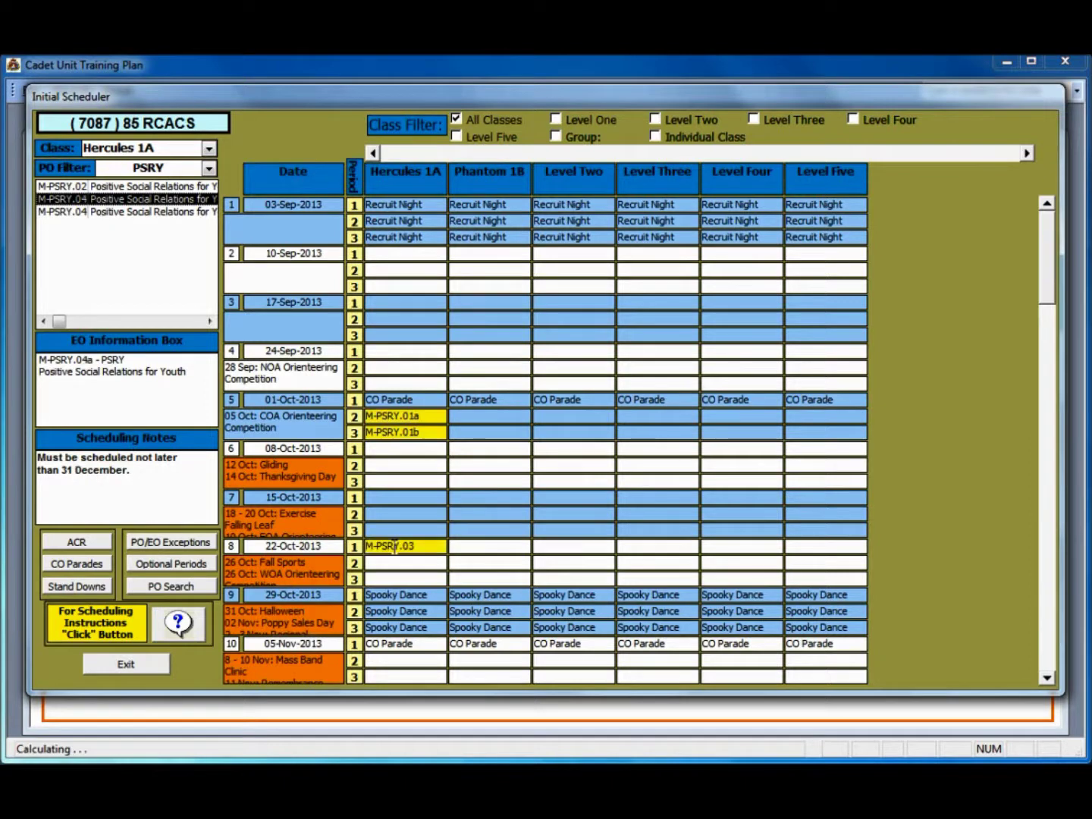
{"action": "left_click", "coordinate": [95, 186]}
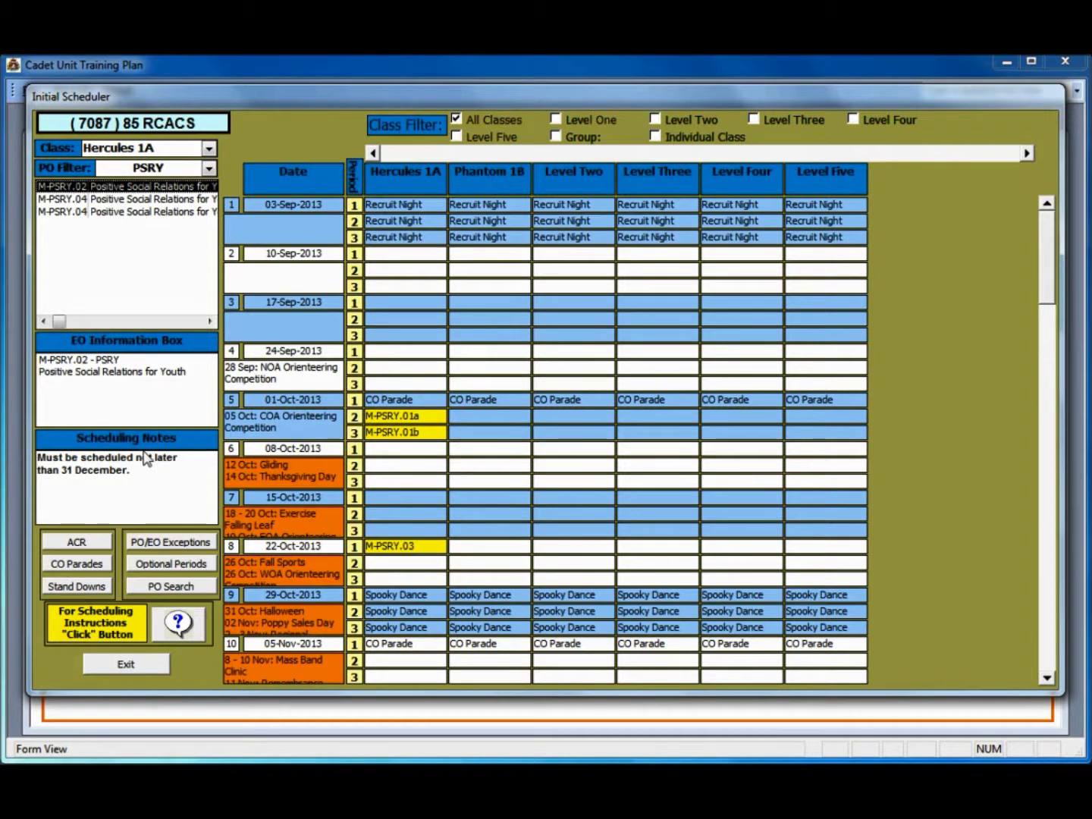
{"action": "left_click", "coordinate": [414, 659]}
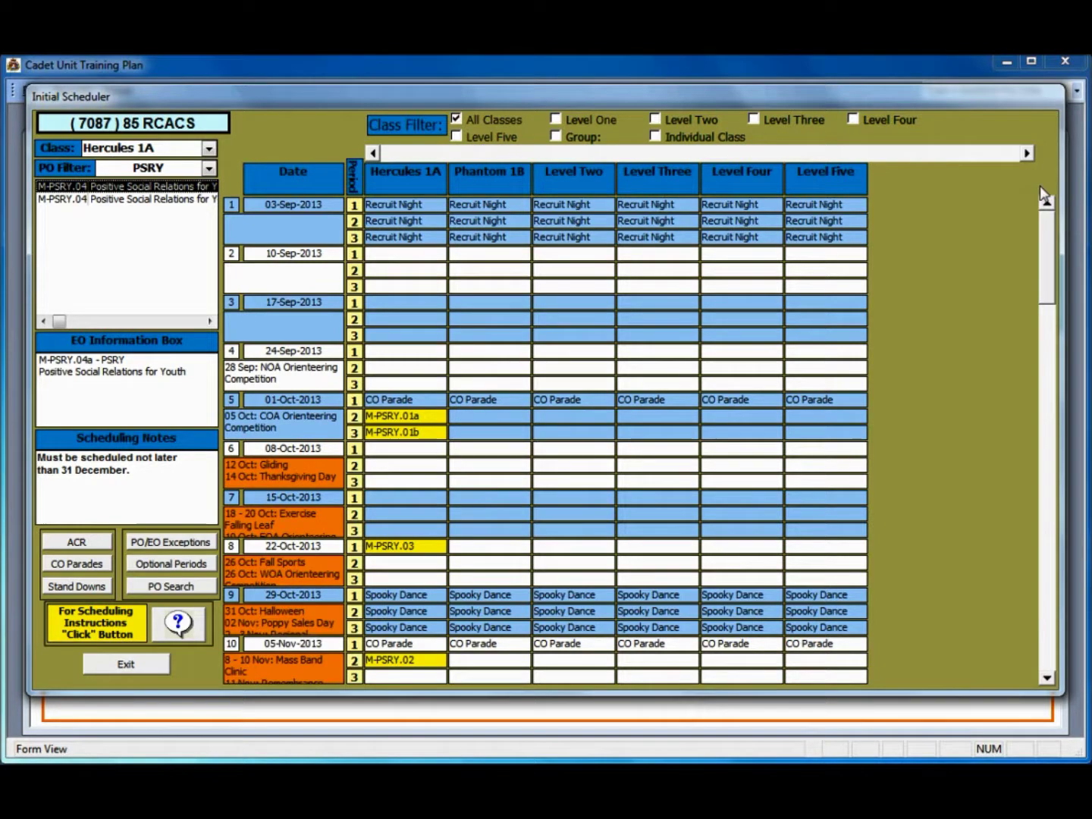
Schedule M-PSRY.04a in period 2 and M-PSRY.04b in period 3 of 03-Dec-2013 for Hercules 1A.
{"action": "left_click", "coordinate": [1048, 679]}
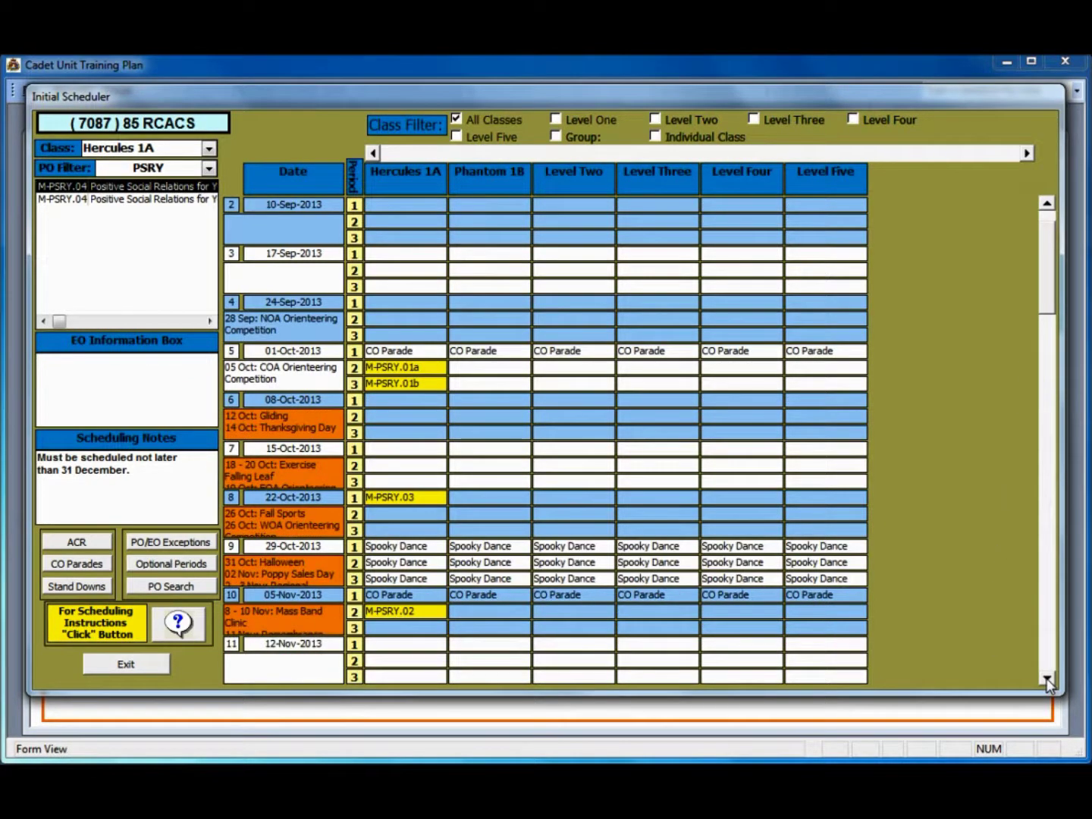
{"action": "left_click", "coordinate": [1048, 679]}
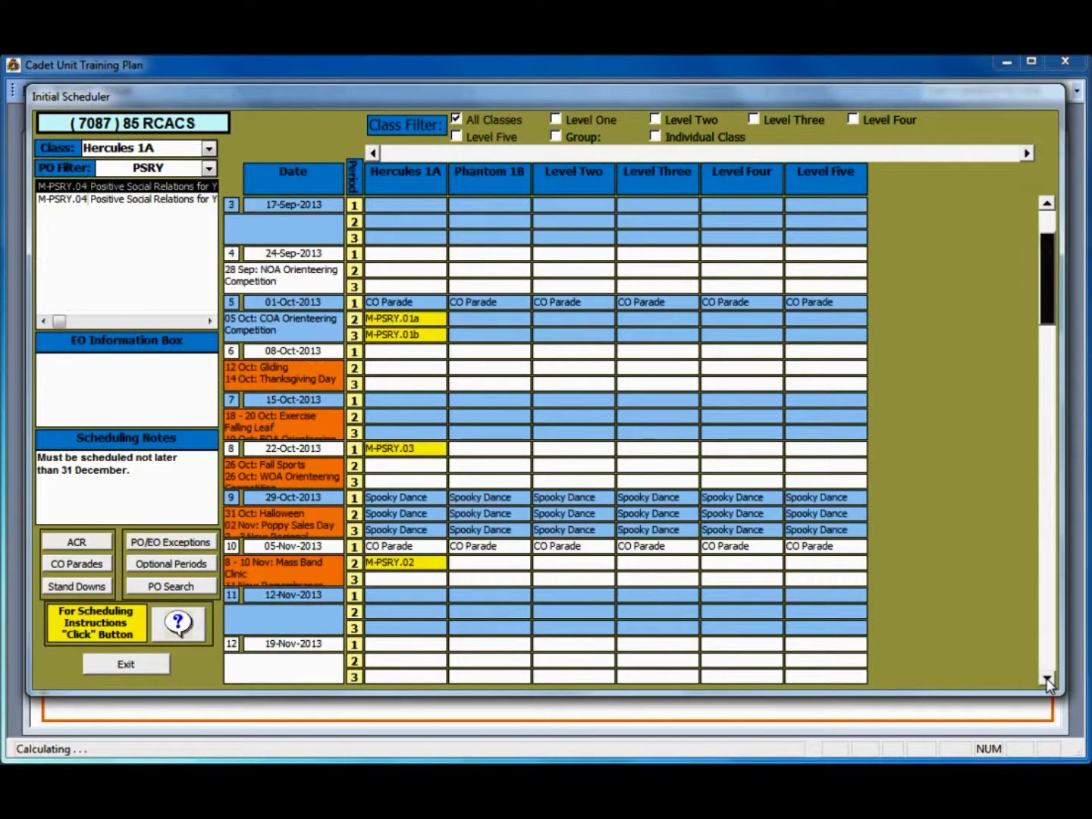
{"action": "left_click", "coordinate": [1048, 637]}
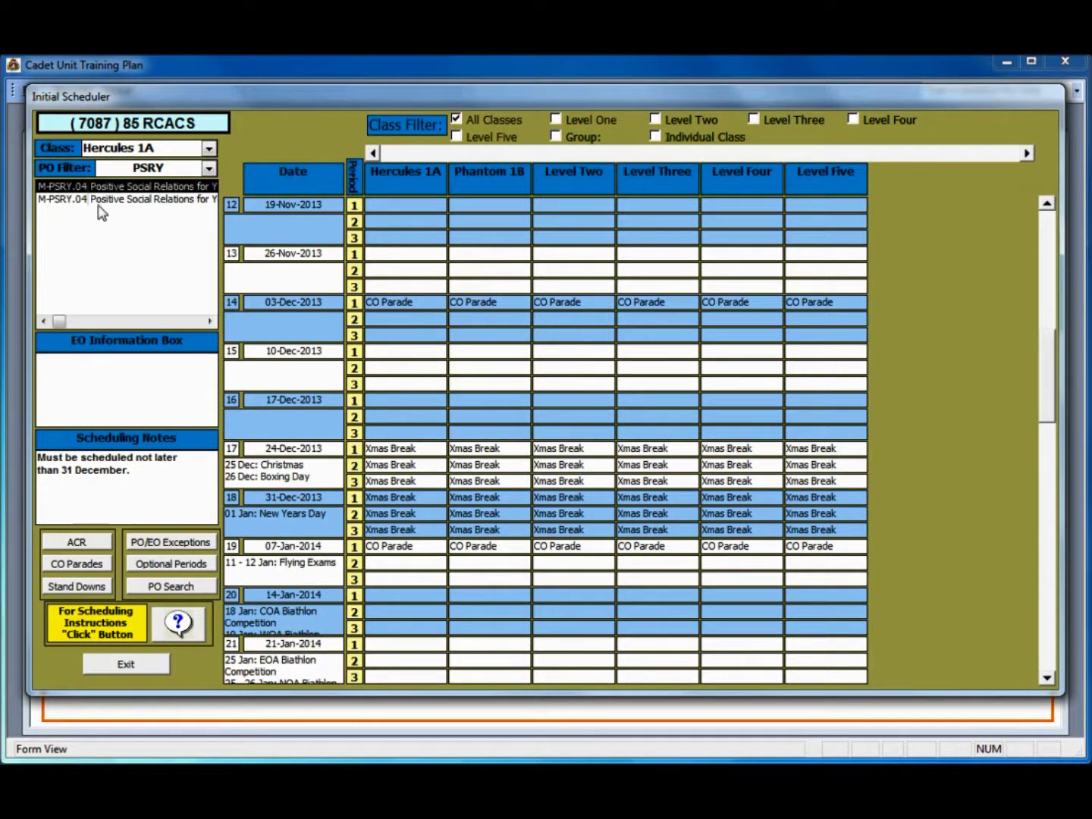
{"action": "left_click", "coordinate": [379, 253]}
{"action": "double_click", "coordinate": [390, 319]}
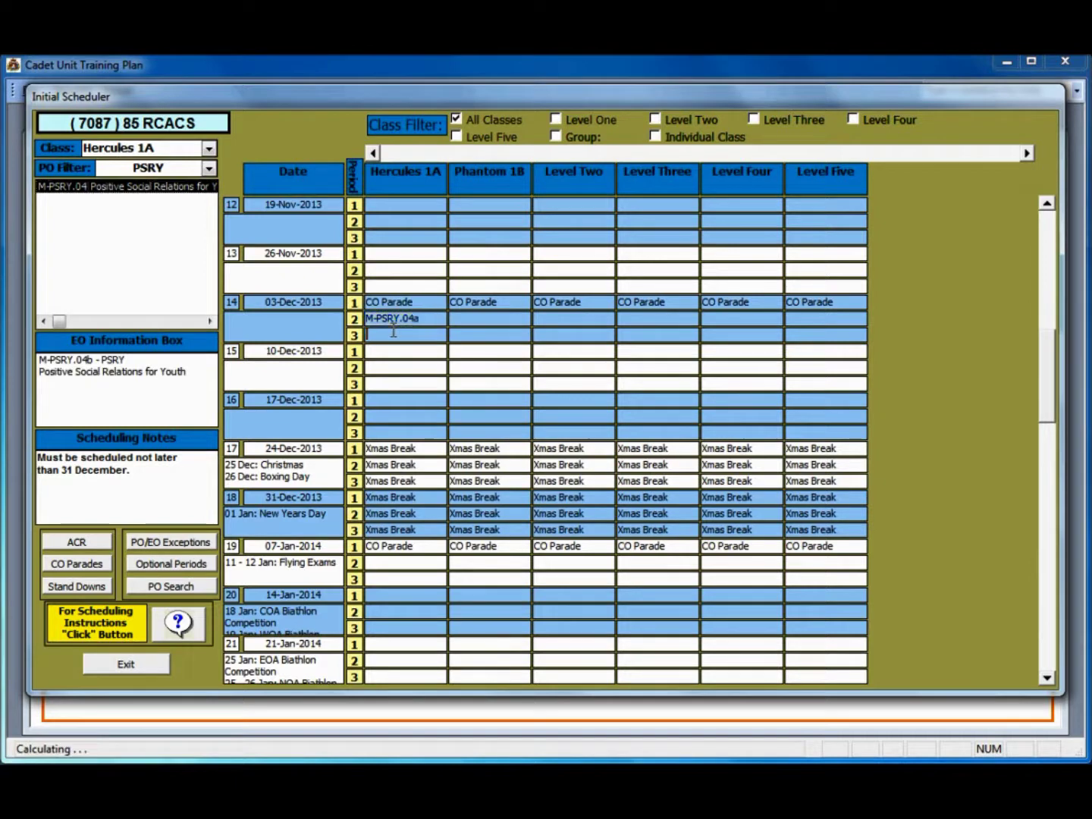
{"action": "double_click", "coordinate": [389, 334]}
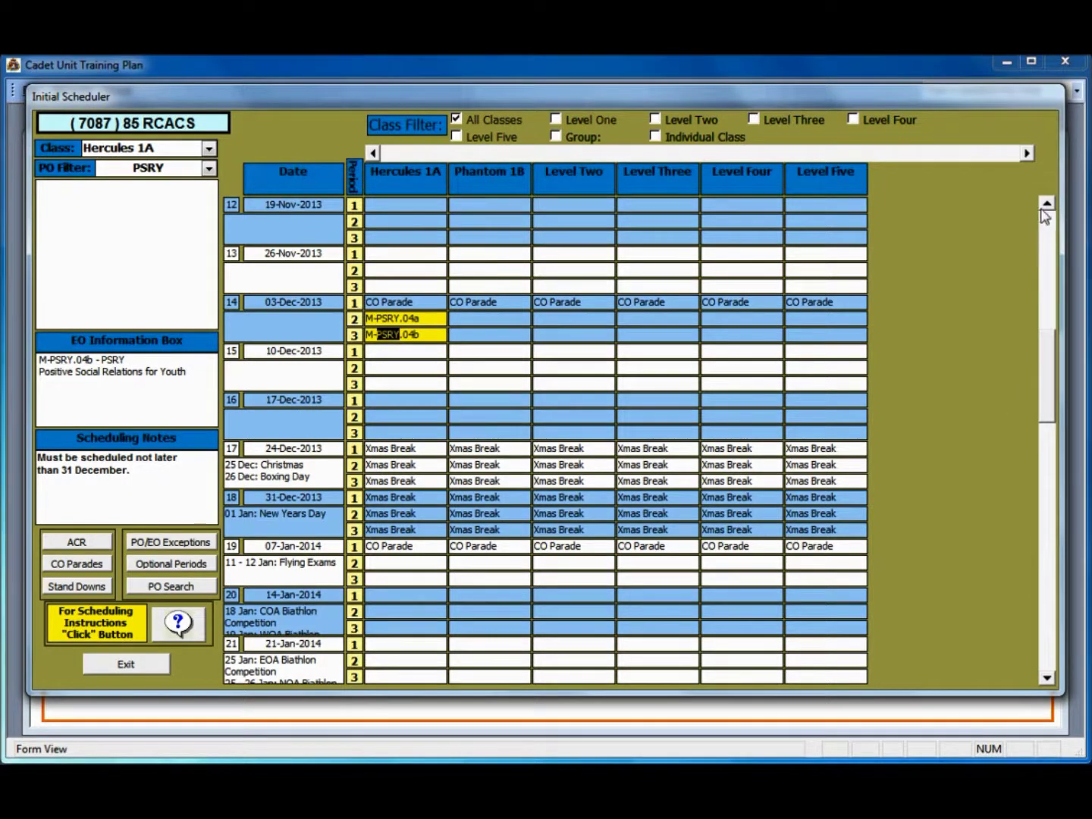
Check the lessons required before Exercise Falling Leaf and filter the Hercules 1A lessons to PO 190 Field Exercise.
{"action": "left_click", "coordinate": [1049, 237]}
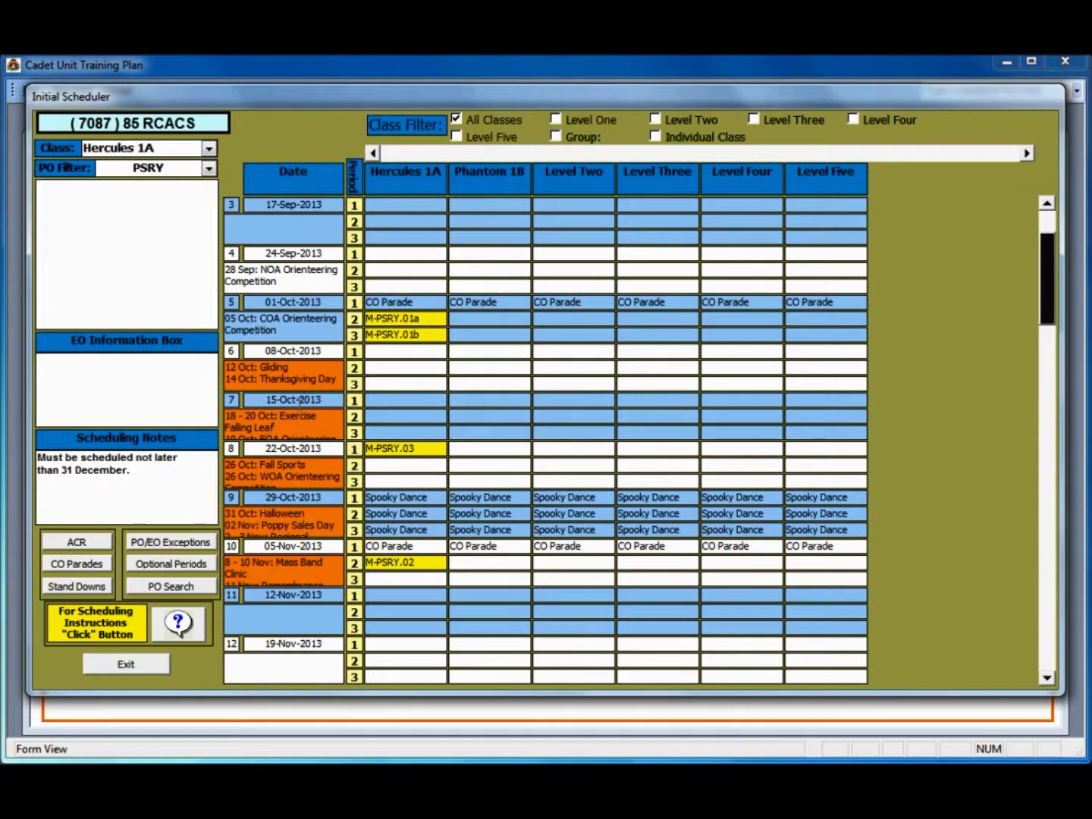
{"action": "left_click", "coordinate": [292, 425]}
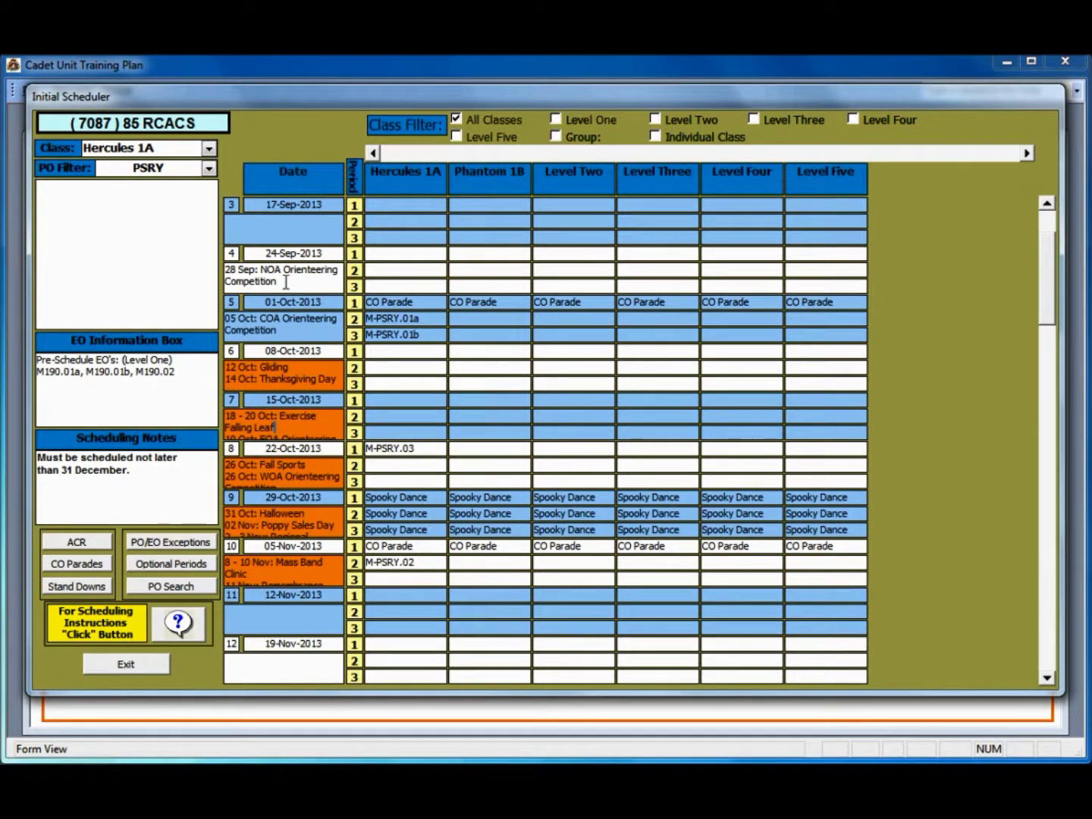
{"action": "left_click", "coordinate": [209, 170]}
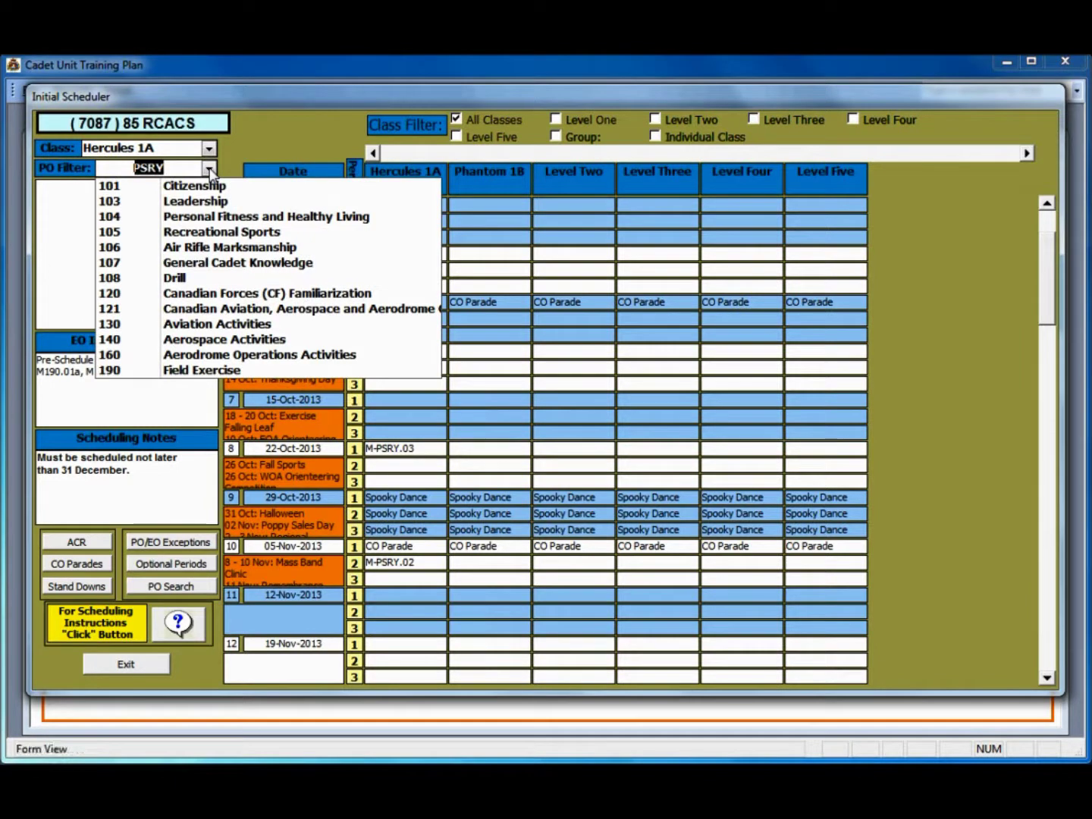
{"action": "left_click", "coordinate": [226, 371]}
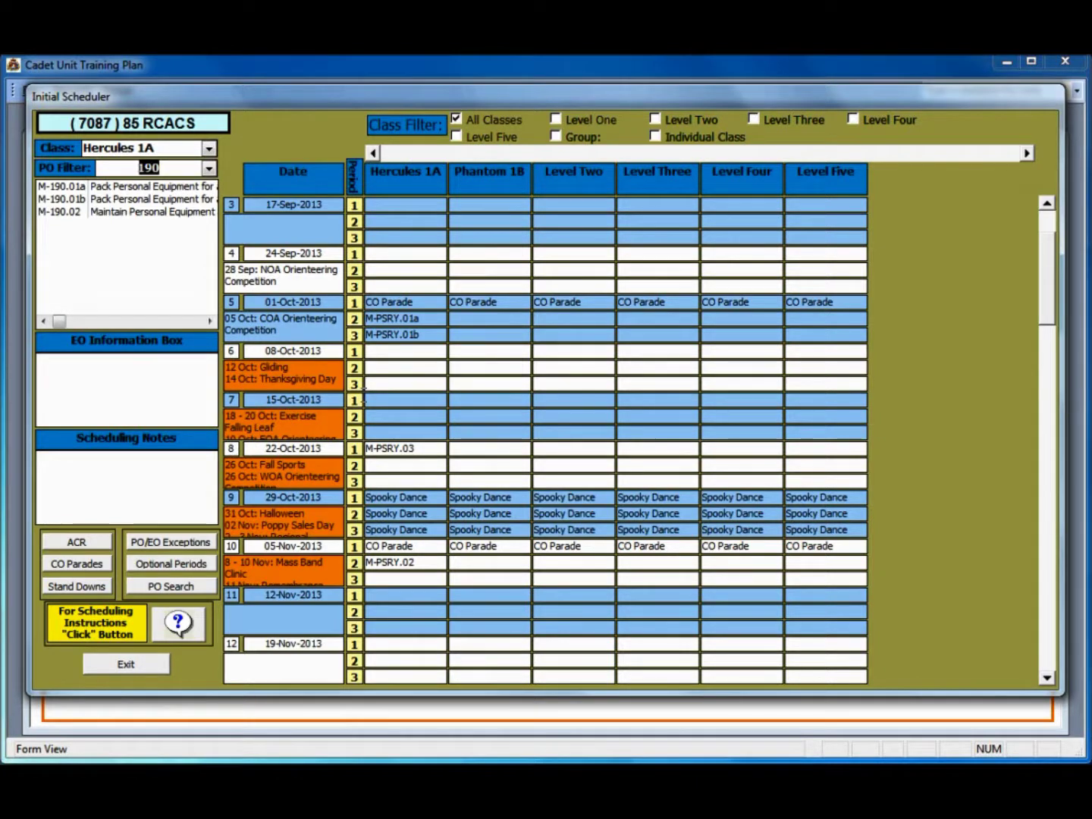
Schedule M-190.01a and M-190.01b in periods 1 and 2 of 08-Oct-2013 and M-190.02 in period 1 of 15-Oct-2013 for Hercules 1A.
{"action": "left_click", "coordinate": [386, 351]}
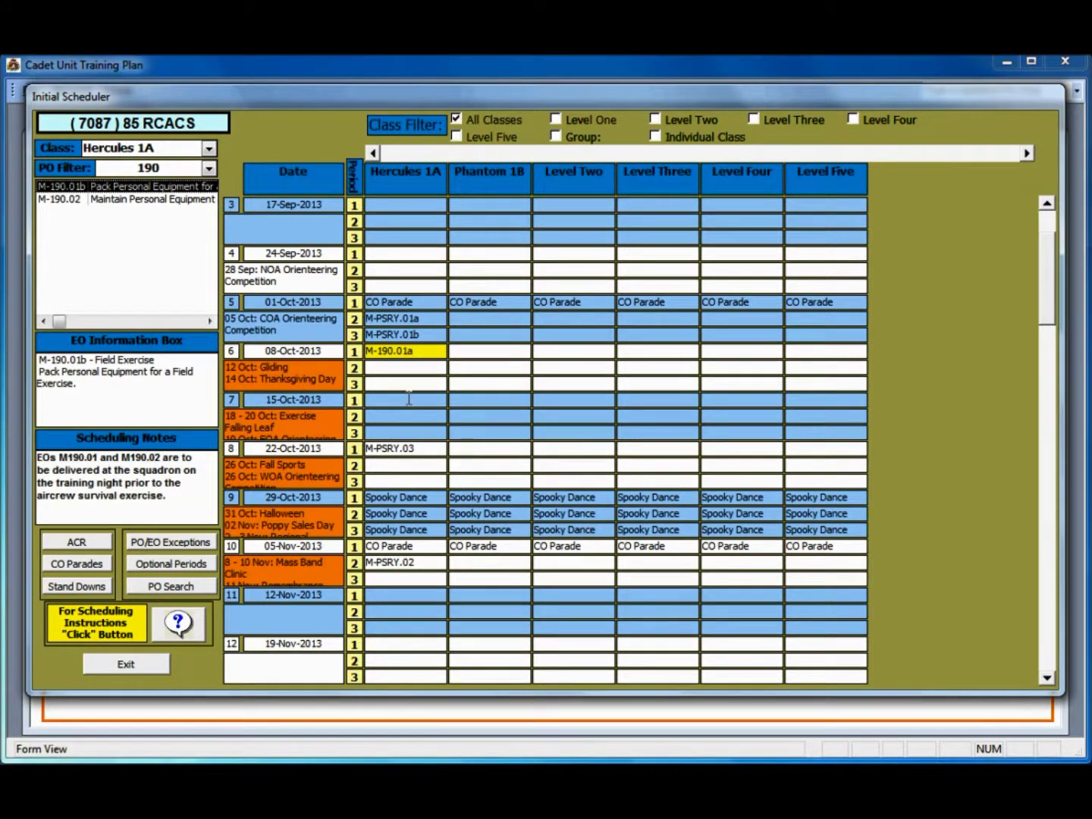
{"action": "left_click", "coordinate": [403, 369]}
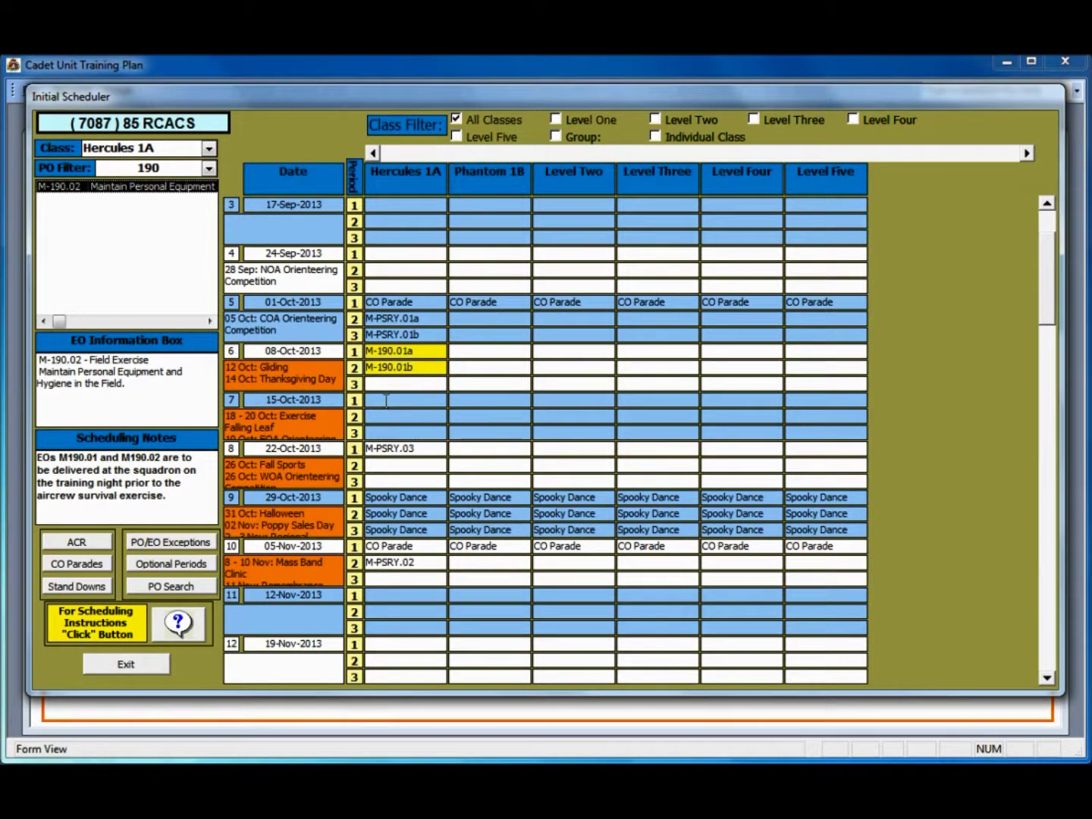
{"action": "left_click", "coordinate": [387, 400]}
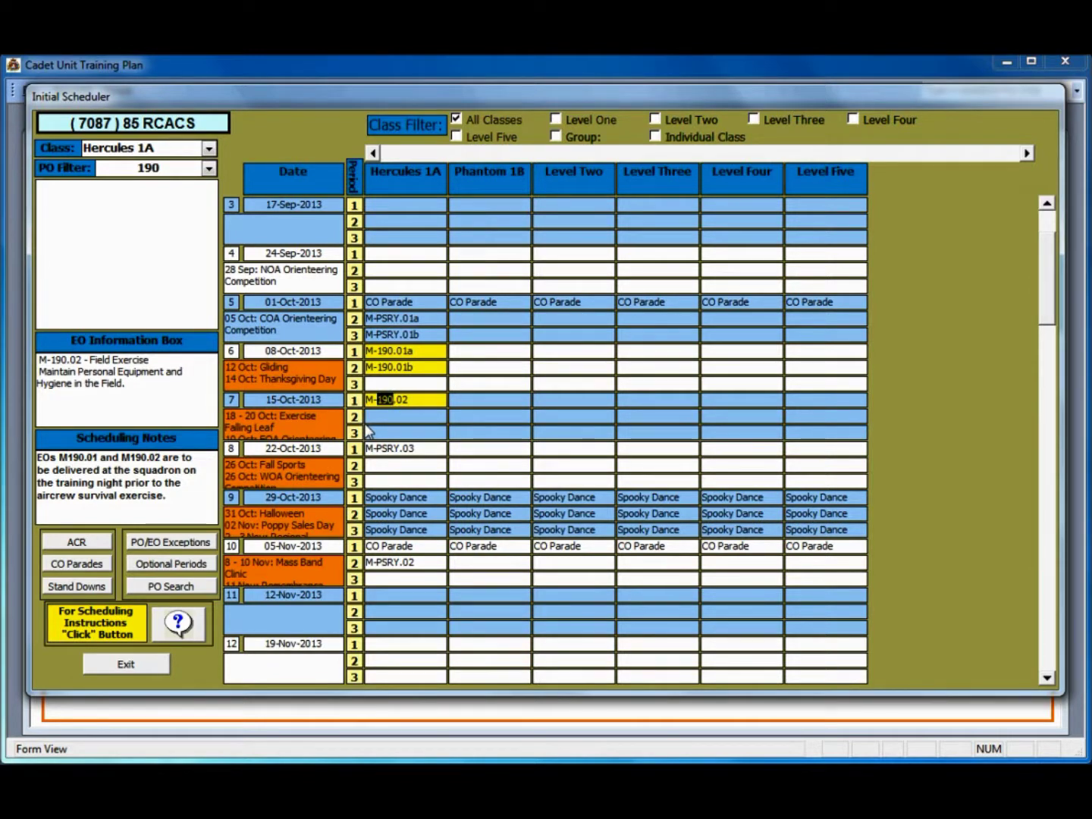
Recheck the Exercise Falling Leaf requirements and remove M-190.02 from Hercules 1A's period 1 on 15-Oct-2013.
{"action": "left_click", "coordinate": [290, 426]}
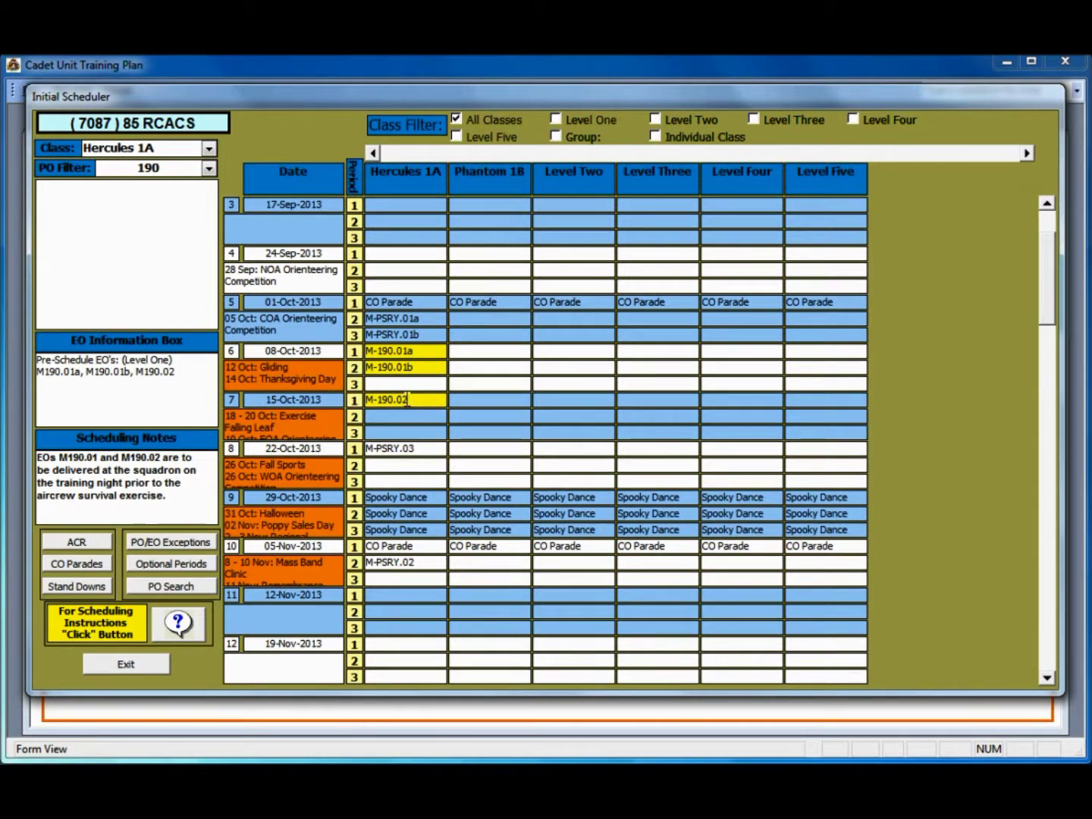
{"action": "double_click", "coordinate": [406, 401]}
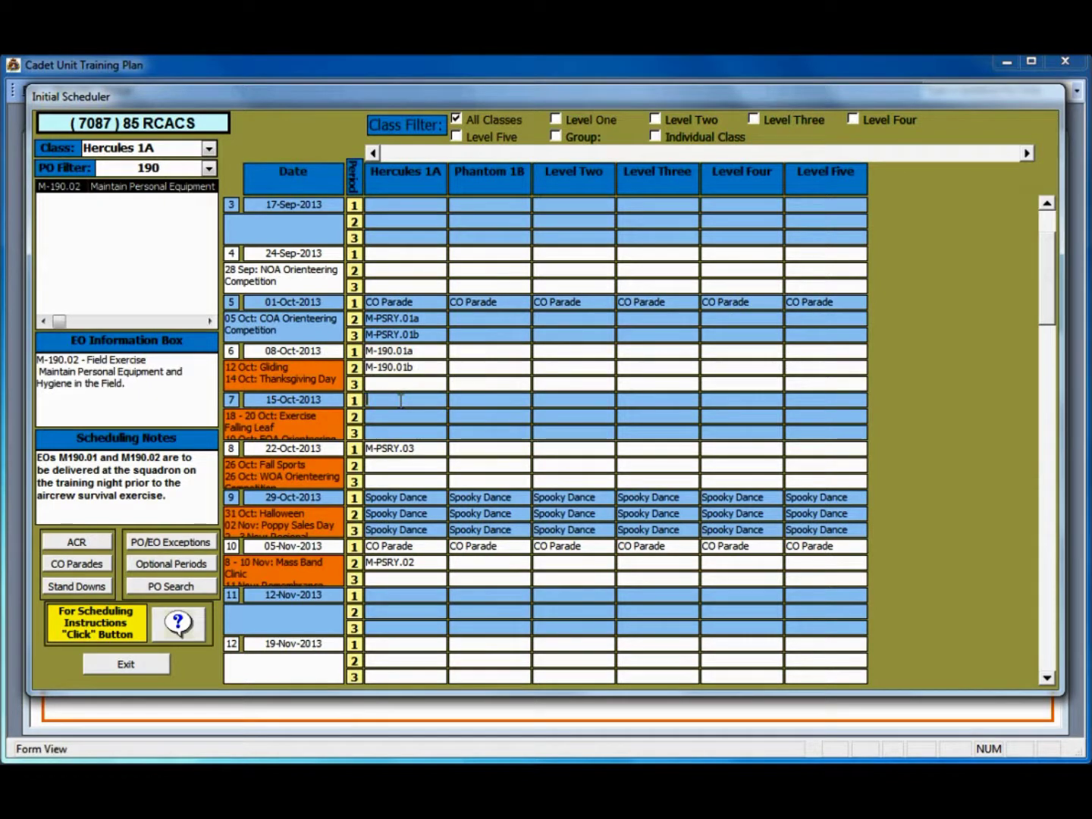
Try M-190.02 in Hercules 1A's period 2 on 22-Oct-2013, check it against the Exercise Falling Leaf requirements and remove it.
{"action": "double_click", "coordinate": [396, 465]}
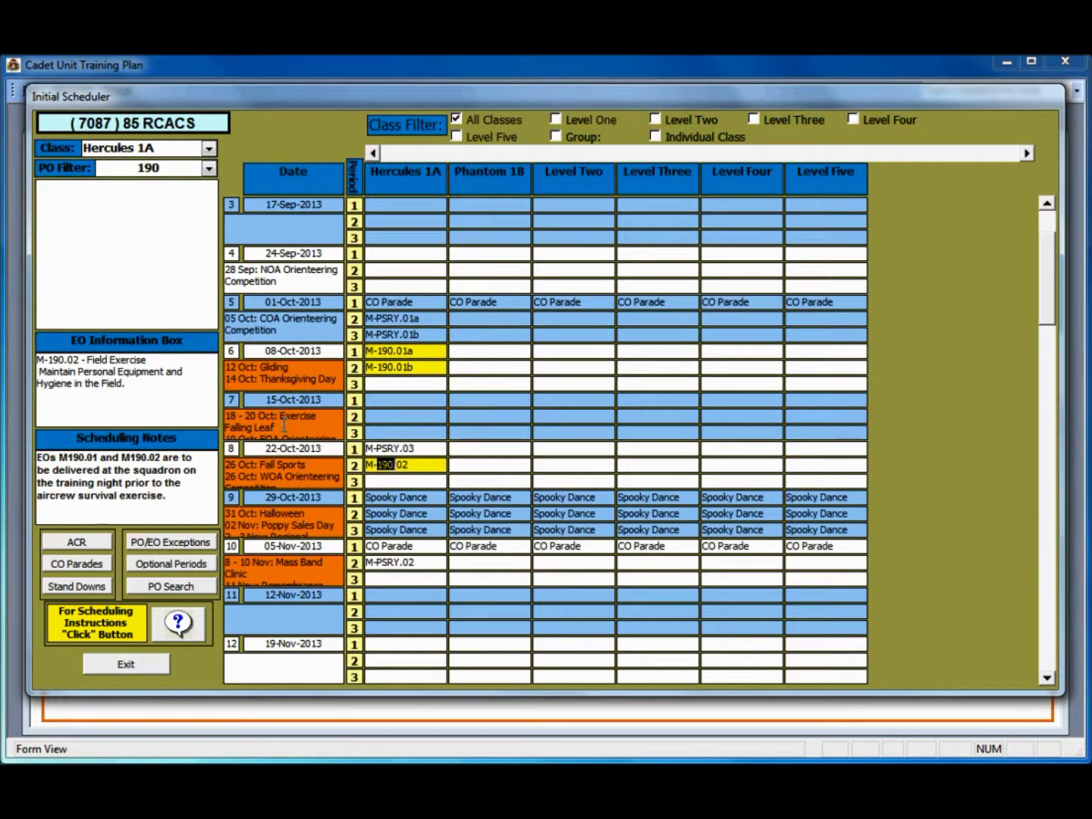
{"action": "left_click", "coordinate": [280, 426]}
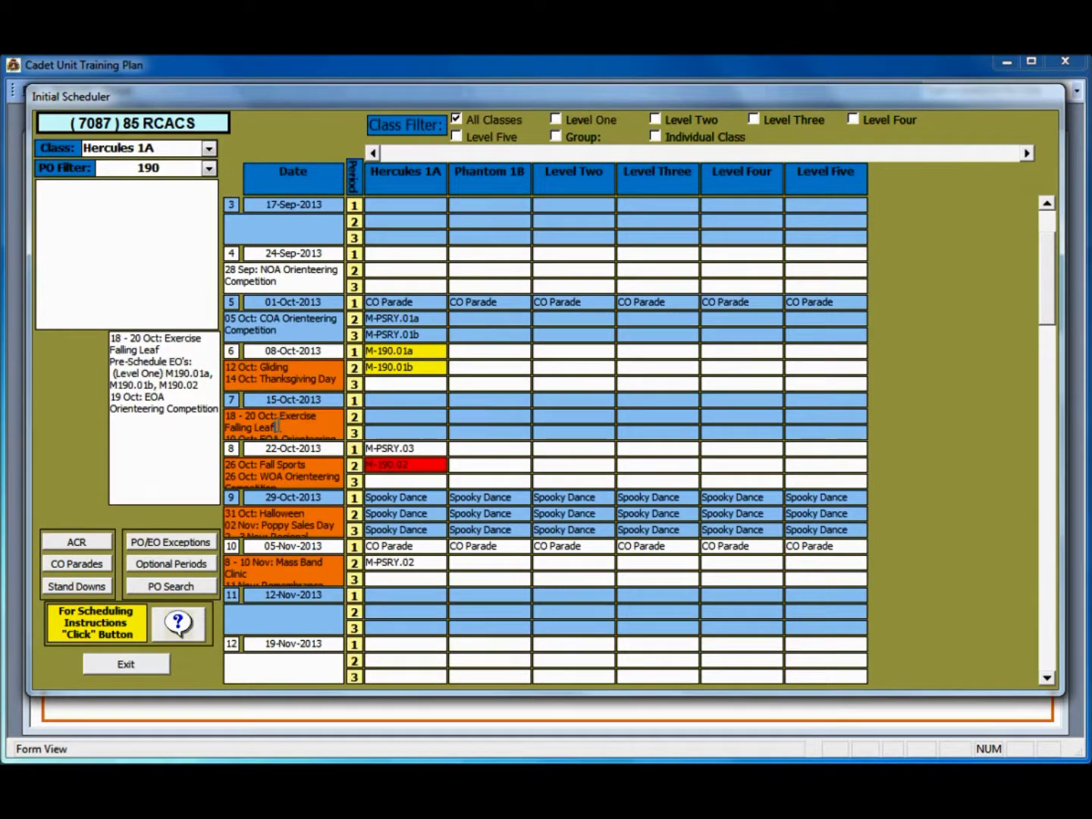
{"action": "left_click", "coordinate": [368, 464]}
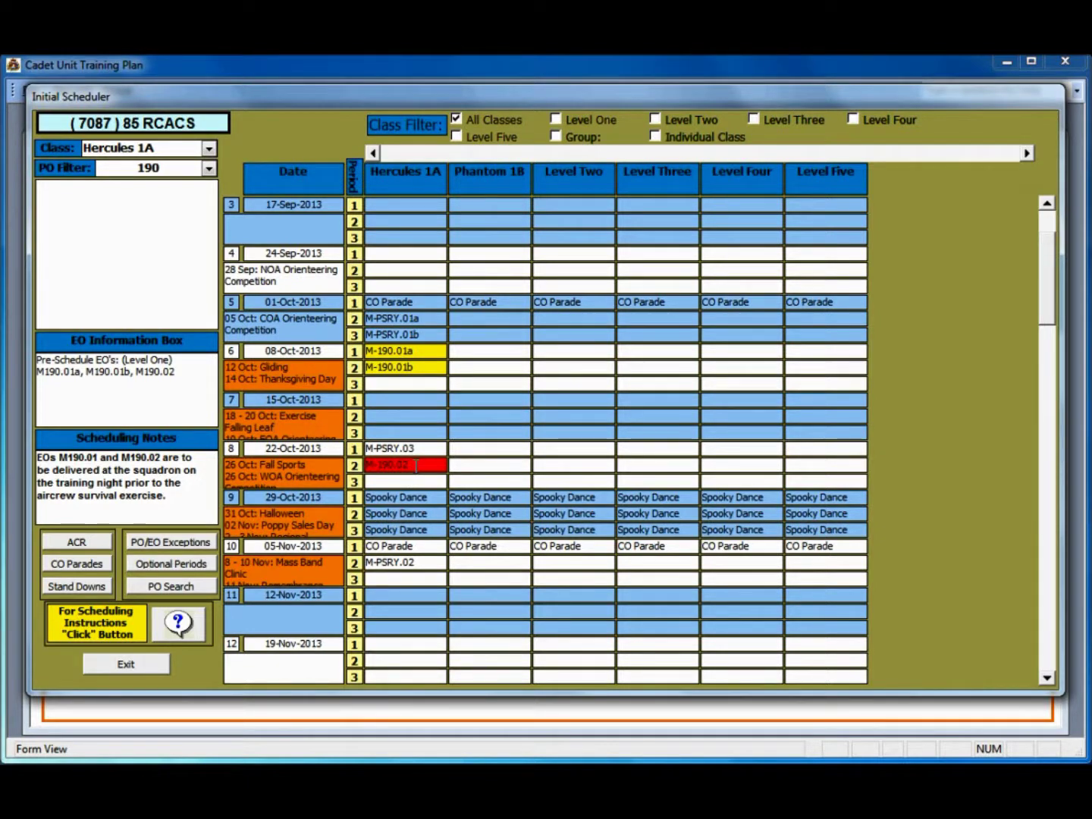
{"action": "double_click", "coordinate": [417, 465]}
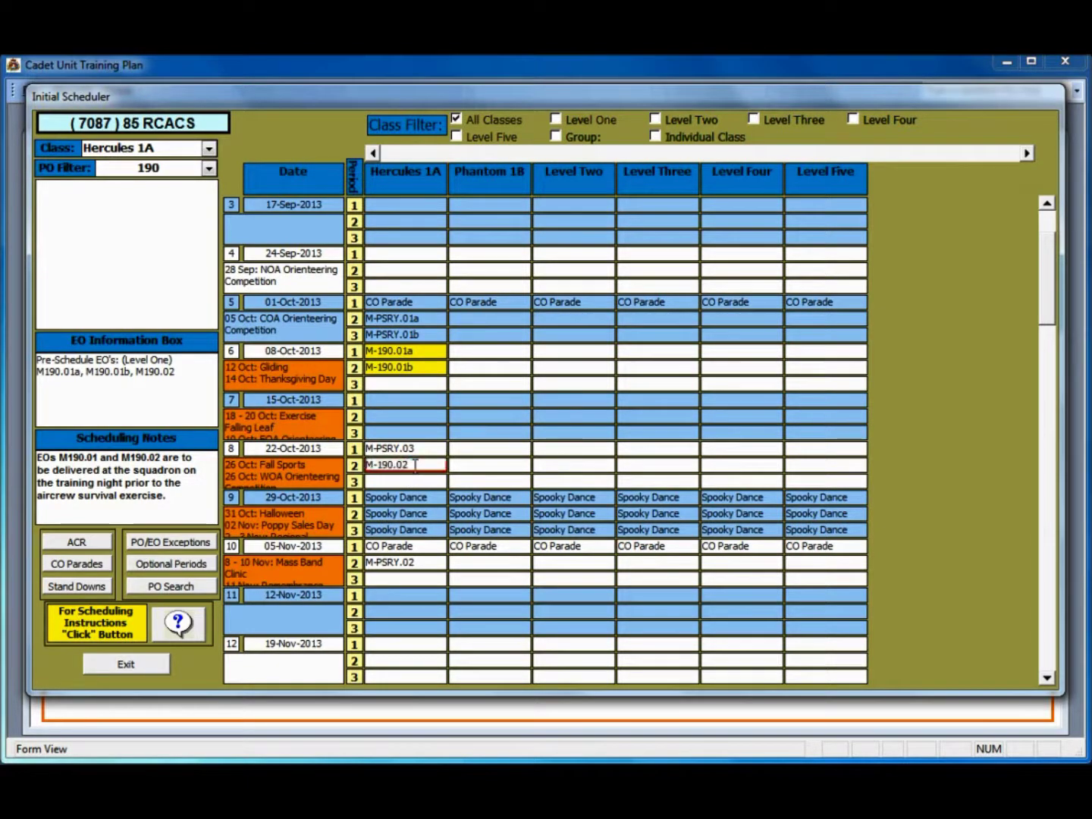
Schedule M-190.02 in period 1 of 15-Oct-2013 for Hercules 1A and recheck the Exercise Falling Leaf requirements.
{"action": "double_click", "coordinate": [387, 400]}
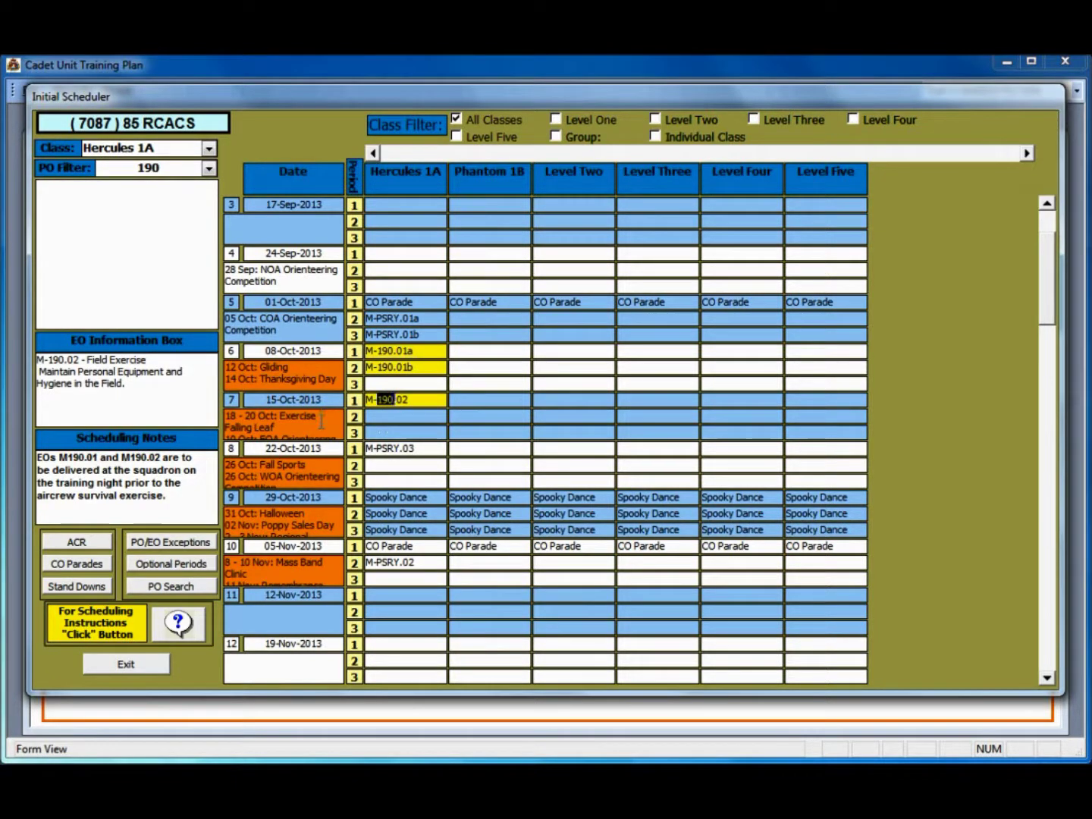
{"action": "left_click", "coordinate": [320, 419]}
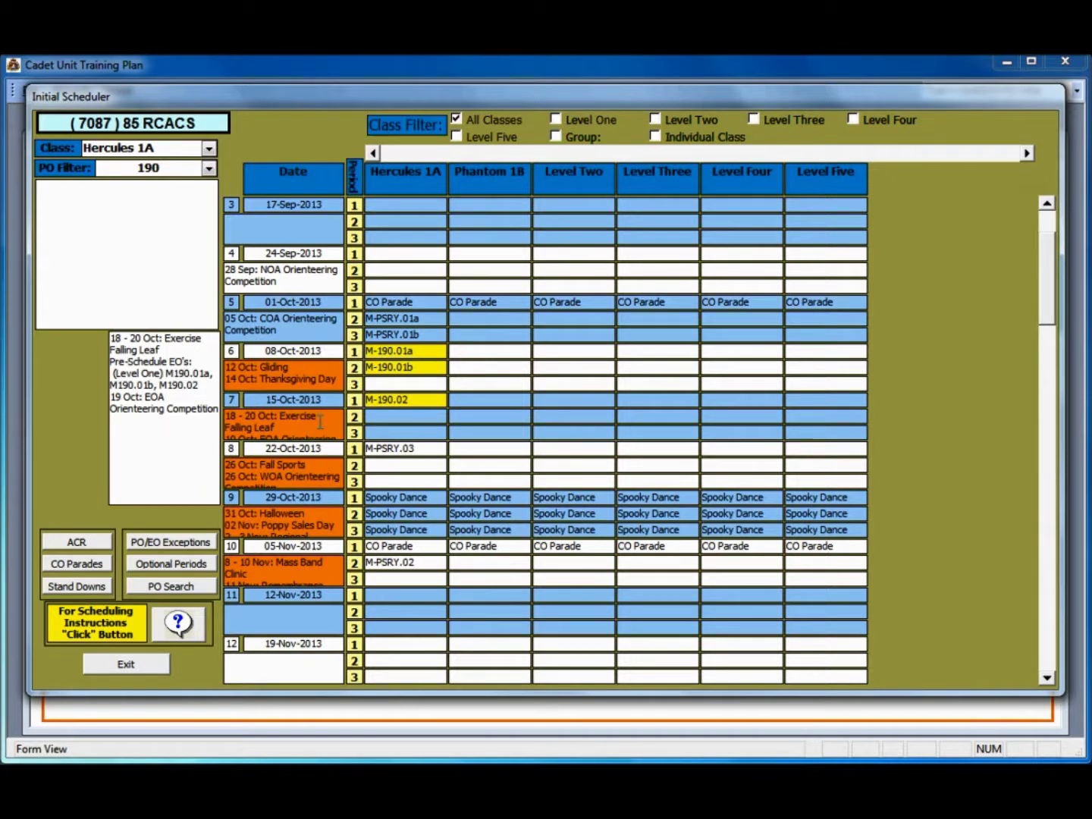
{"action": "left_click", "coordinate": [320, 423]}
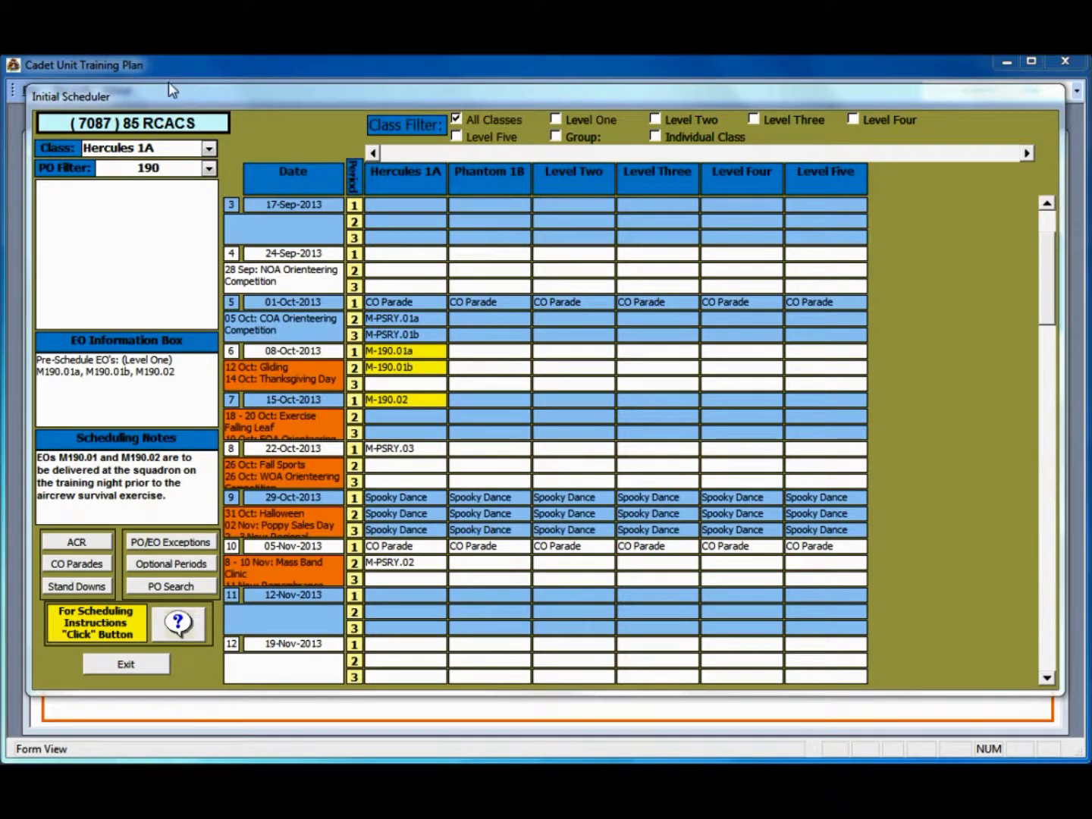
Filter to PO 107 General Cadet Knowledge and schedule M-107.01 and C-107.03 in periods 1 and 2 of 17-Sep-2013 for Hercules 1A.
{"action": "left_click", "coordinate": [209, 168]}
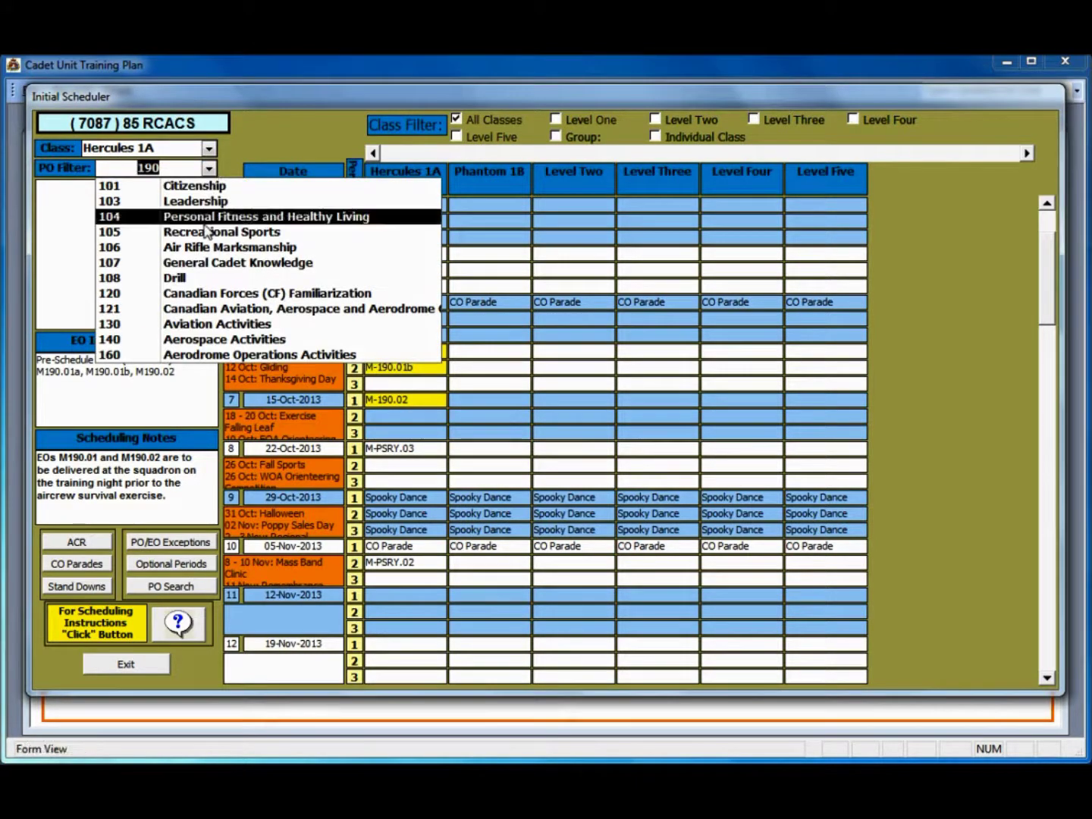
{"action": "left_click", "coordinate": [209, 263]}
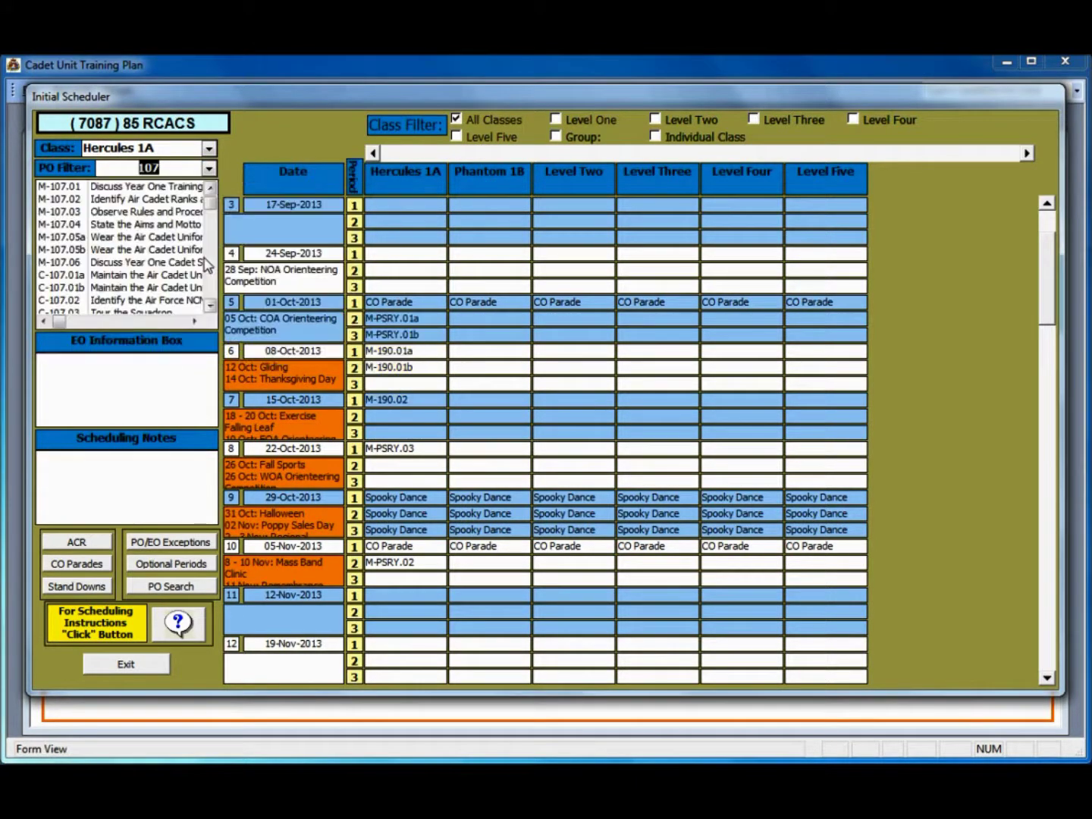
{"action": "left_click", "coordinate": [119, 188]}
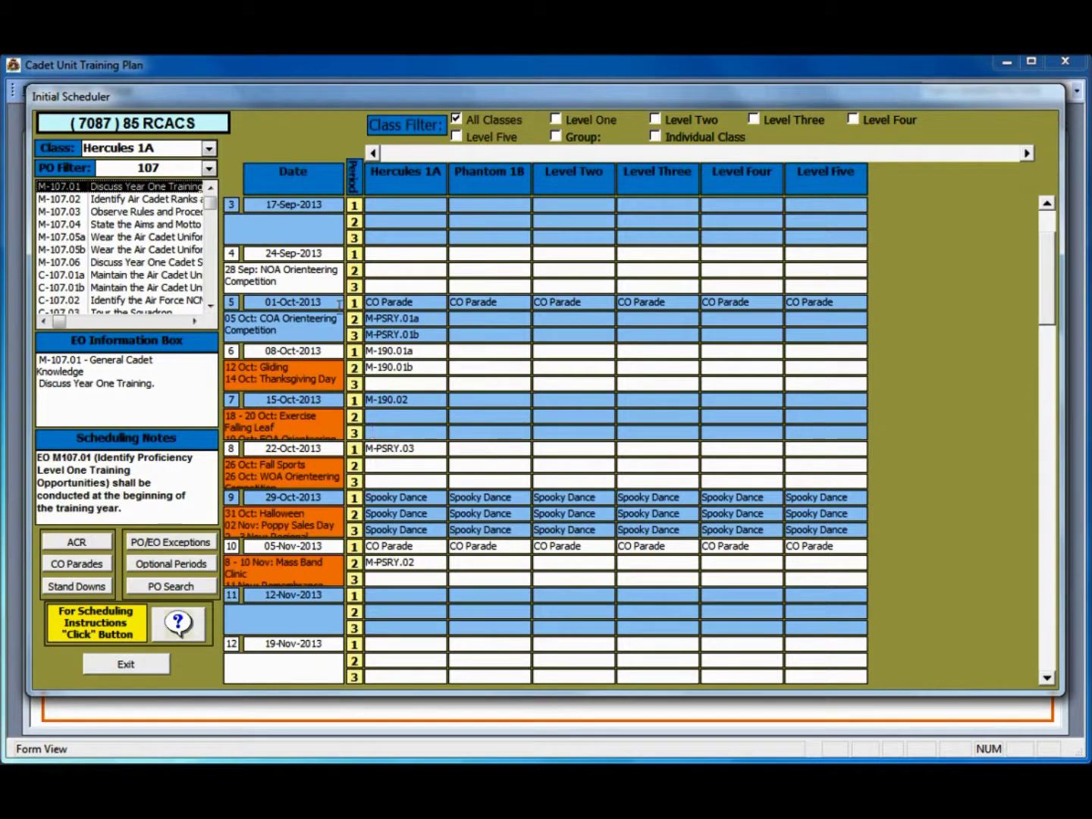
{"action": "left_click", "coordinate": [396, 205]}
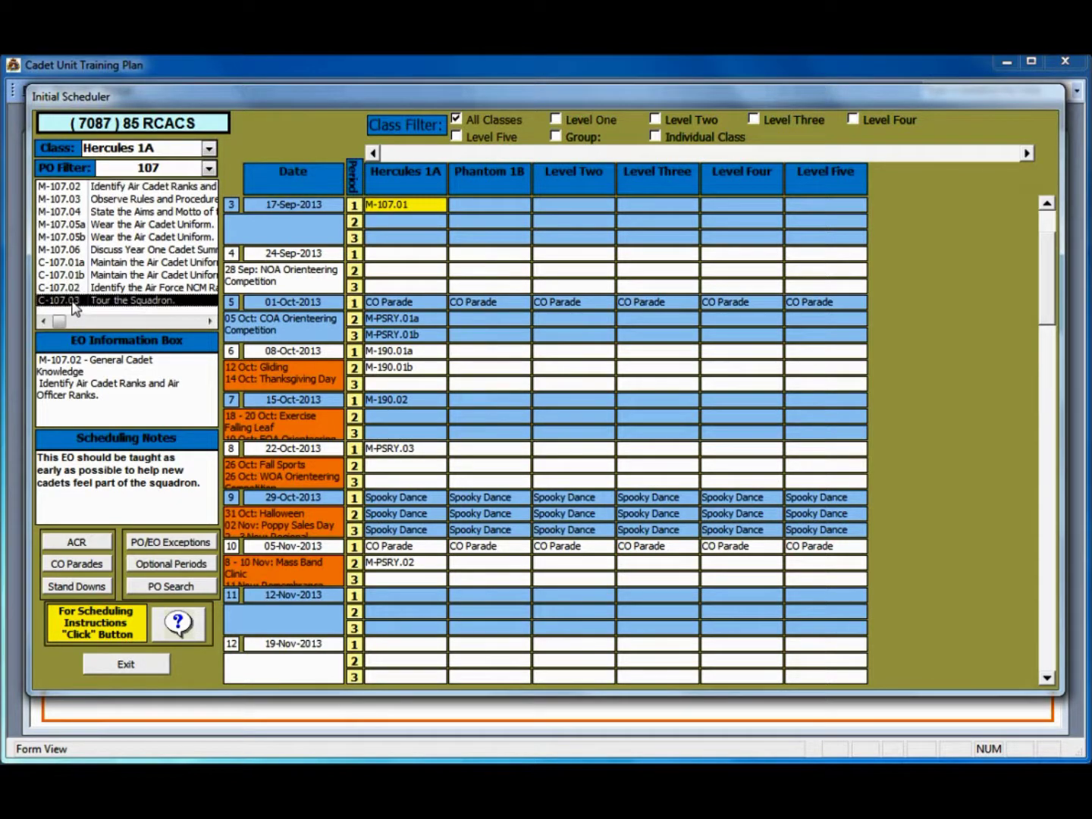
{"action": "left_click", "coordinate": [74, 301]}
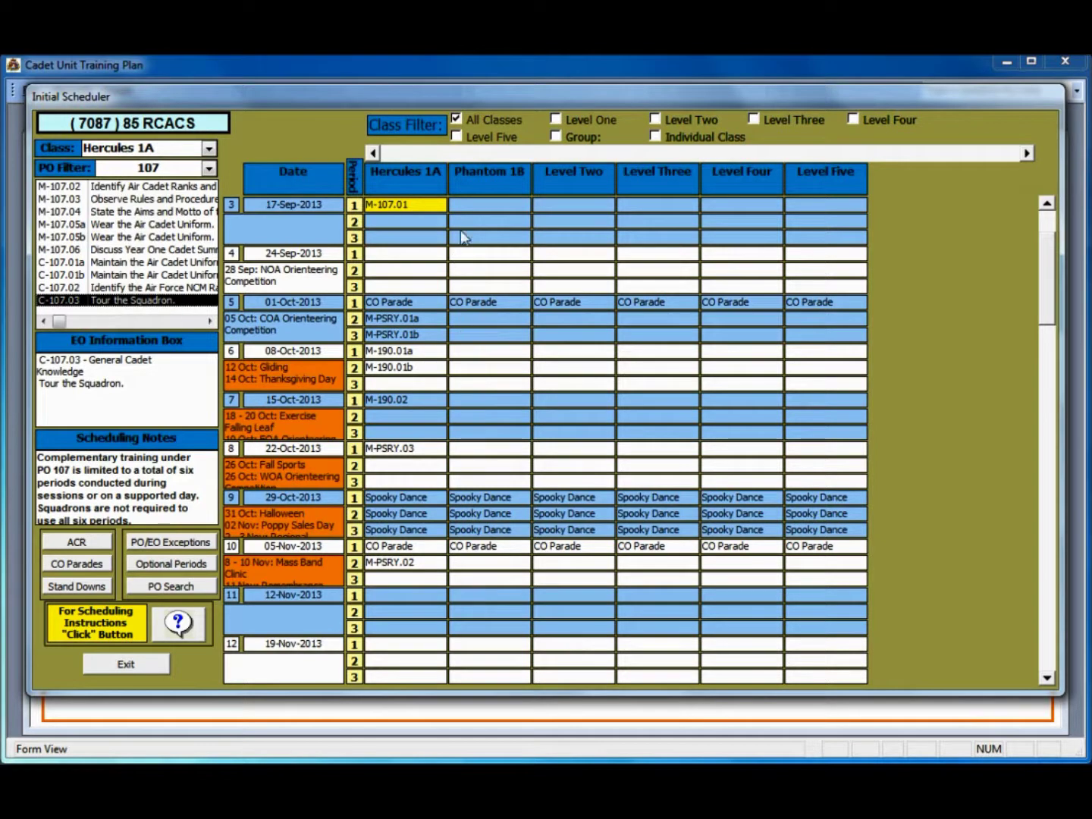
{"action": "double_click", "coordinate": [411, 222]}
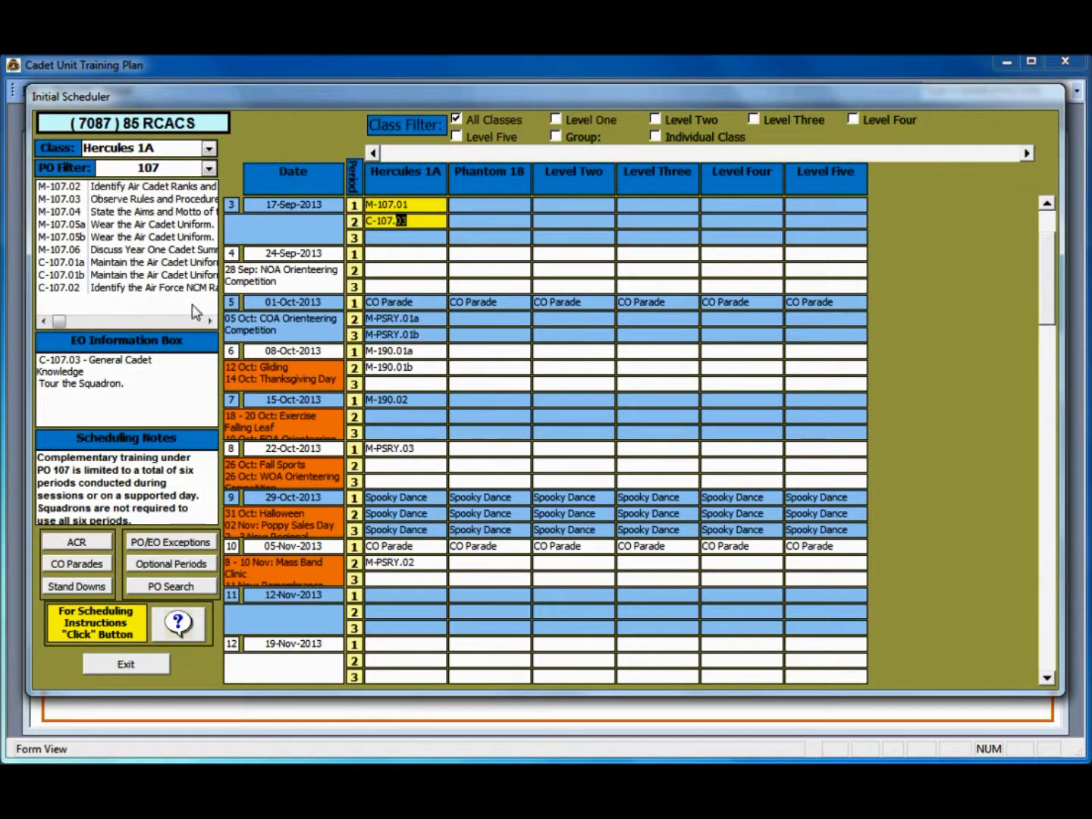
Schedule Hercules 1A's M-107.02 in period 1 of 24-Sep-2013, M-107.03 in period 3 of 08-Oct-2013 and M-107.04 in period 2 of 15-Oct-2013.
{"action": "left_click", "coordinate": [127, 190]}
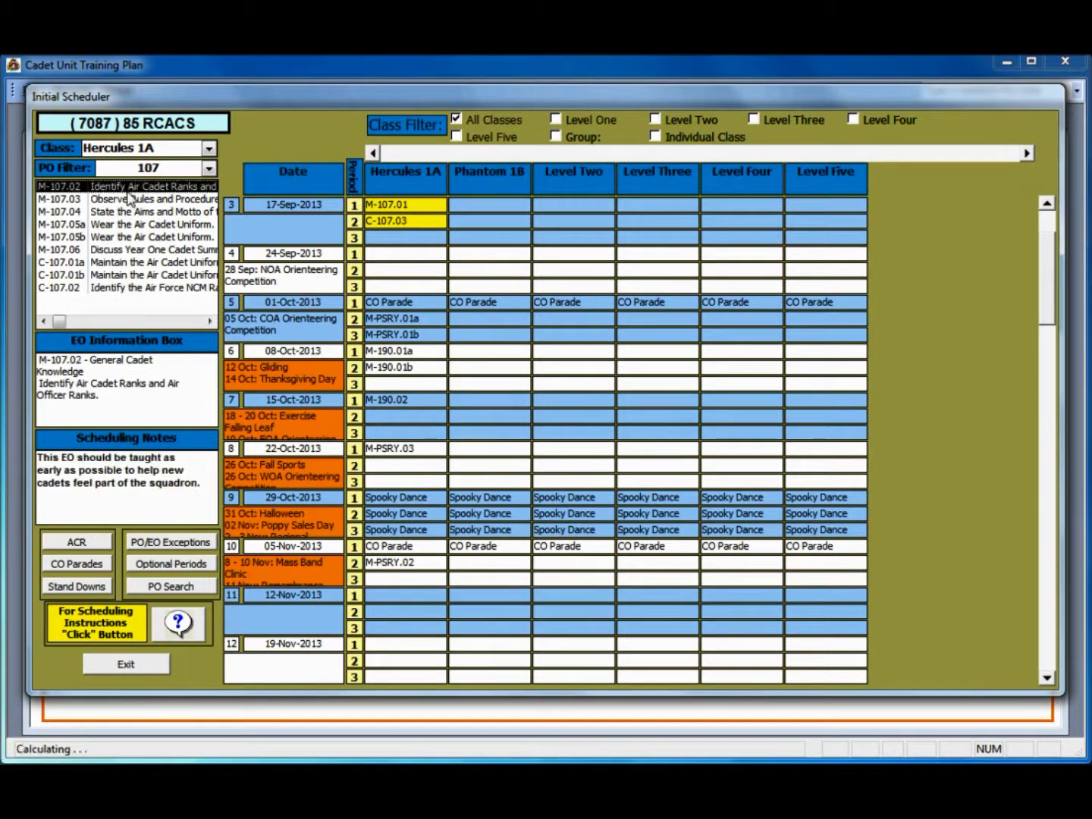
{"action": "double_click", "coordinate": [378, 255]}
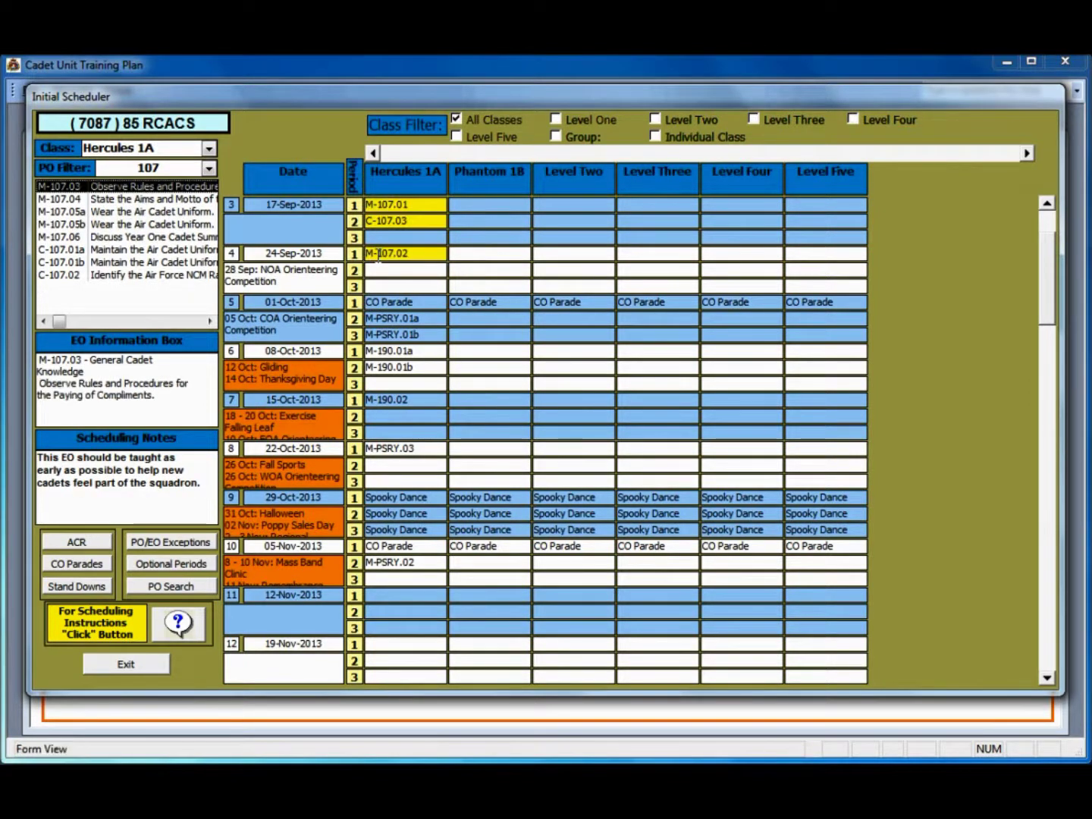
{"action": "double_click", "coordinate": [387, 383]}
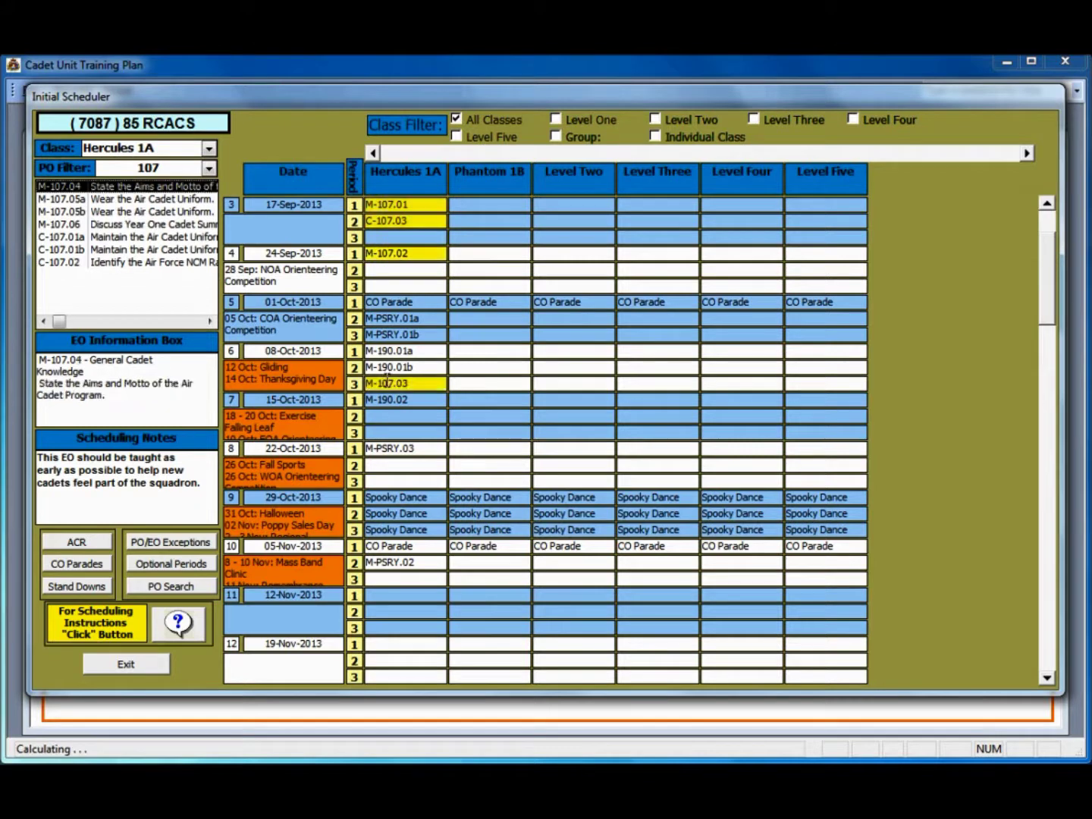
{"action": "double_click", "coordinate": [381, 416]}
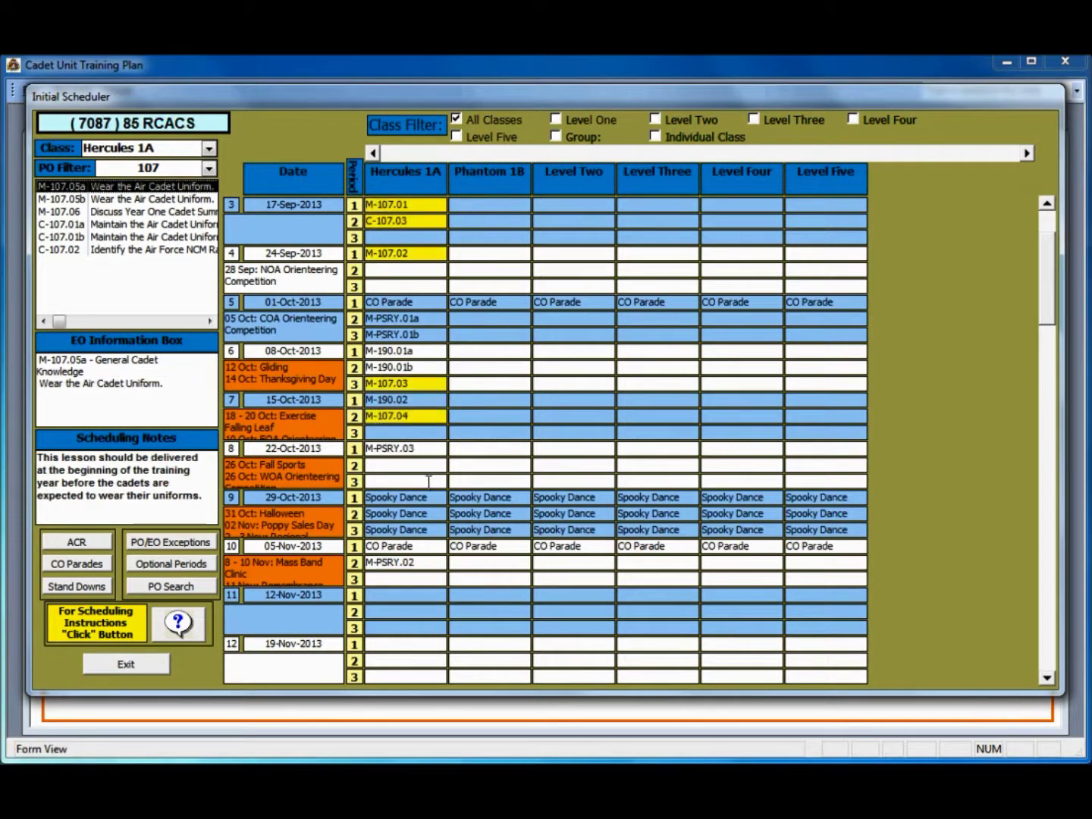
Schedule Hercules 1A's M-107.05a in period 2 of 22-Oct-2013, M-107.05b in period 3 of 05-Nov-2013 and M-107.06 in period 2 of 12-Nov-2013.
{"action": "double_click", "coordinate": [398, 464]}
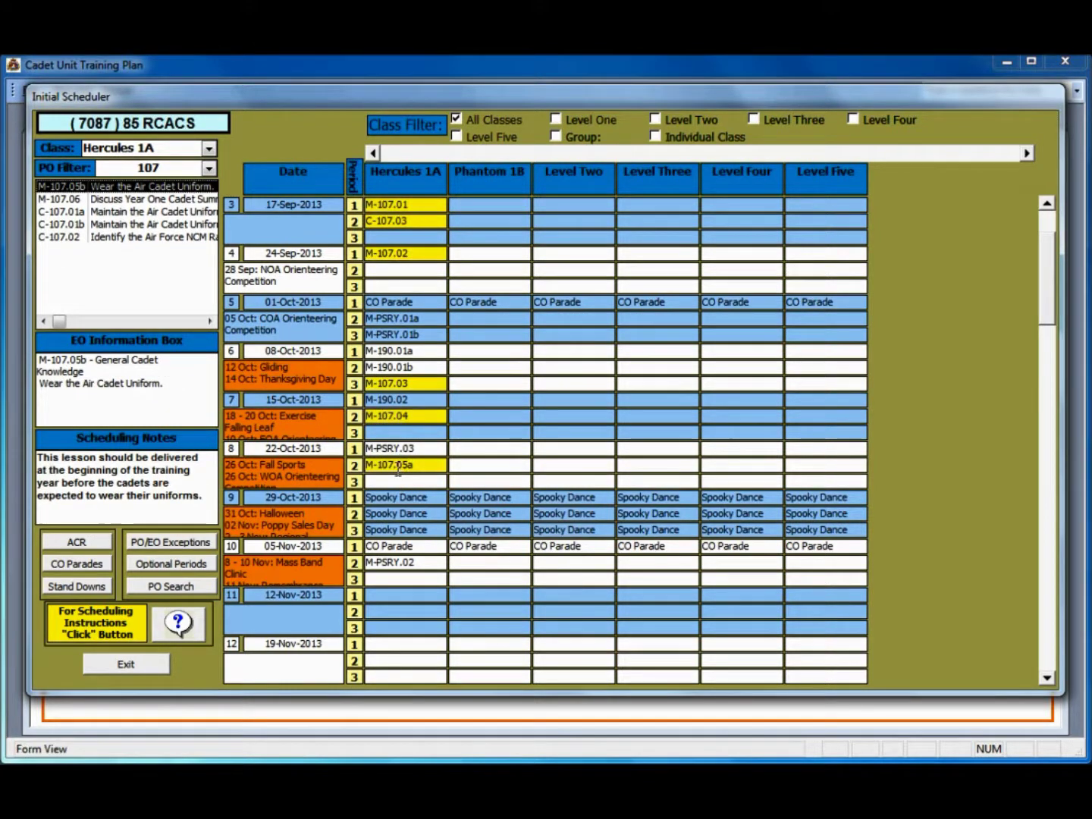
{"action": "double_click", "coordinate": [391, 578]}
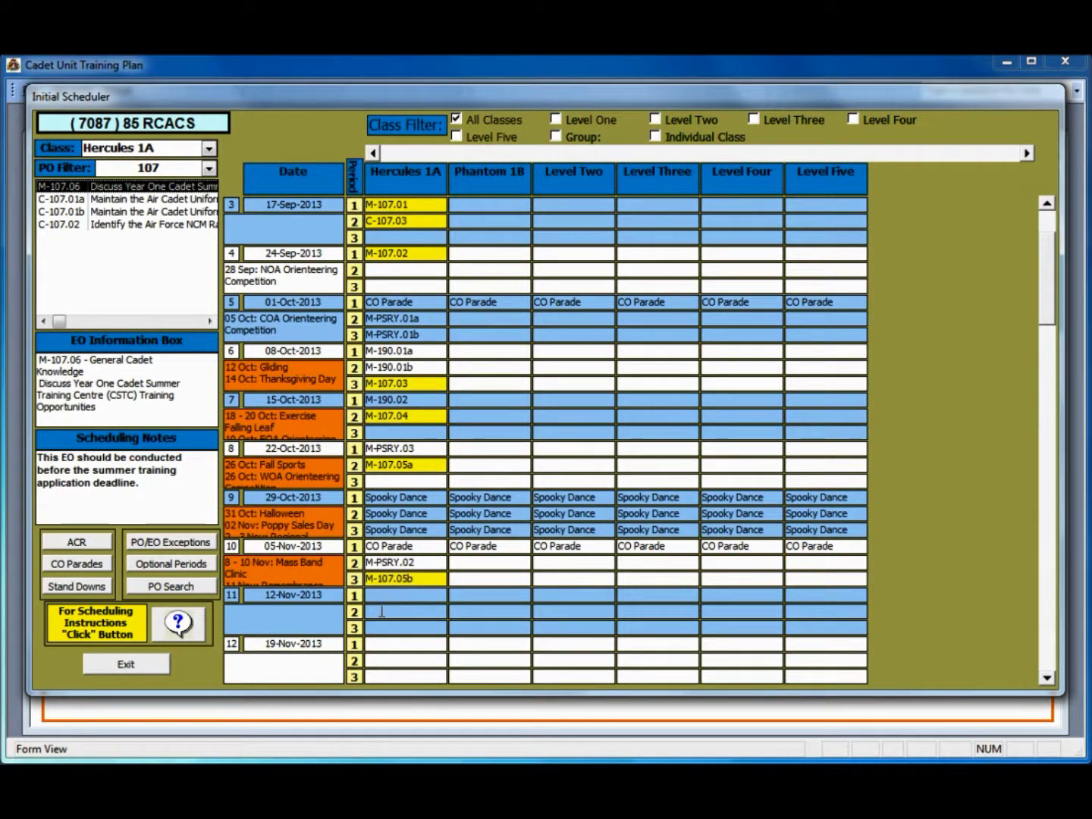
{"action": "double_click", "coordinate": [381, 611]}
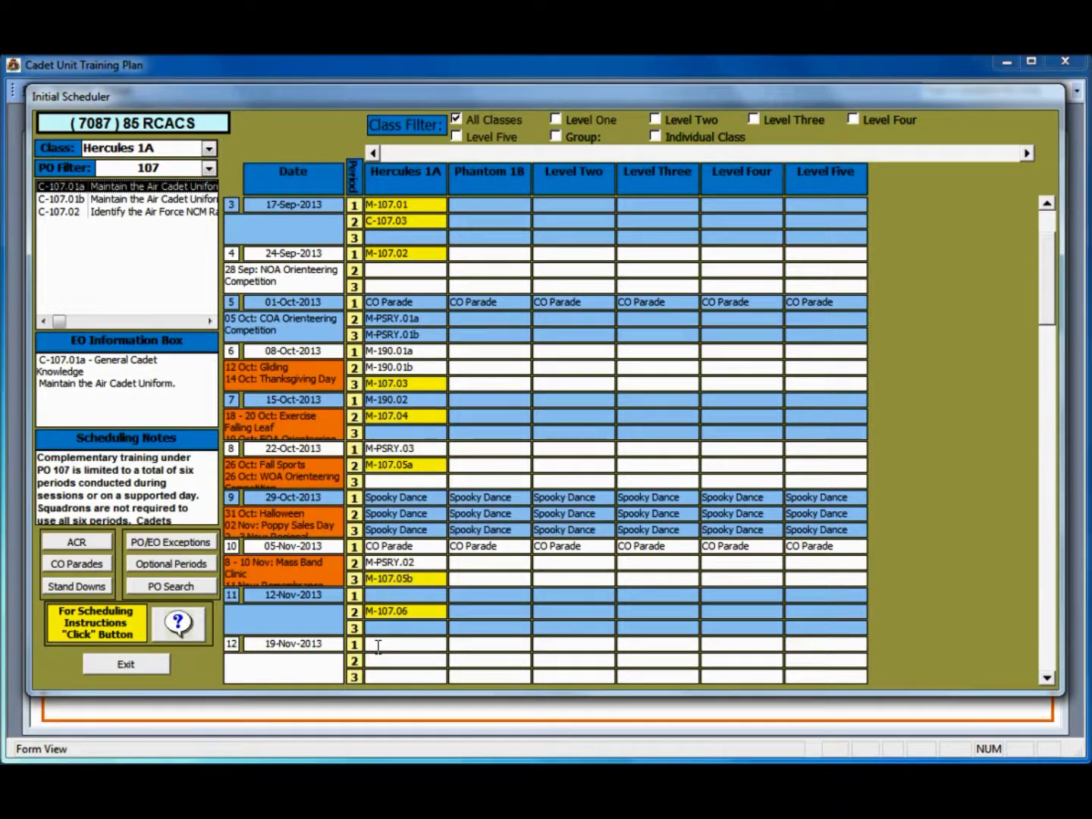
Schedule Hercules 1A's C-107.01a and C-107.01b in periods 1 and 2 of 19-Nov-2013 and C-107.02 in period 2 of 26-Nov-2013.
{"action": "double_click", "coordinate": [378, 646]}
{"action": "double_click", "coordinate": [383, 659]}
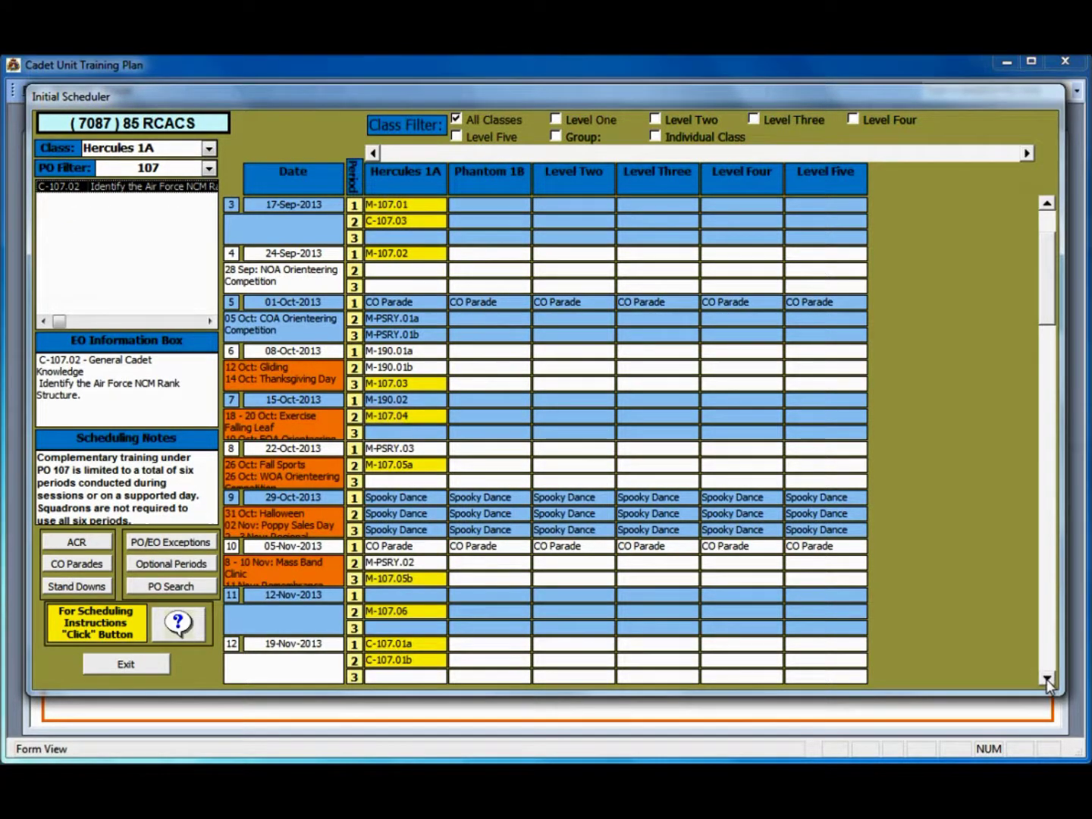
{"action": "left_click", "coordinate": [1047, 680]}
{"action": "double_click", "coordinate": [402, 660]}
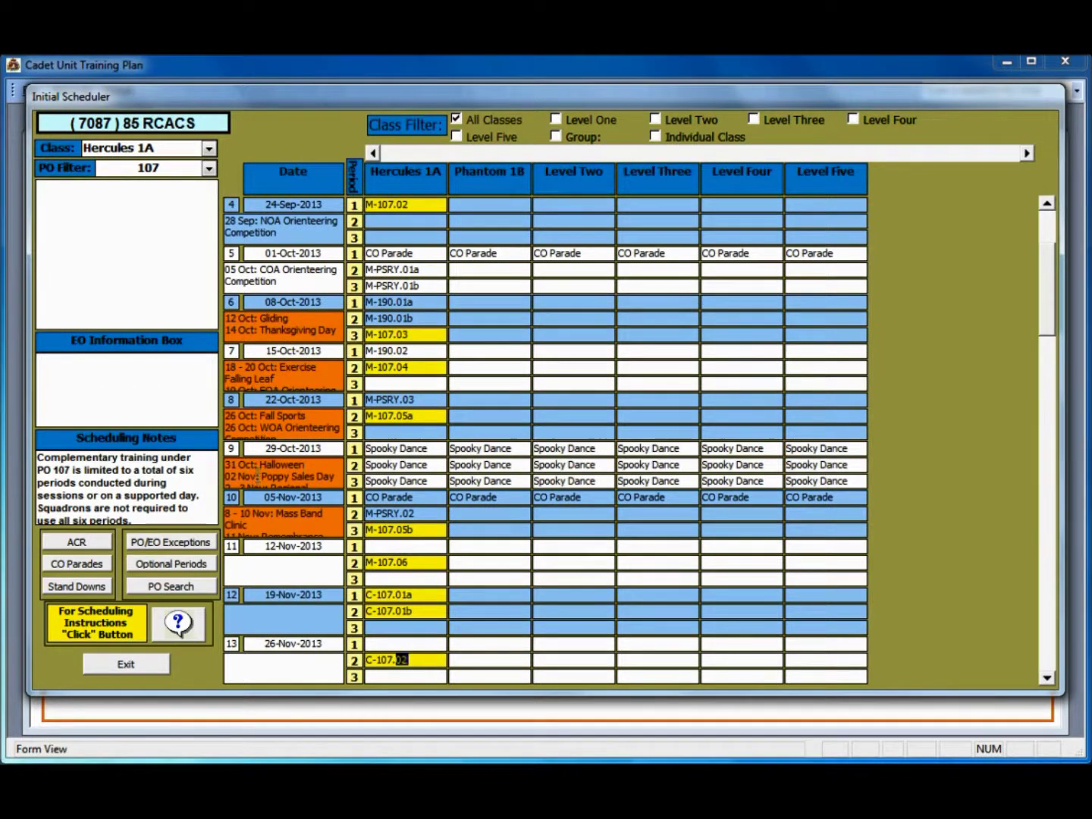
Filter the Hercules 1A lessons to PO 108 Drill and schedule M-108.01 in period 2 of 24-Sep-2013.
{"action": "left_click", "coordinate": [210, 170]}
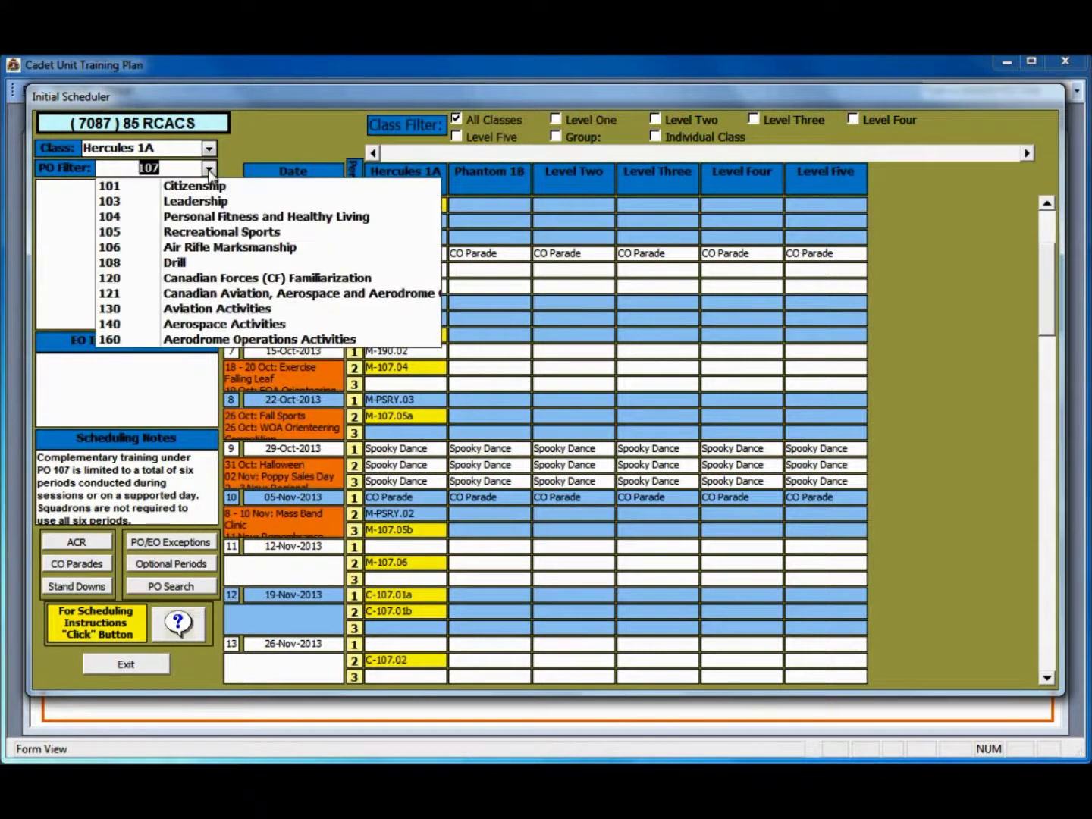
{"action": "left_click", "coordinate": [163, 264]}
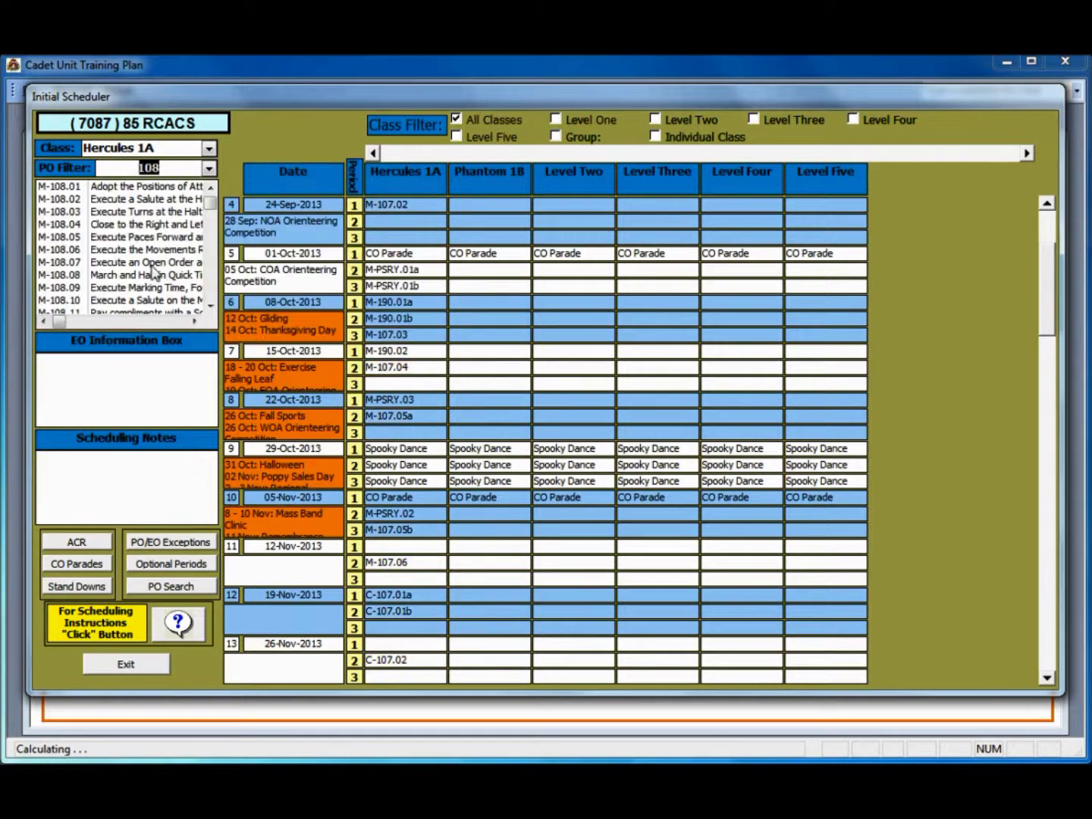
{"action": "left_click", "coordinate": [101, 187]}
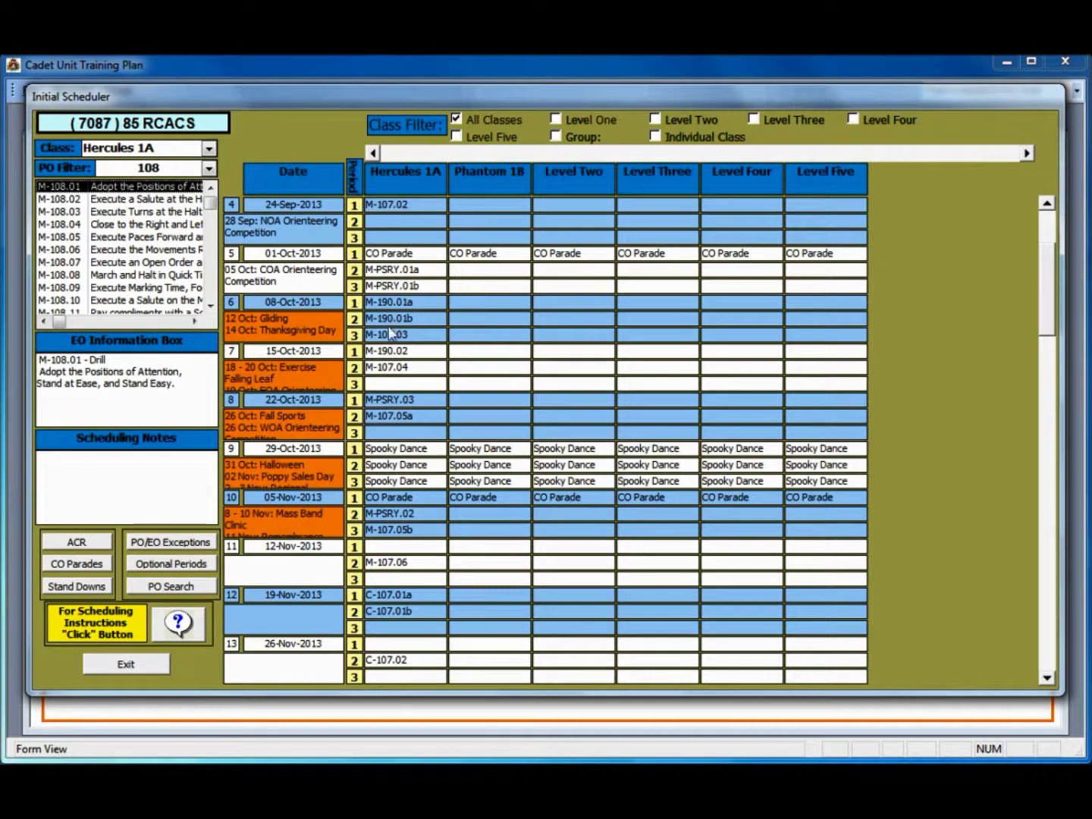
{"action": "left_click", "coordinate": [375, 220]}
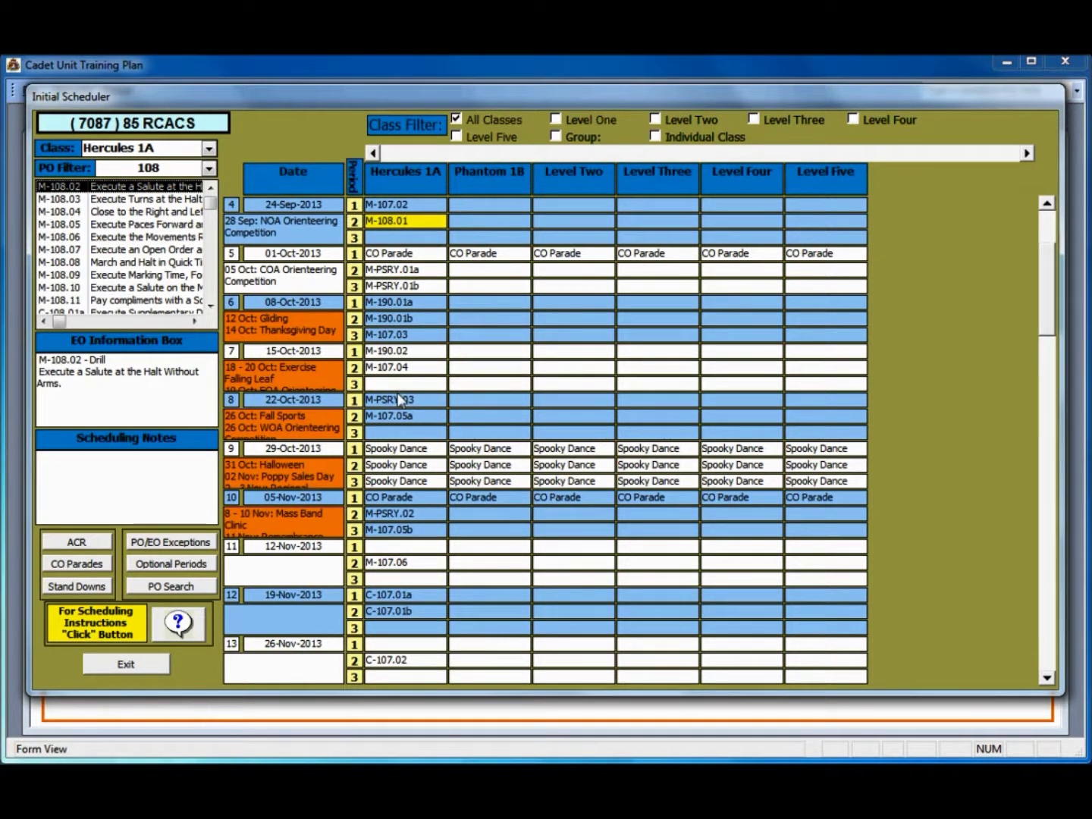
Schedule Hercules 1A's M-108.02 in period 3 of 15-Oct-2013, M-108.03 in period 3 of 22-Oct-2013 and M-108.04 in period 1 of 12-Nov-2013.
{"action": "double_click", "coordinate": [398, 383]}
{"action": "double_click", "coordinate": [403, 432]}
{"action": "double_click", "coordinate": [391, 546]}
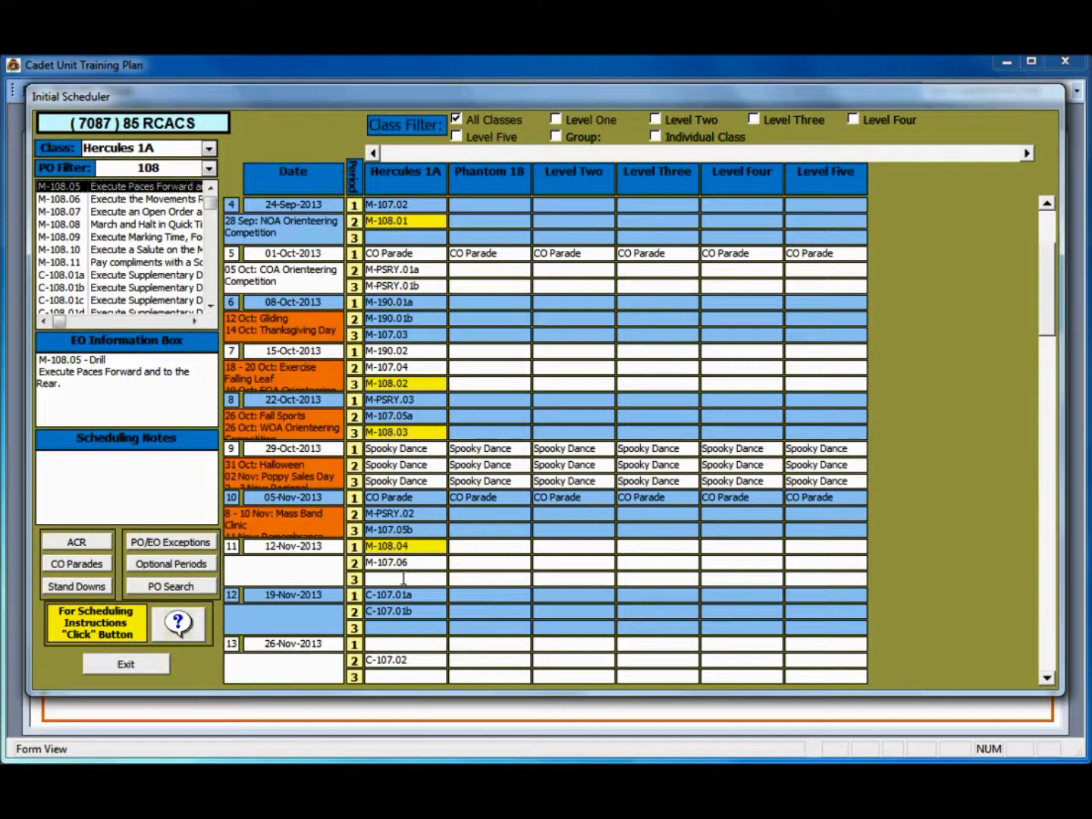
Schedule M-108.05 and M-108.06 in period 3 of 12-Nov-2013 and 19-Nov-2013, and M-108.07 and M-108.08 in periods 1 and 3 of 26-Nov-2013.
{"action": "double_click", "coordinate": [405, 577]}
{"action": "double_click", "coordinate": [423, 628]}
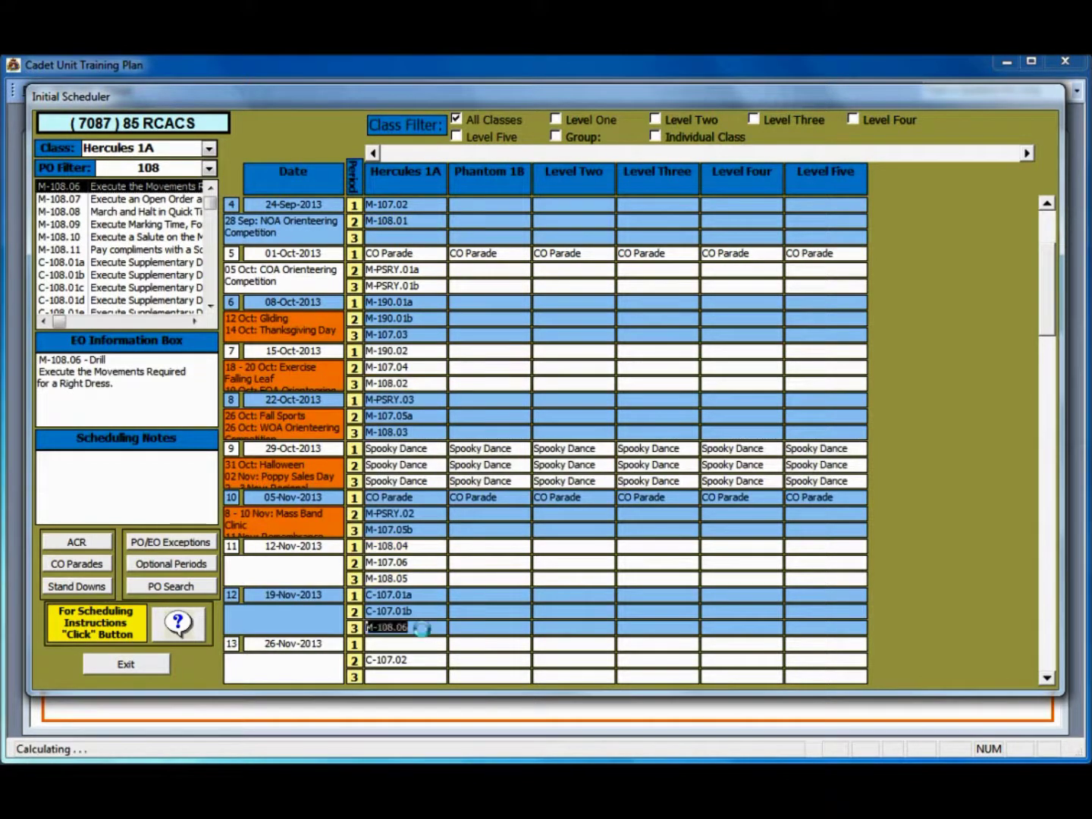
{"action": "double_click", "coordinate": [390, 645]}
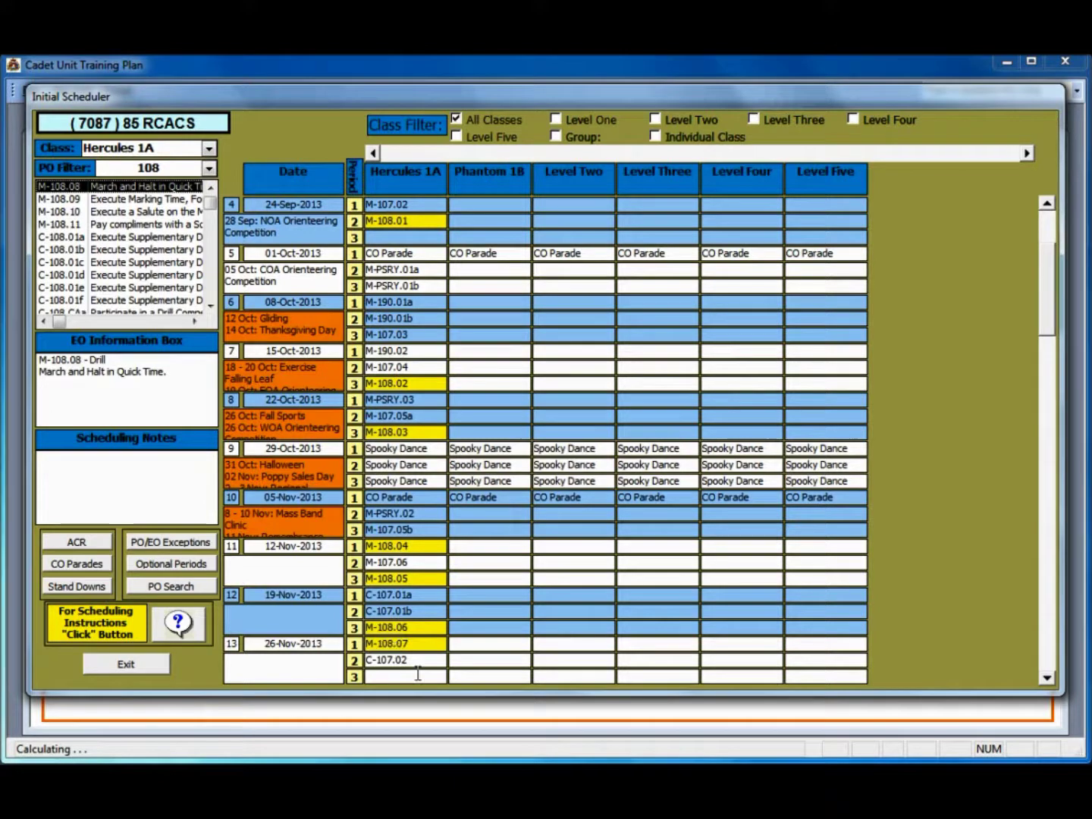
{"action": "double_click", "coordinate": [404, 675]}
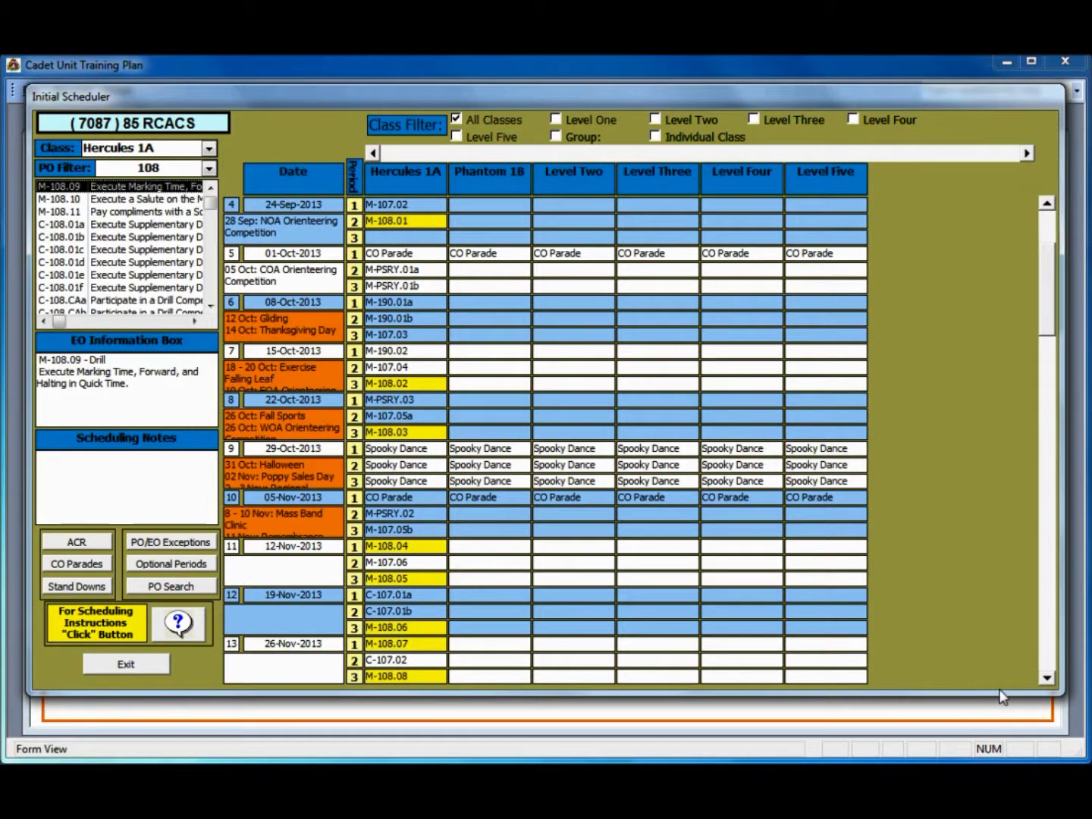
Schedule Hercules 1A's M-108.09 in period 1 of 10-Dec-2013 and M-108.10 and M-108.11 in periods 1 and 3 of 17-Dec-2013.
{"action": "left_click", "coordinate": [1048, 678]}
{"action": "left_click", "coordinate": [1047, 678]}
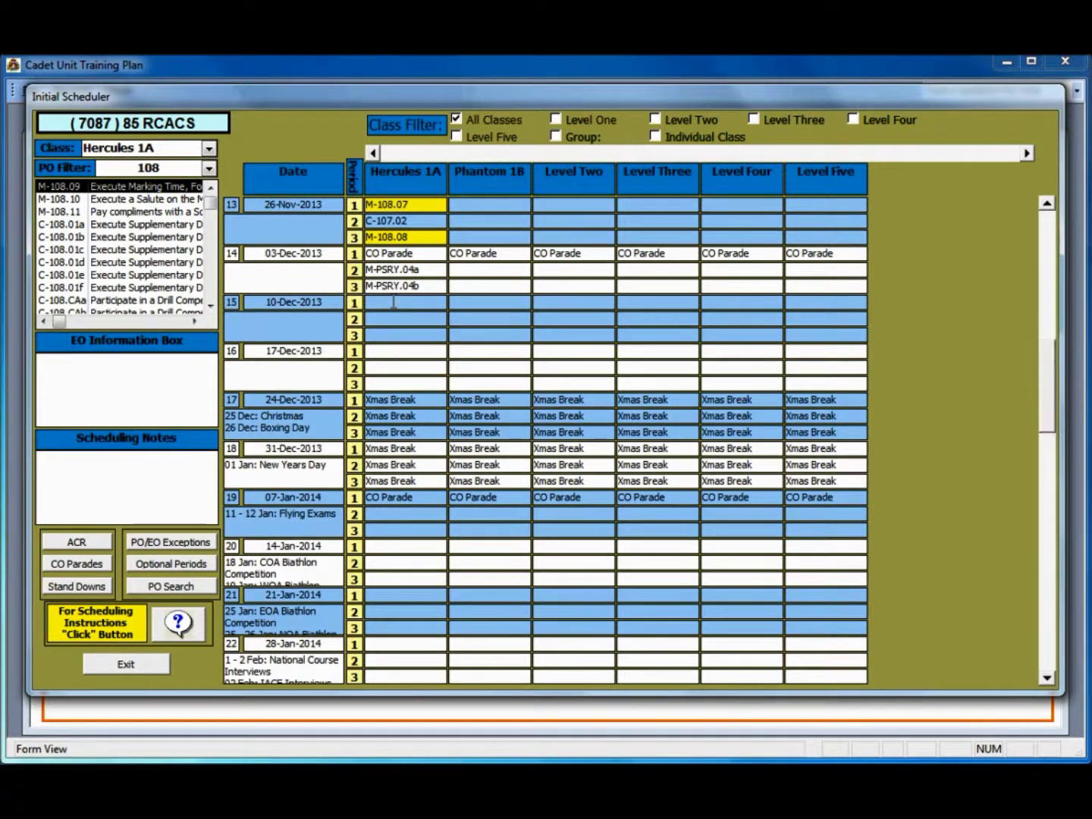
{"action": "double_click", "coordinate": [394, 302]}
{"action": "double_click", "coordinate": [378, 352]}
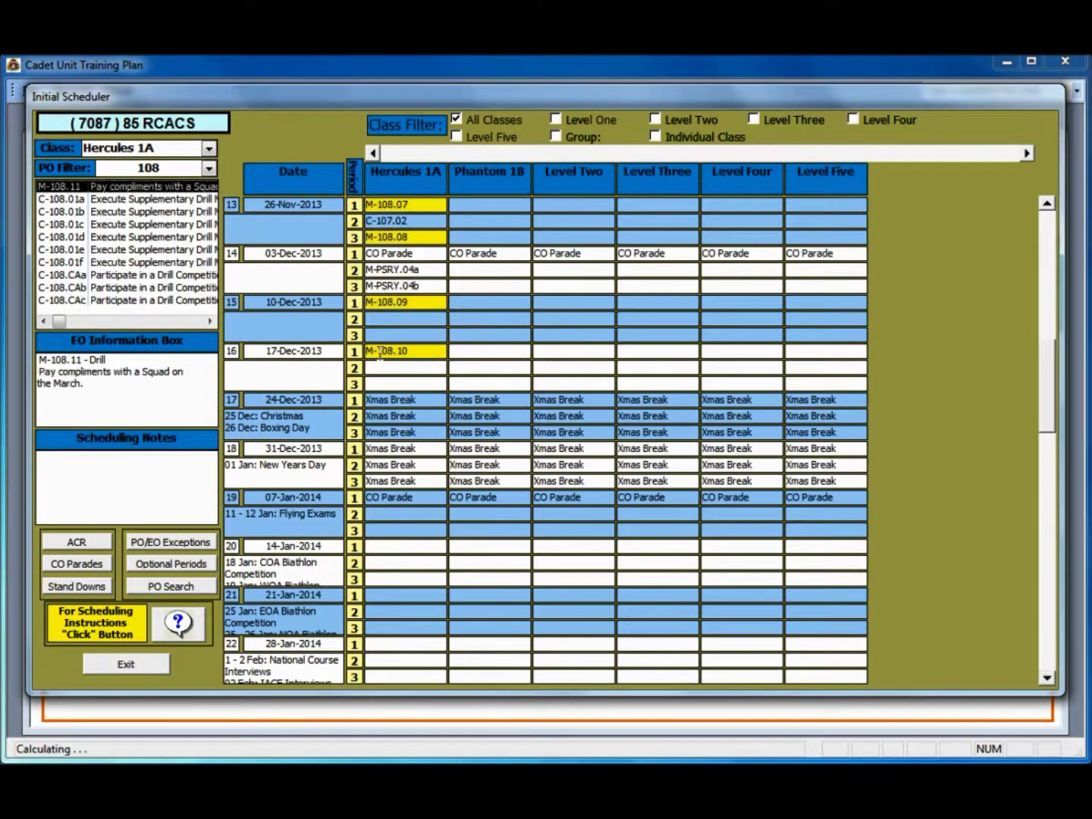
{"action": "double_click", "coordinate": [404, 383]}
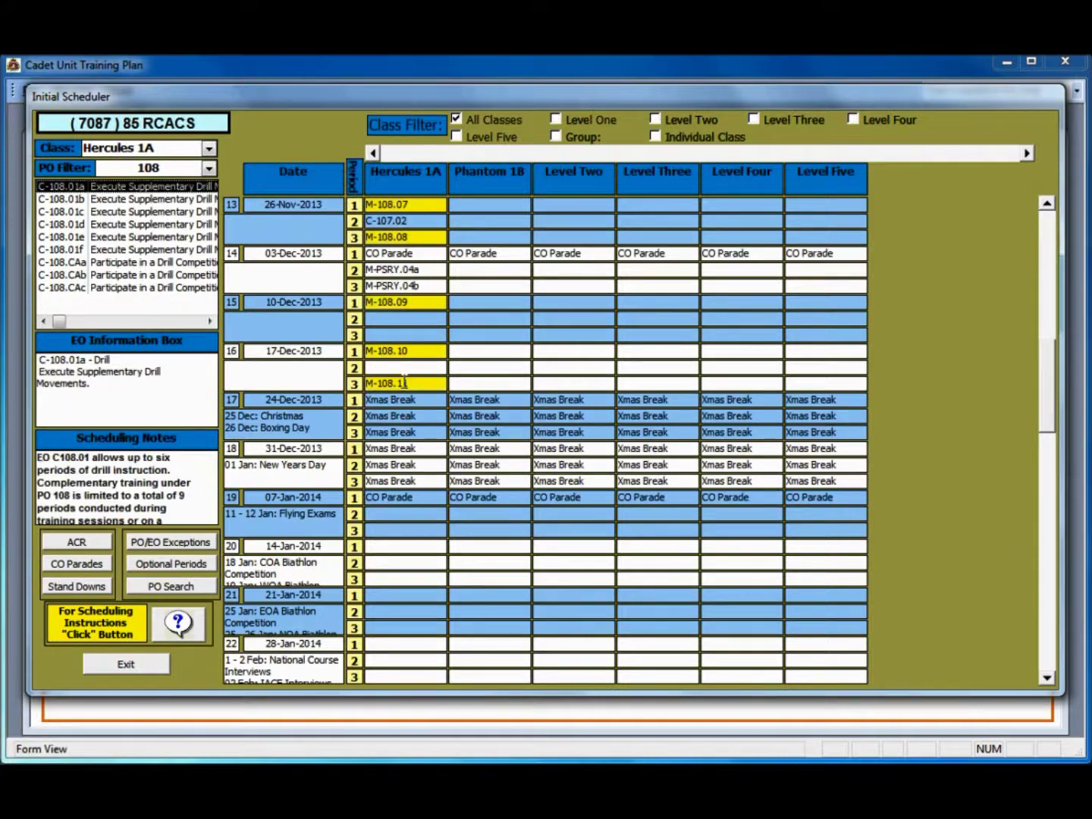